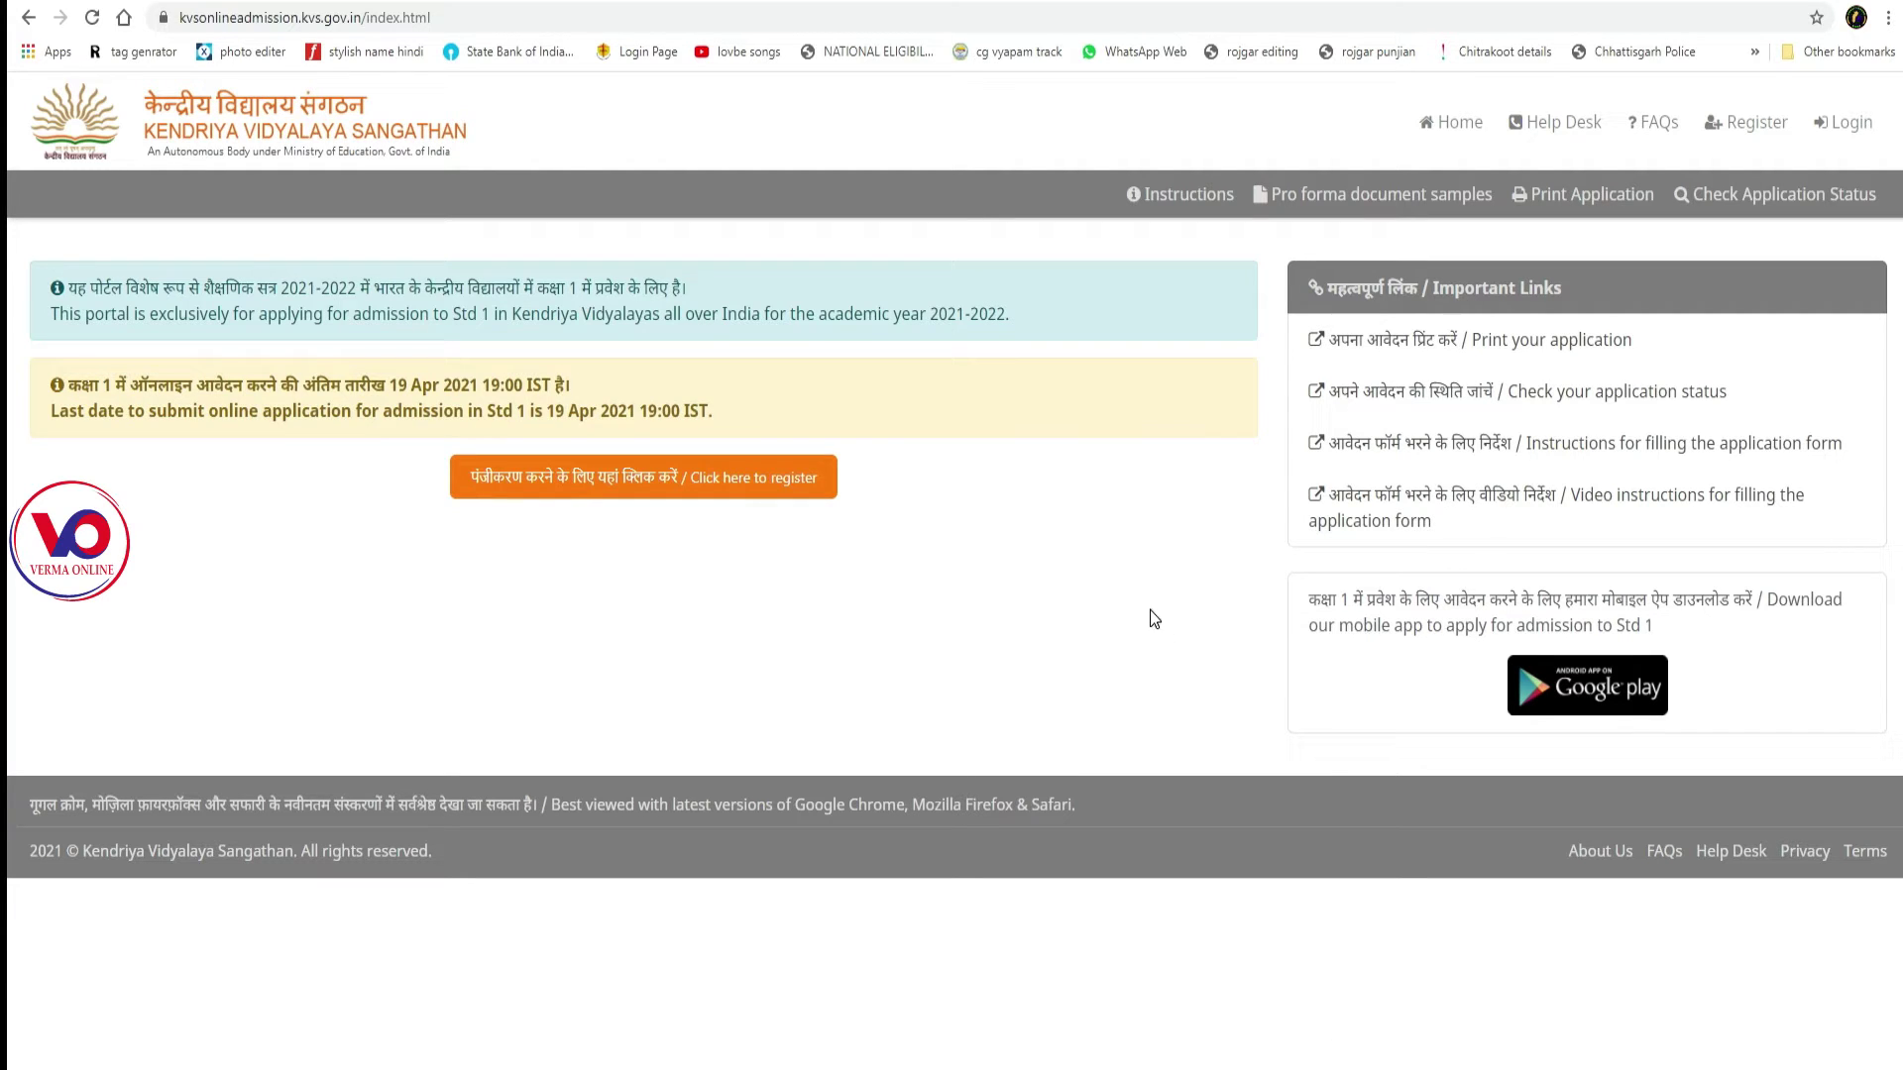
Start a new registration and accept the admission instructions agreement.
left_click_drag(616, 489, 757, 628)
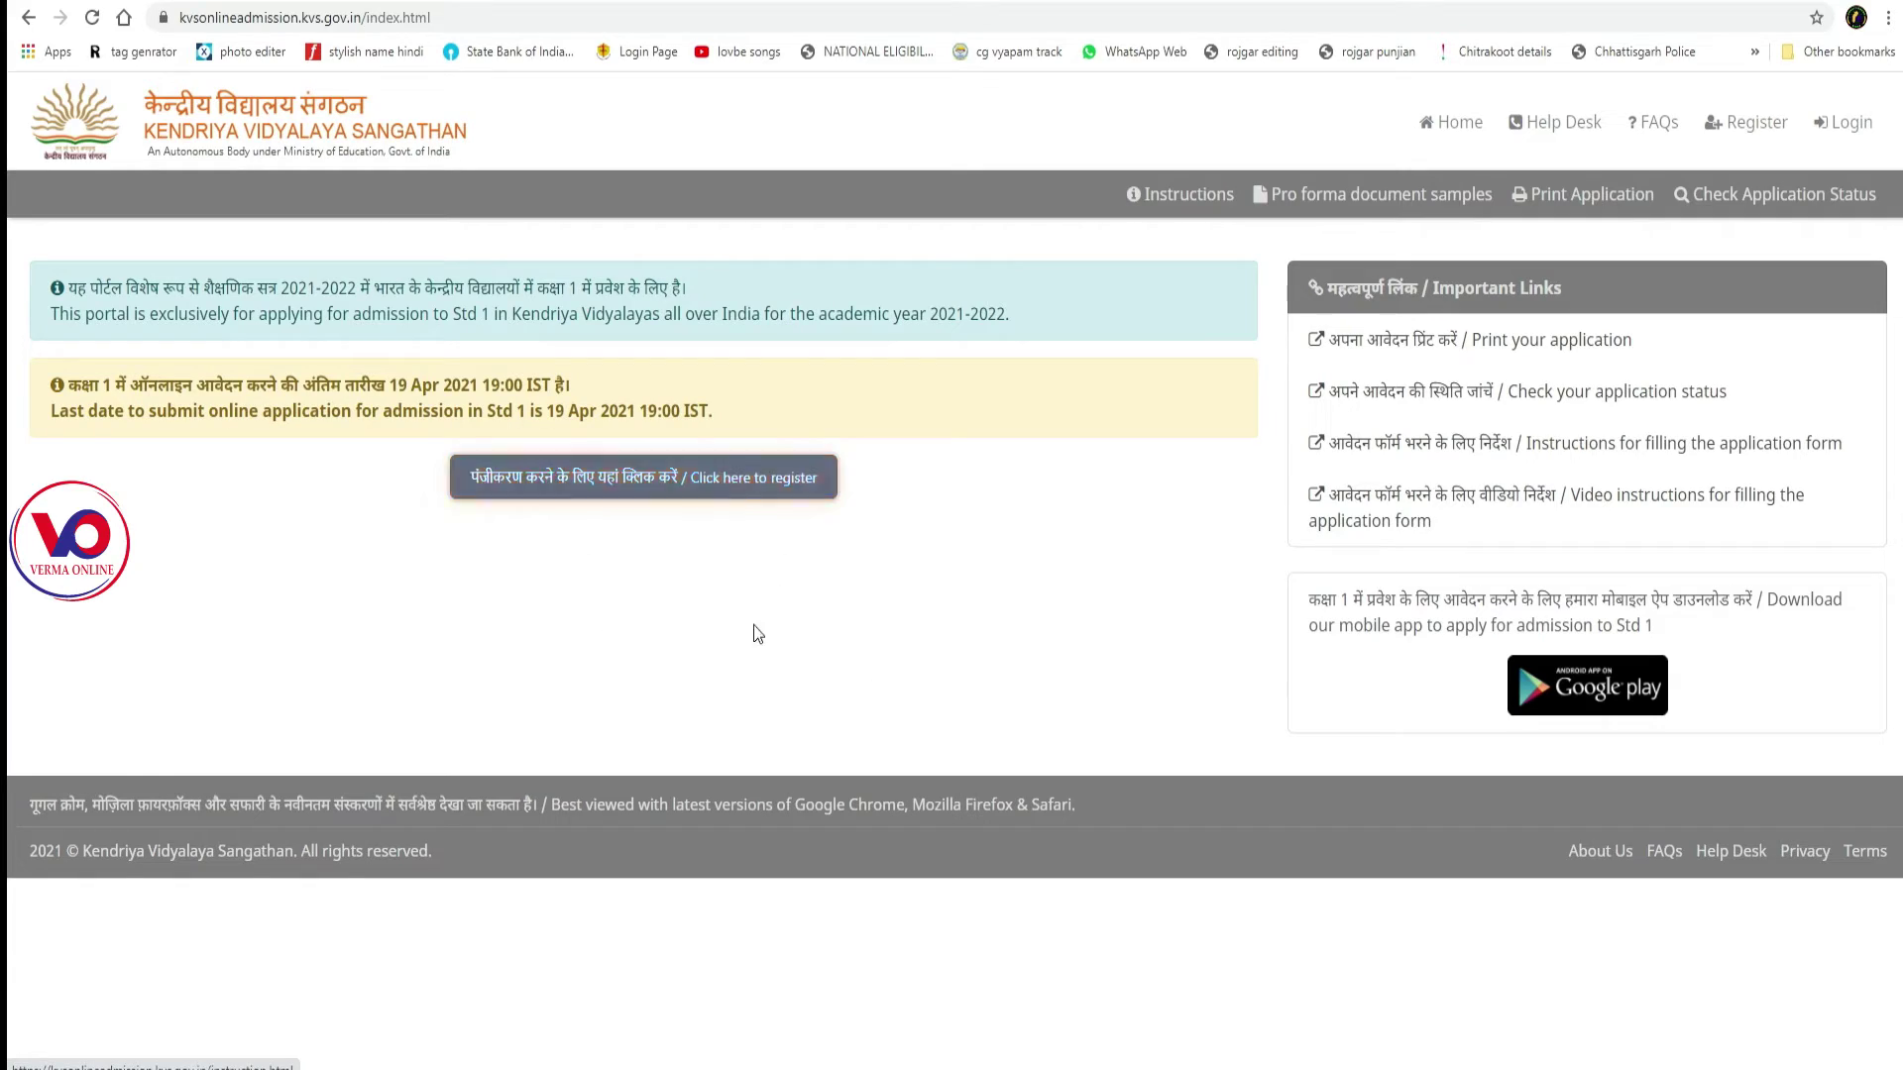
left_click(745, 486)
scroll(1197, 683, "down", 9)
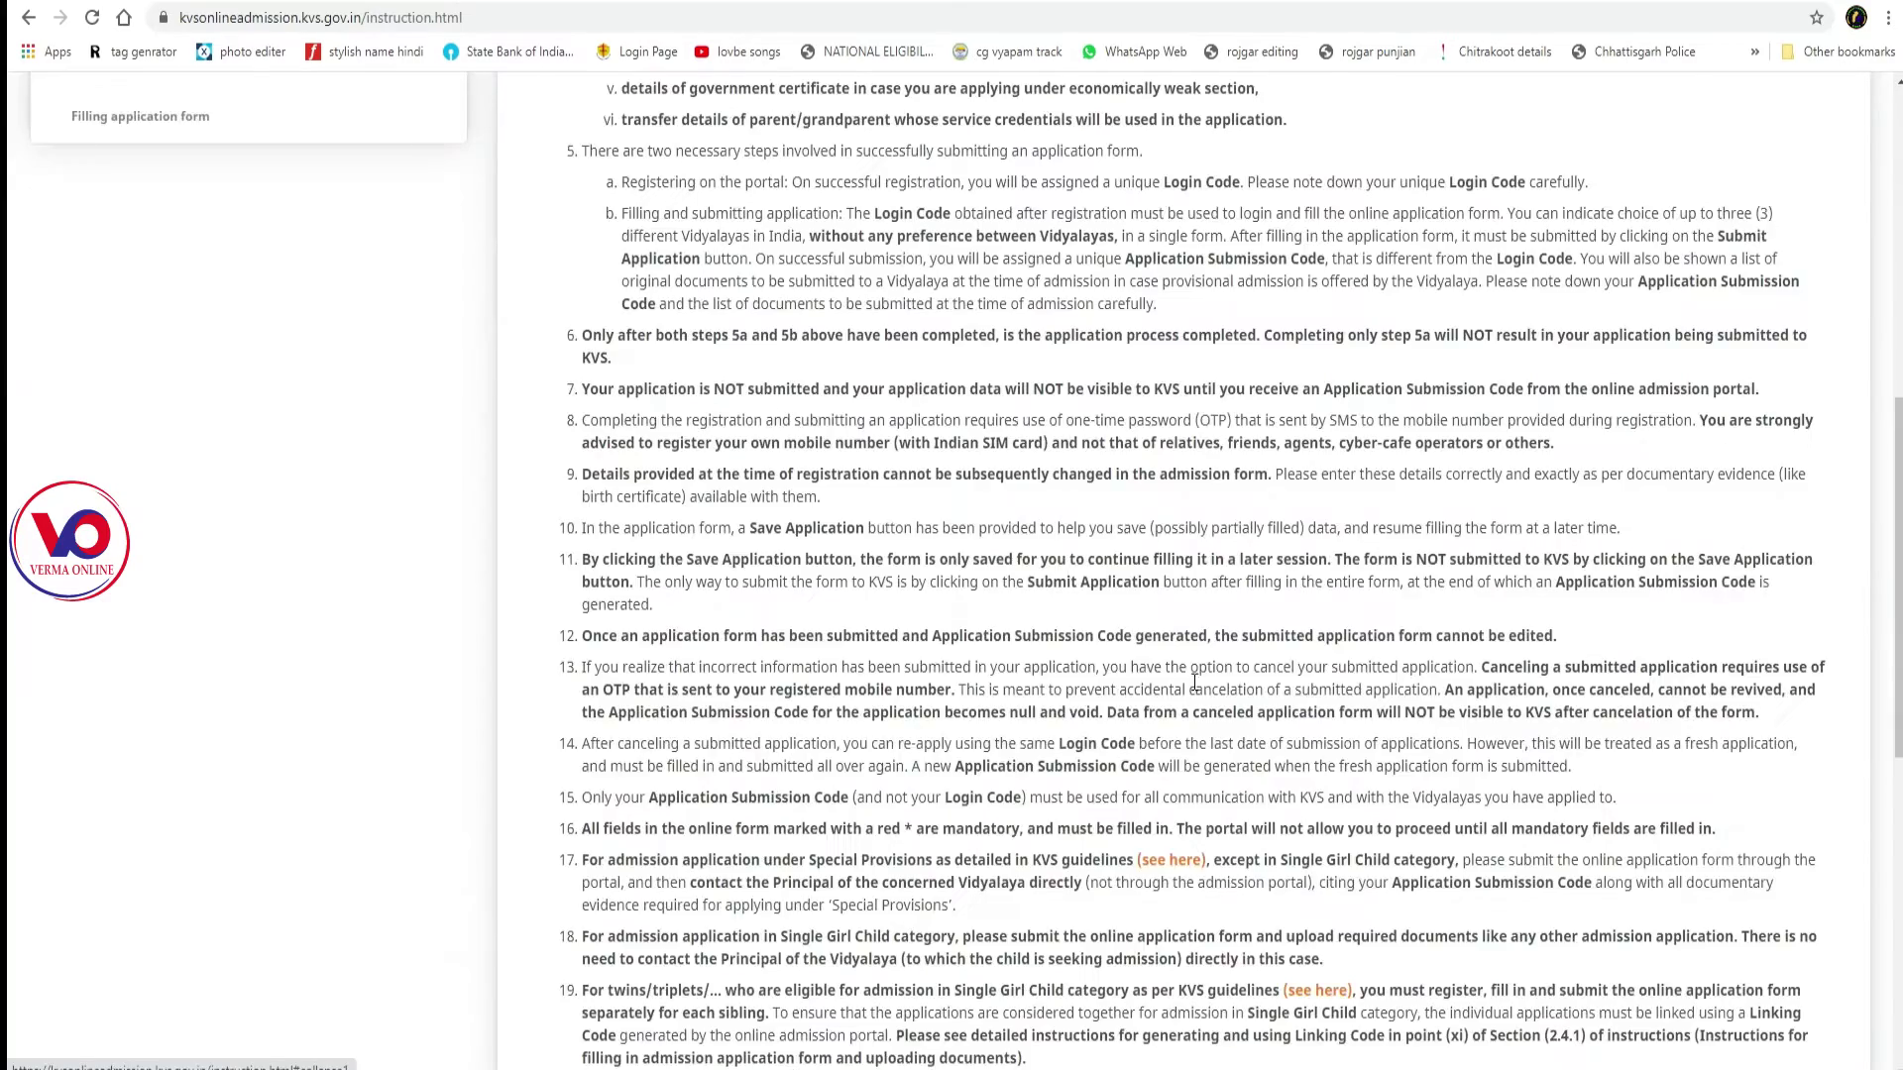
scroll(1197, 684, "down", 9)
left_click(618, 846)
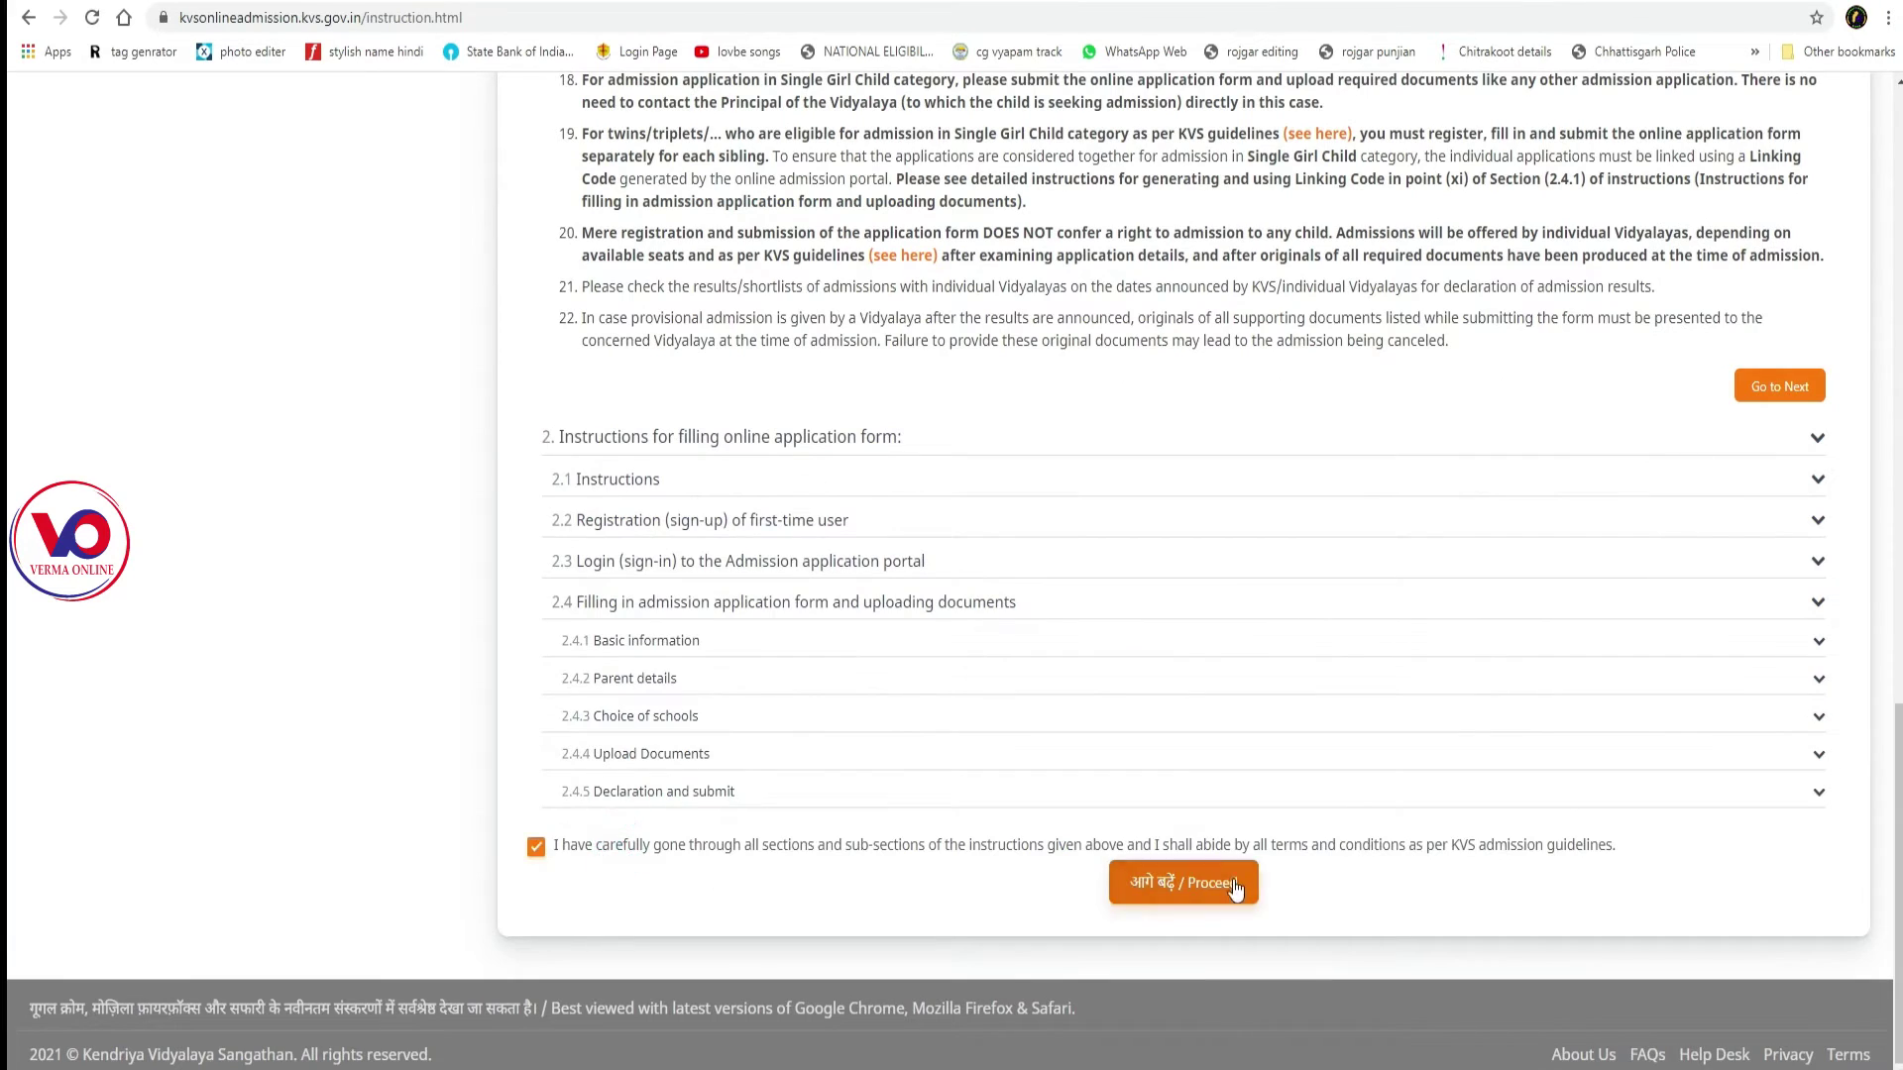
left_click(1234, 885)
Enter the child's first and last name and date of birth, and answer Not Applicable to the KVS employee question.
left_click(1075, 467)
key("Tab")
key("Tab")
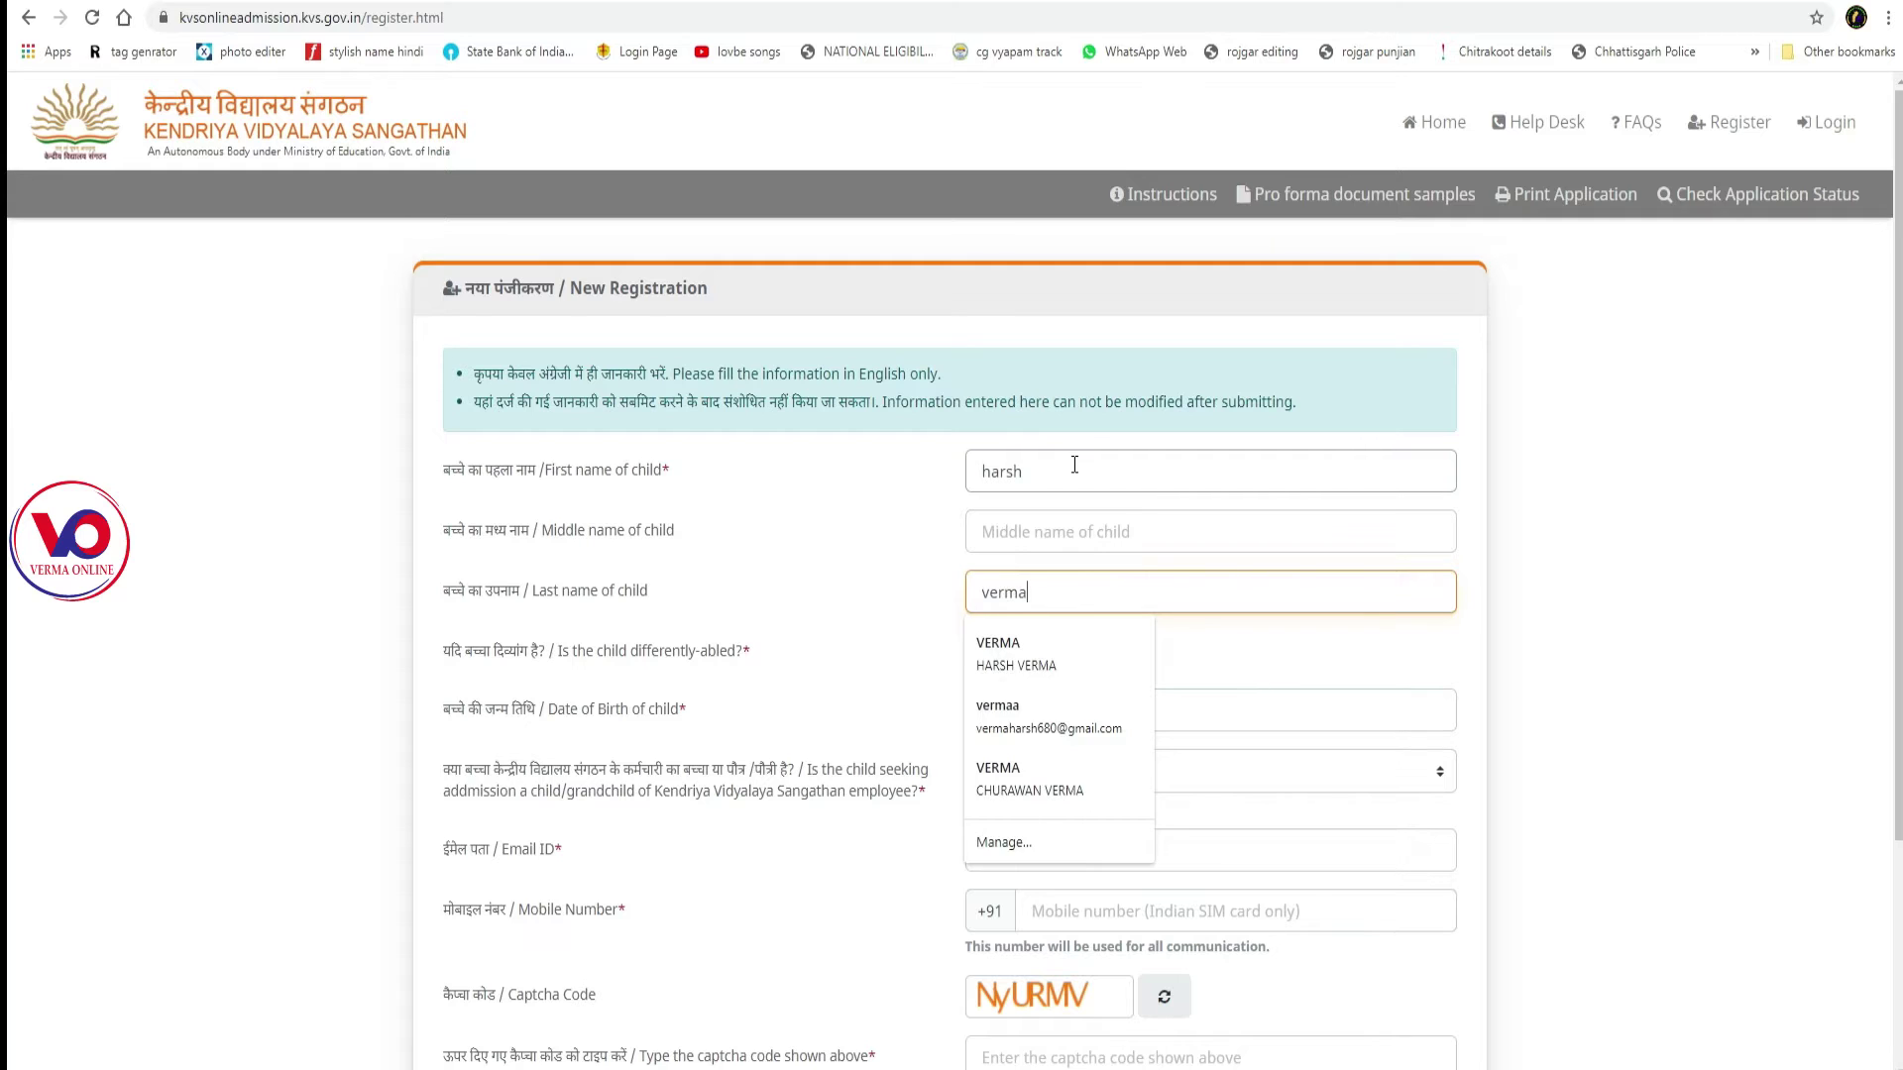
key("Tab")
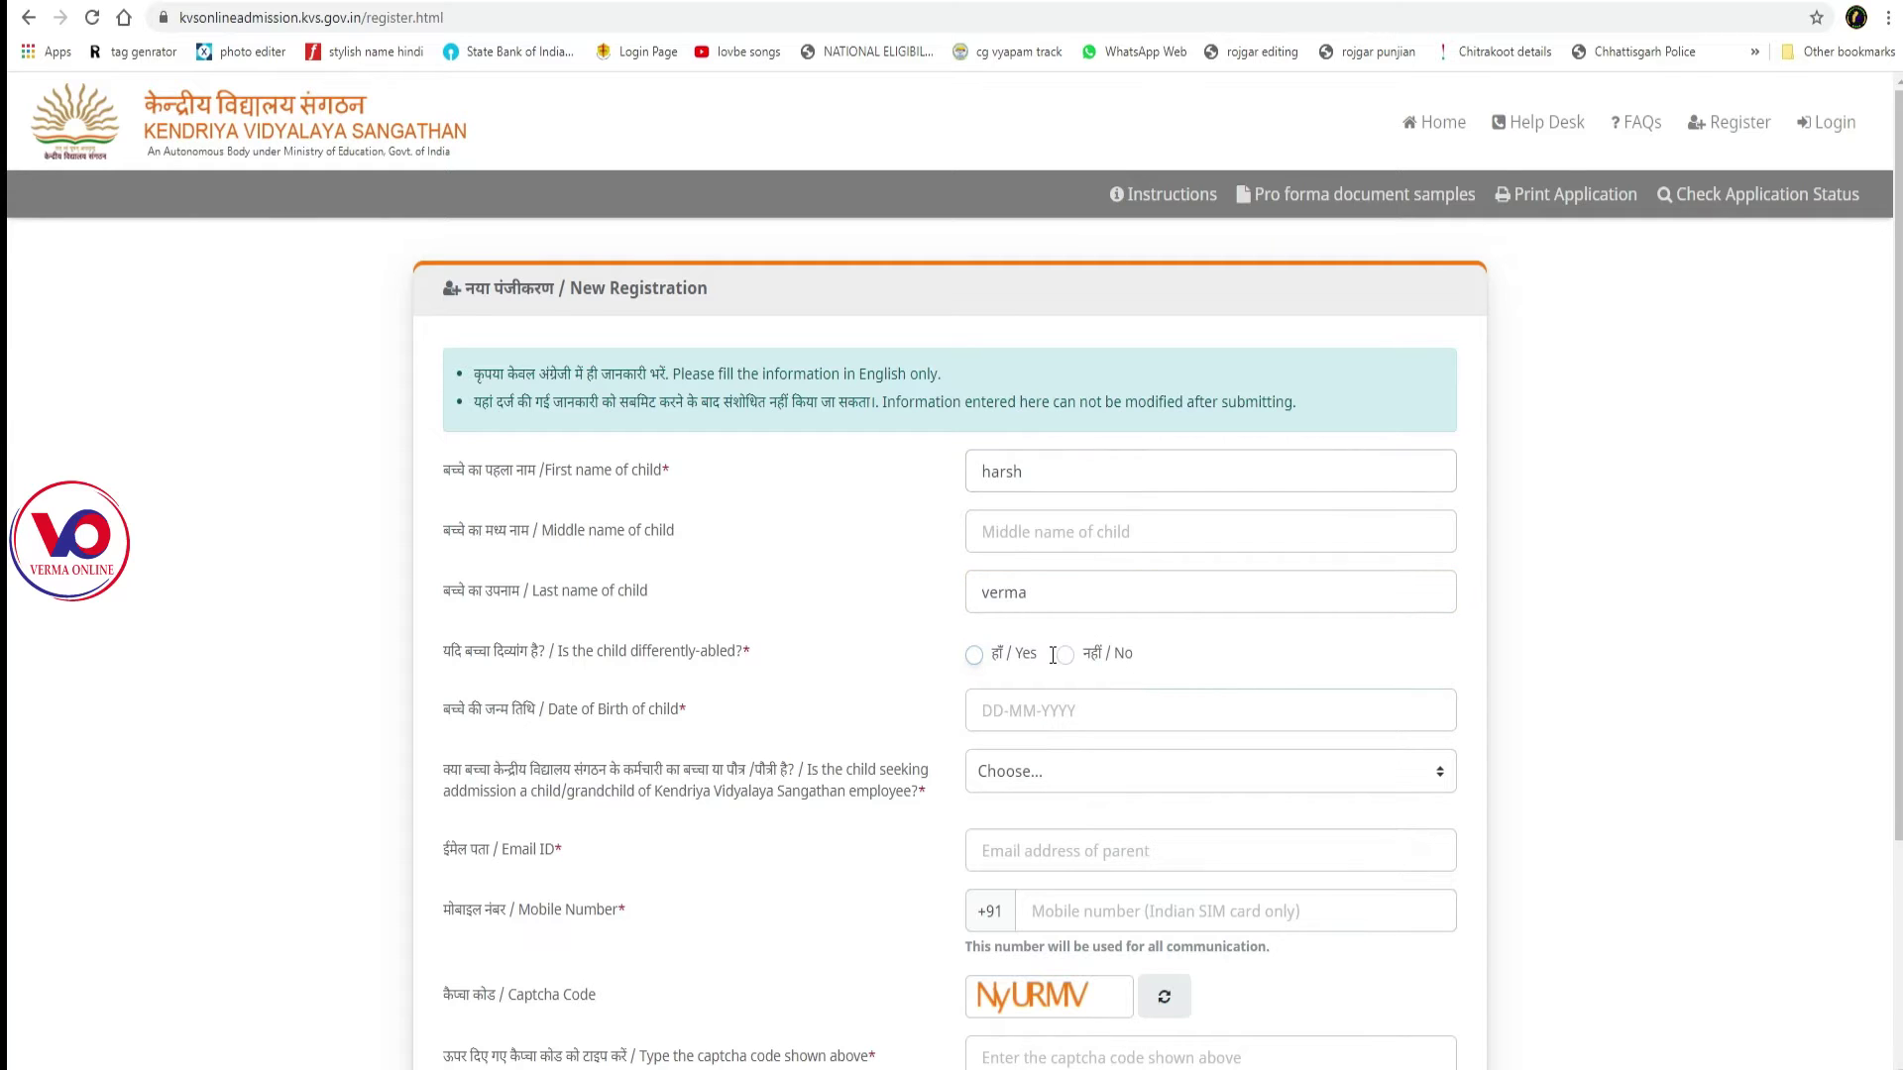
left_click(1049, 710)
type("12")
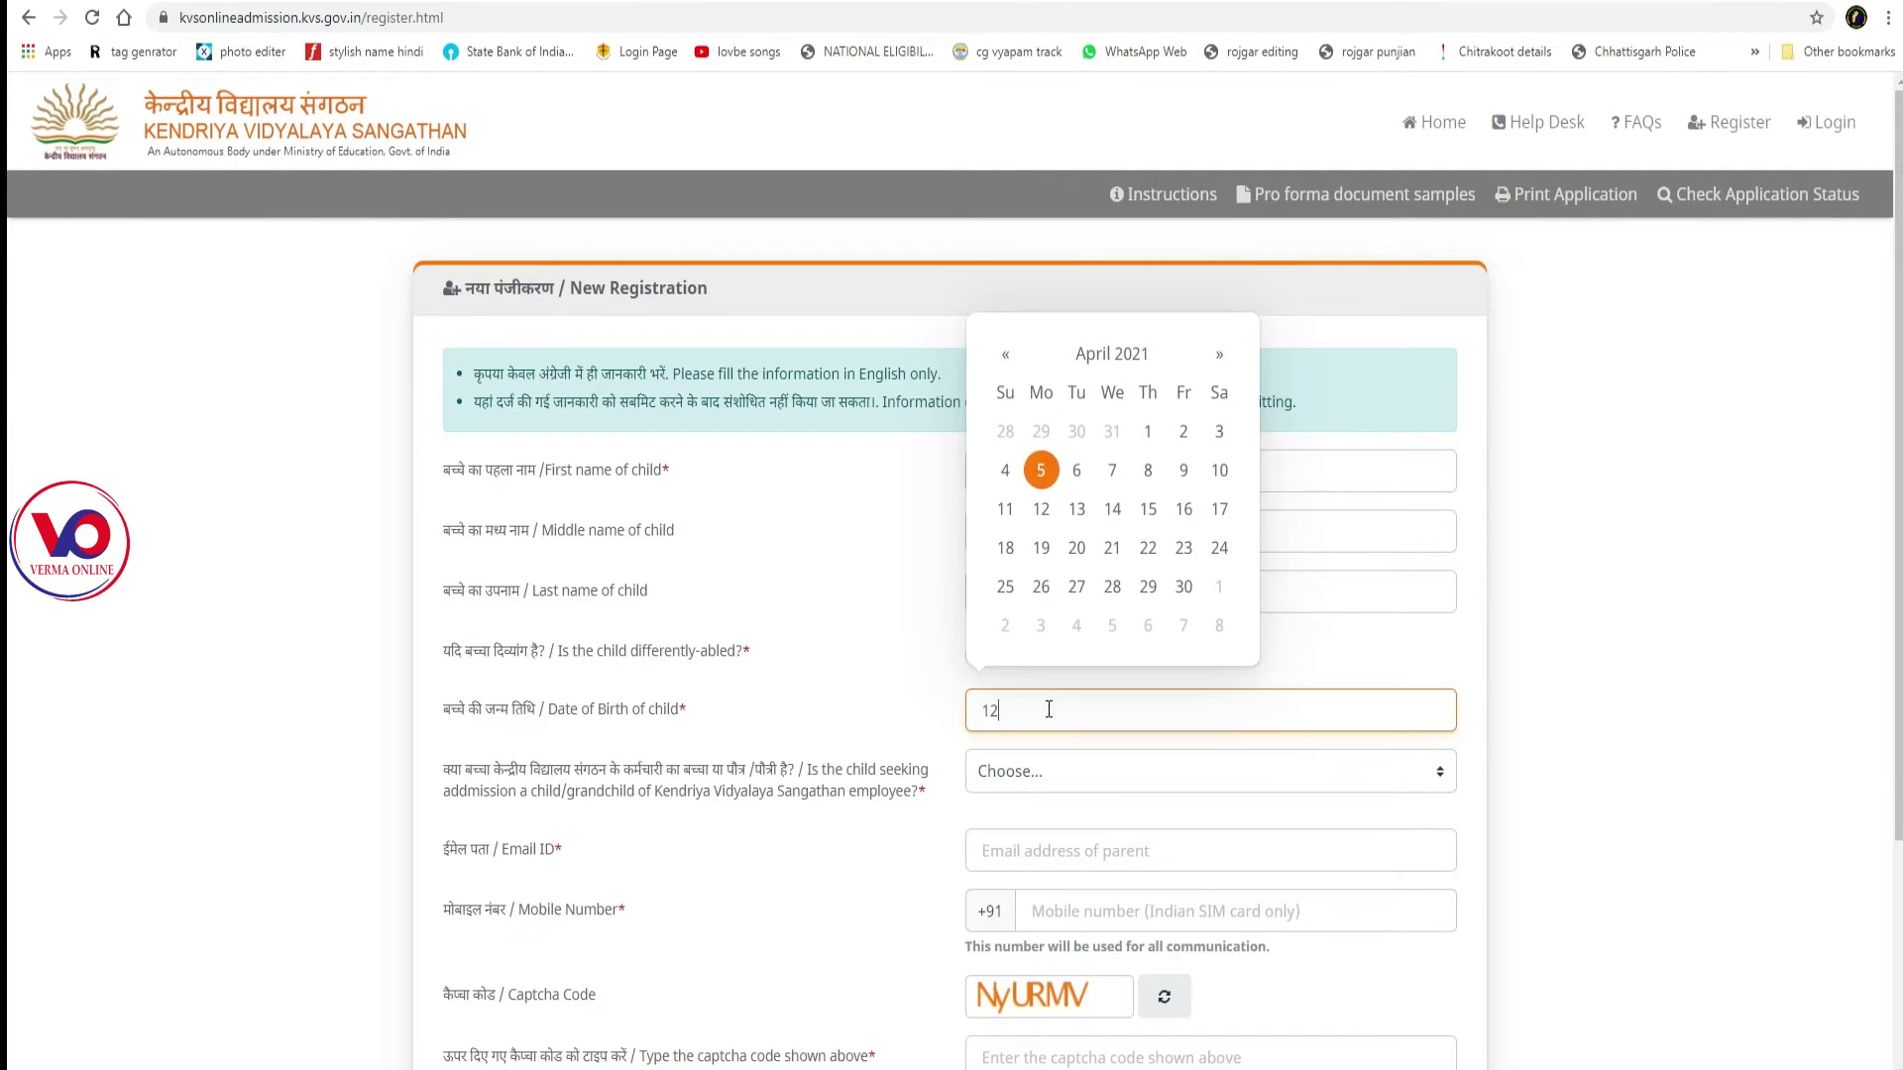
type("-10-2015")
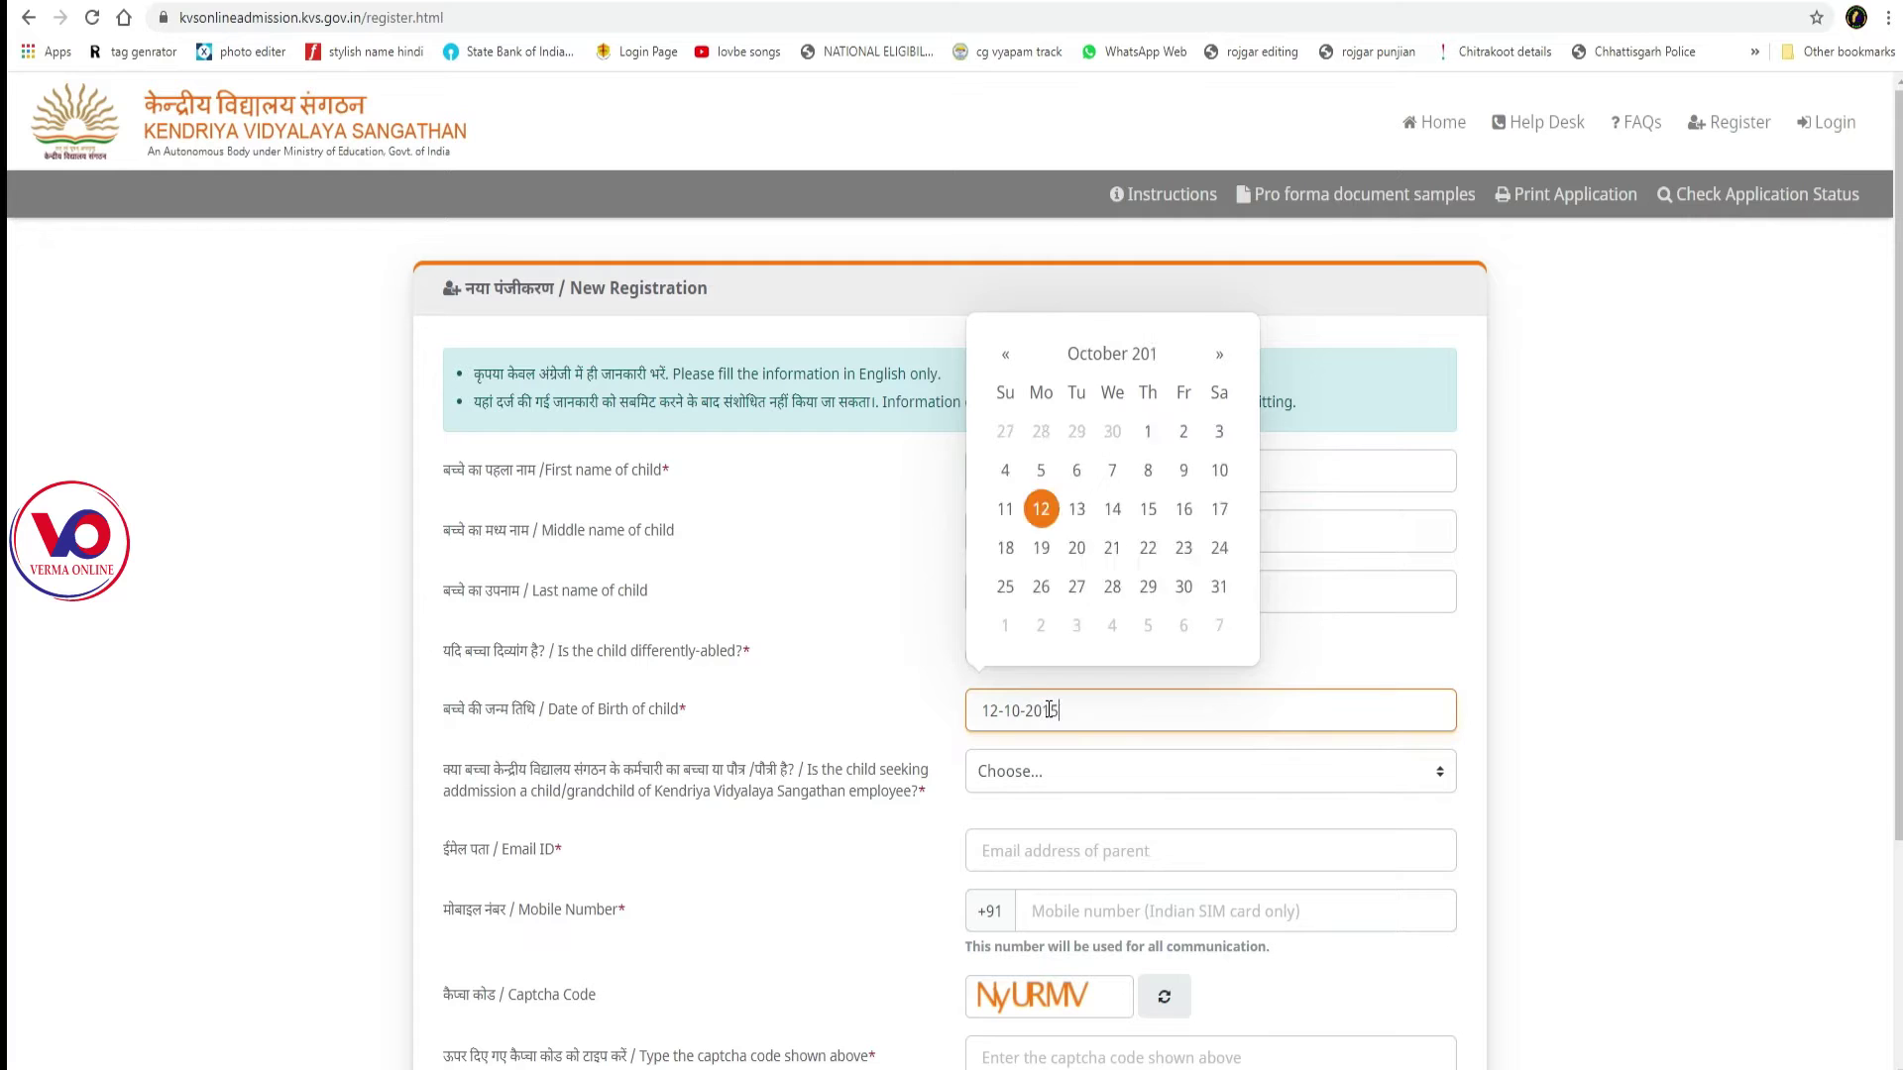
key("Tab")
left_click(1041, 771)
left_click(1026, 830)
scroll(1036, 743, "down", 3)
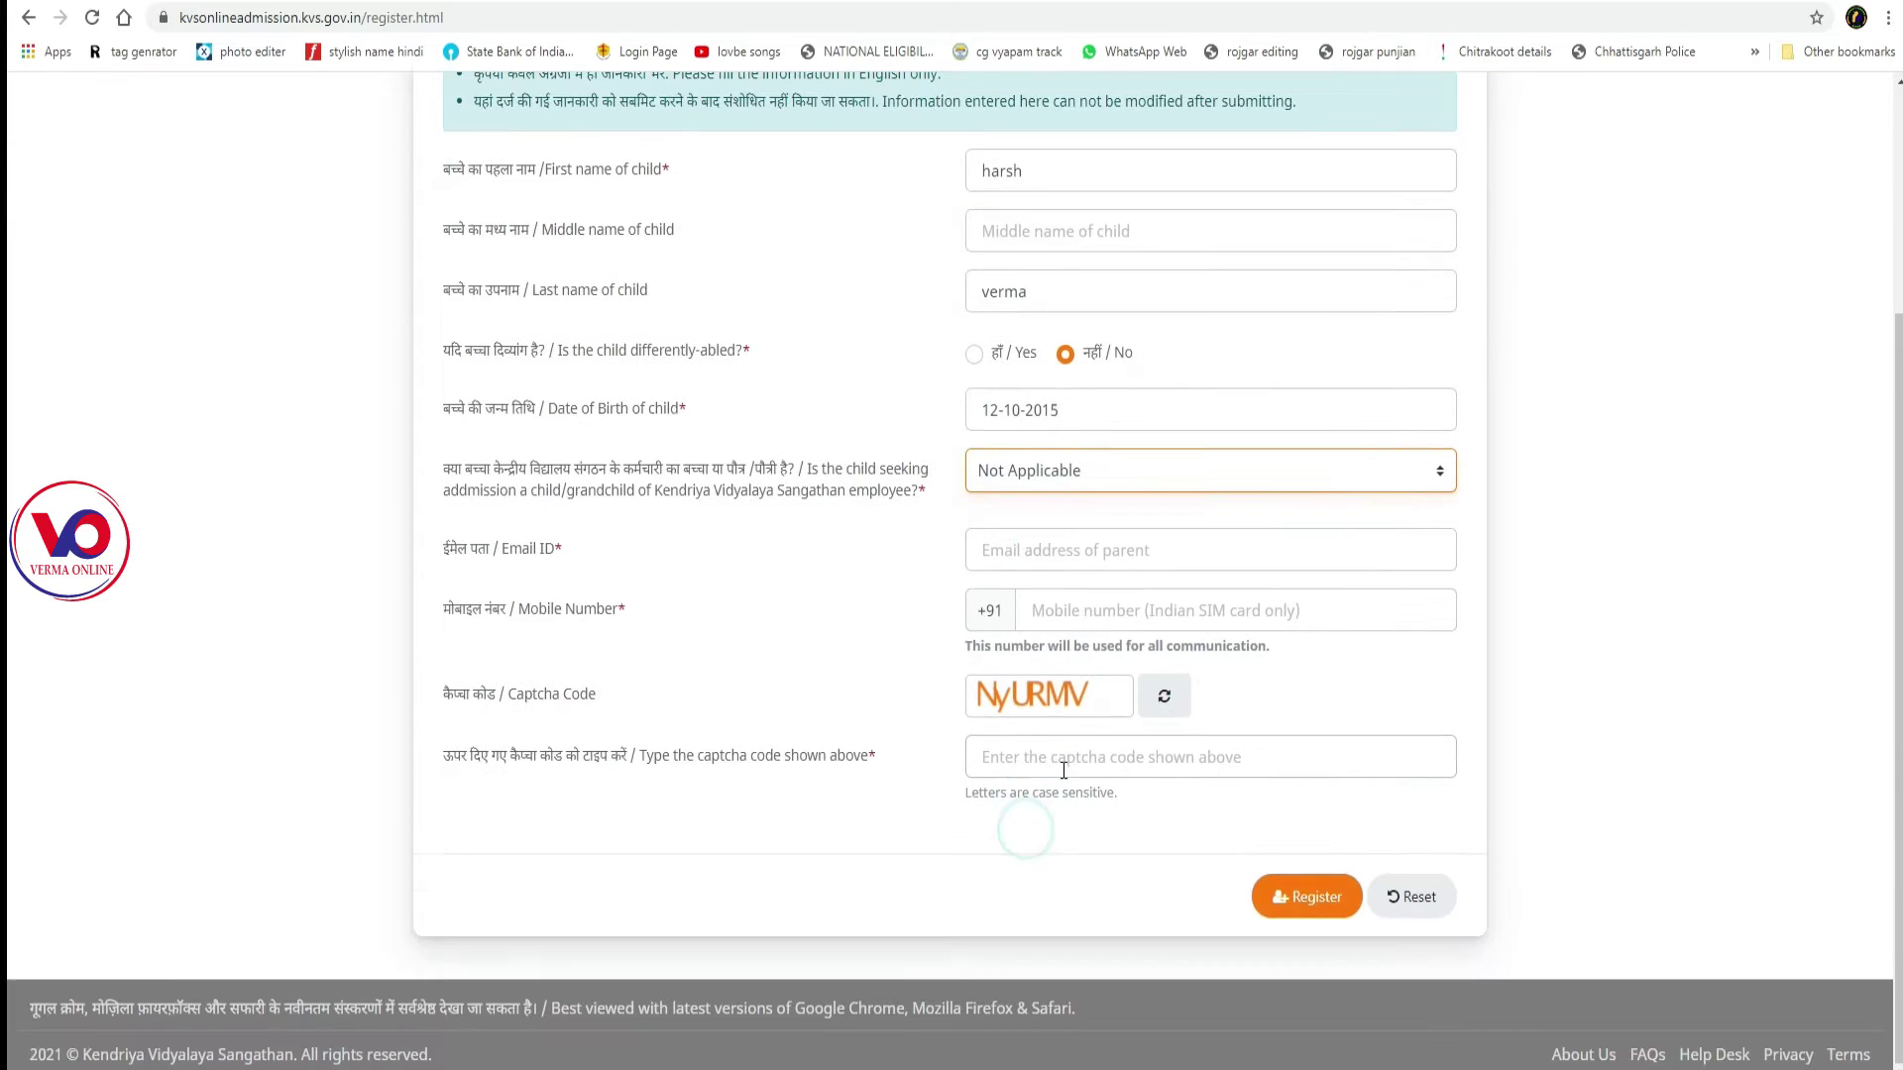
Fill in the parent's e-mail, the mobile number and the captcha, then submit the registration form.
left_click(1048, 554)
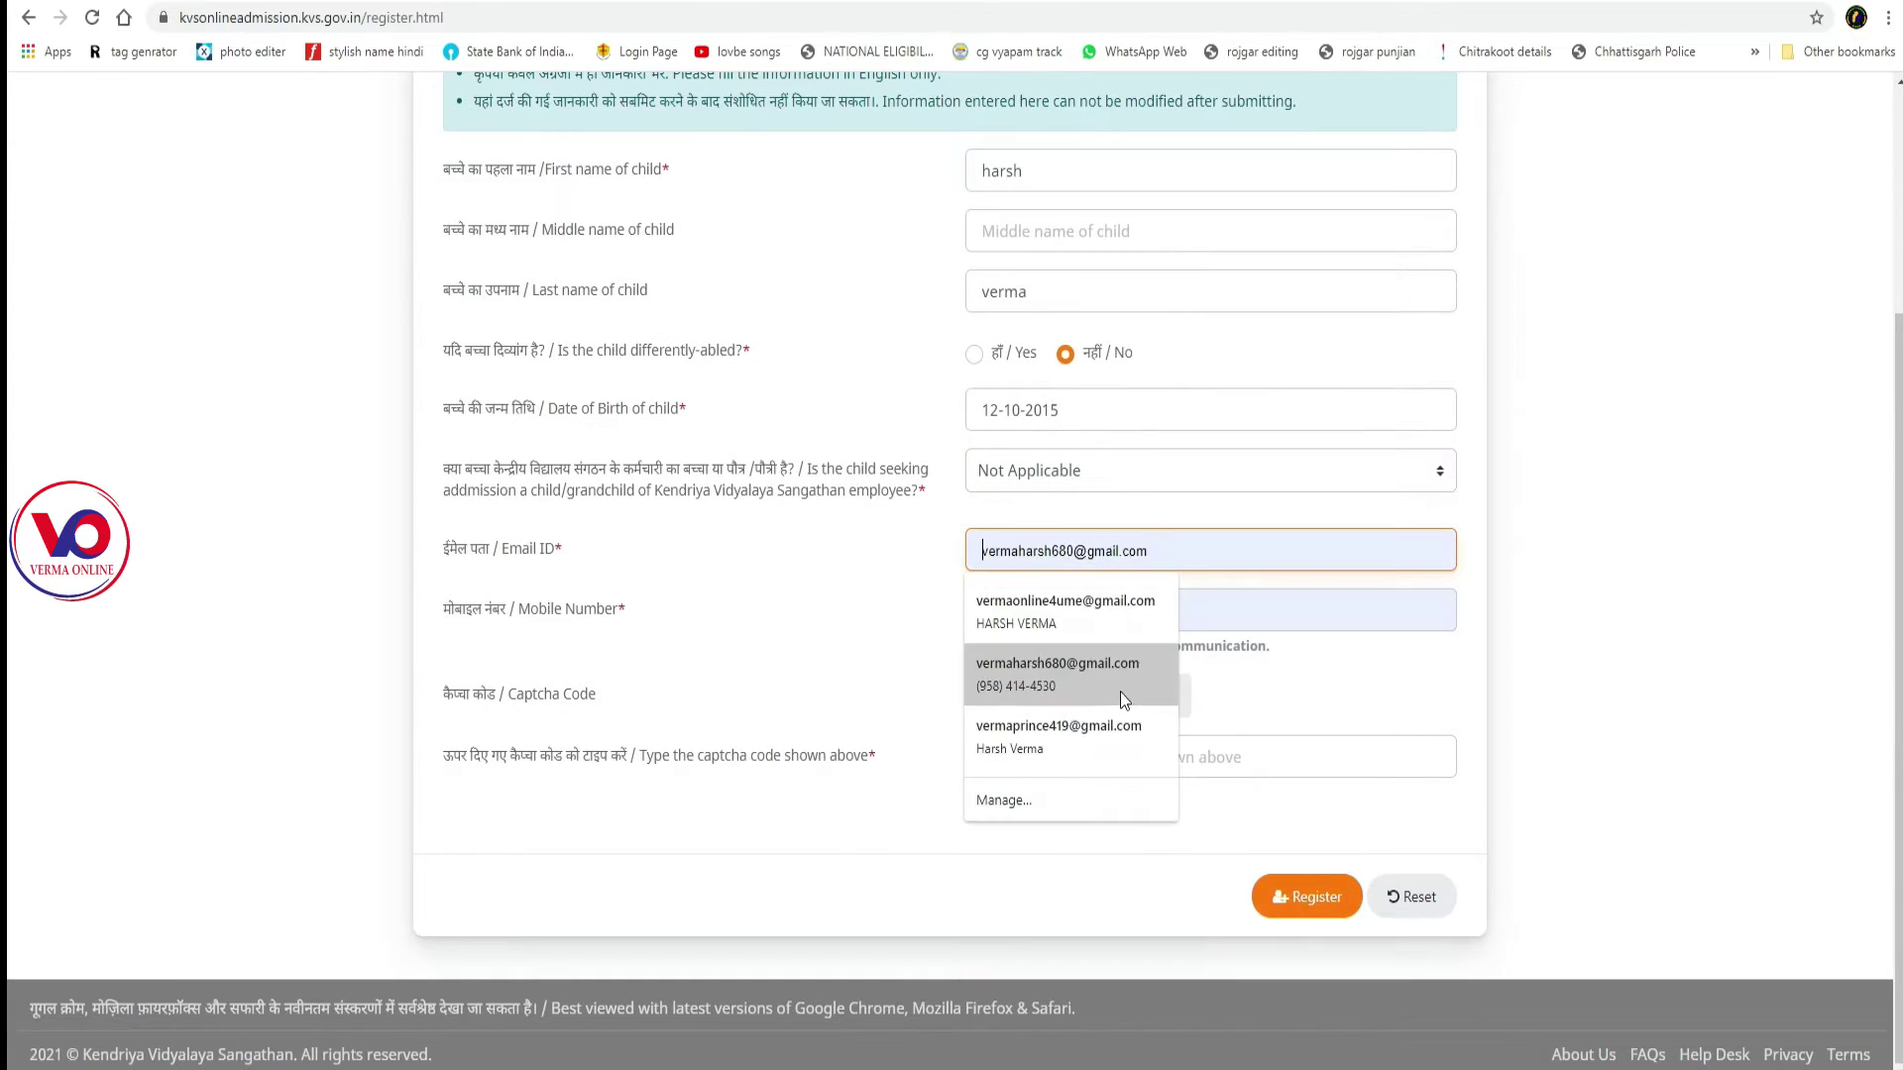
left_click(1111, 720)
left_click(1160, 616)
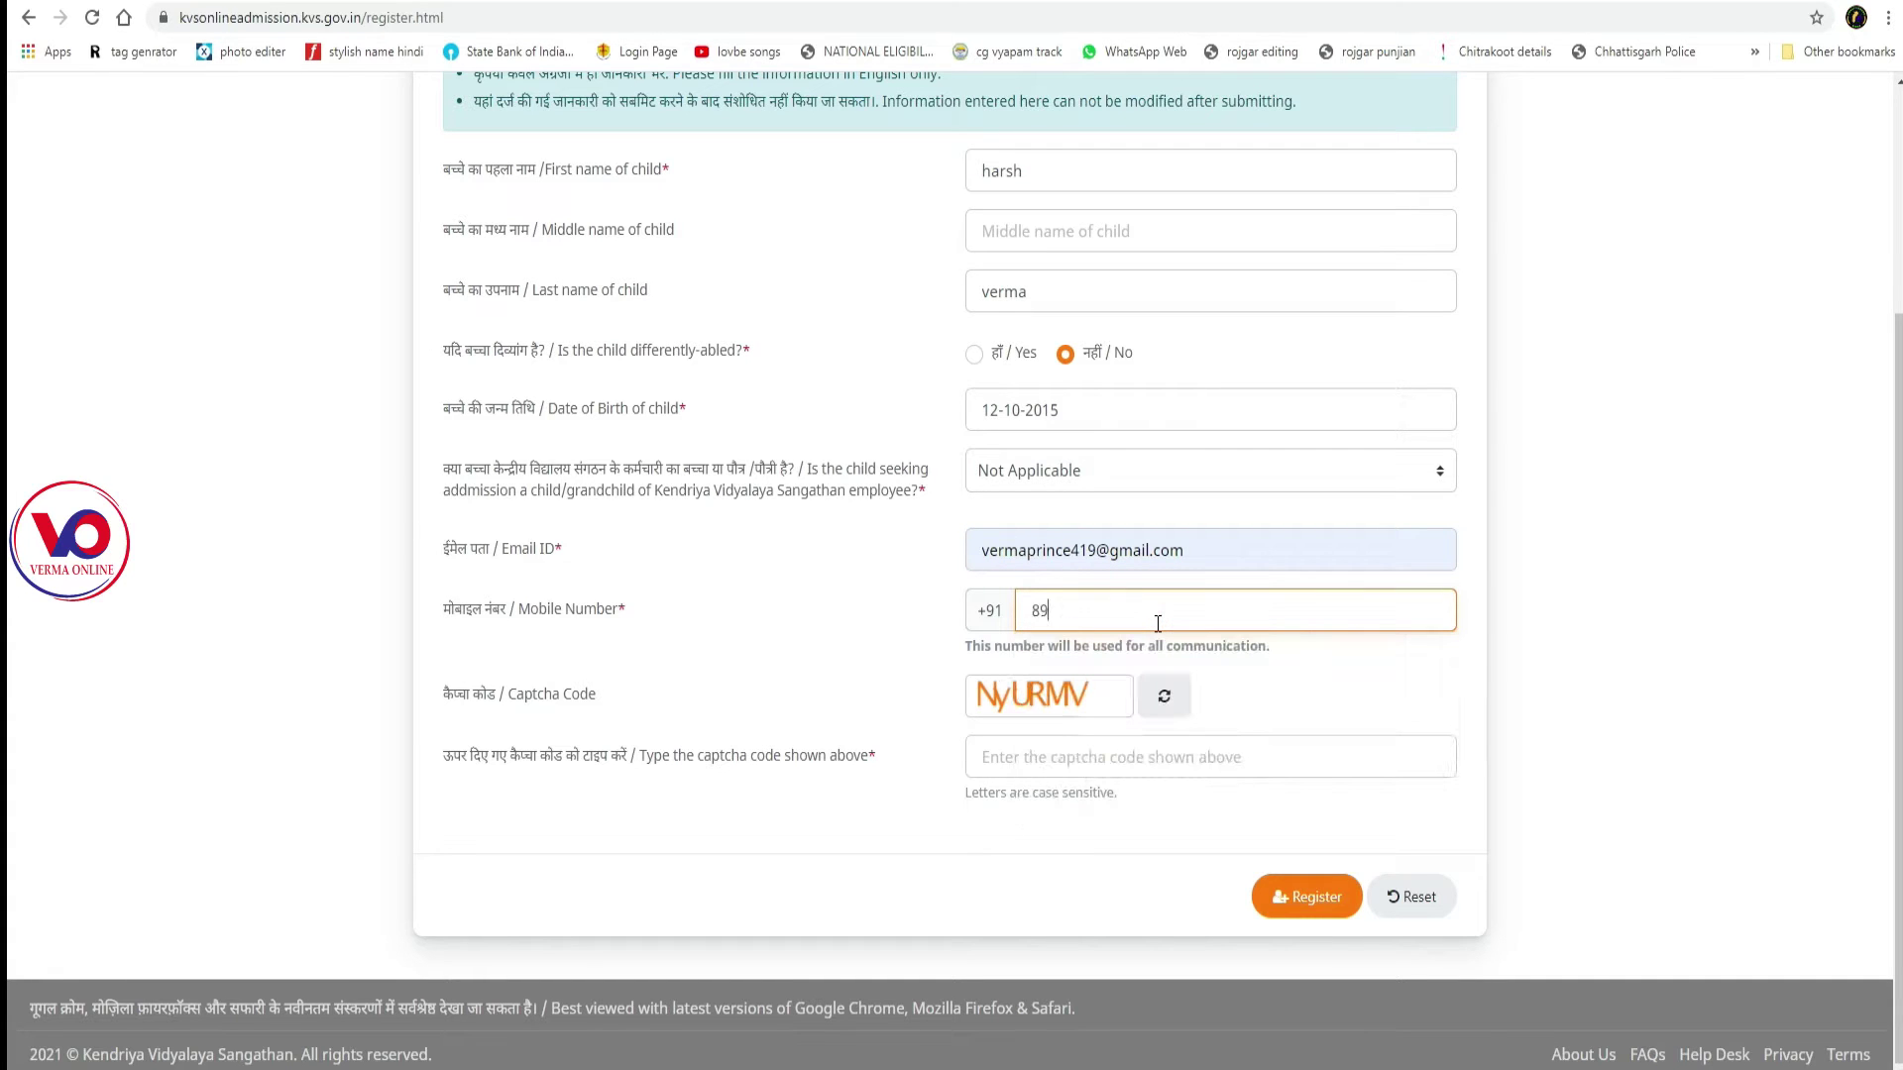
left_click(1098, 761)
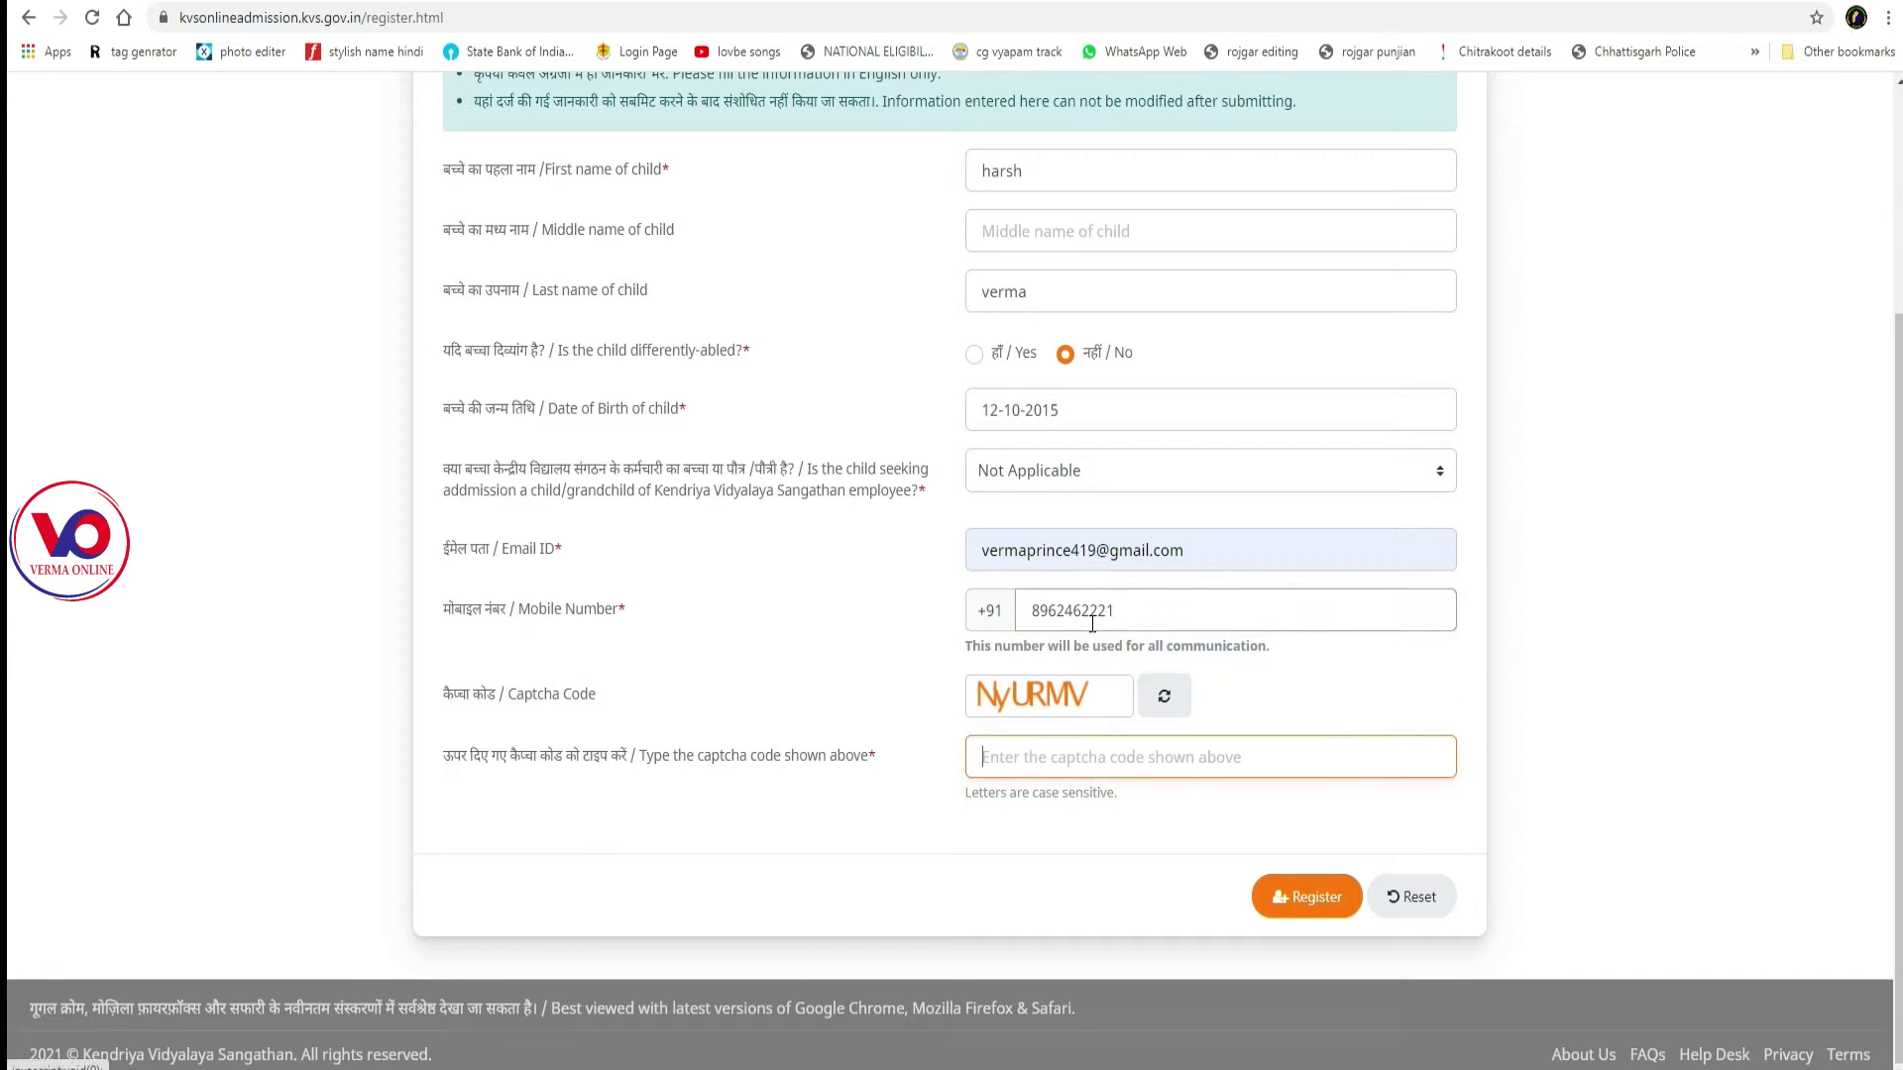
type("NyU")
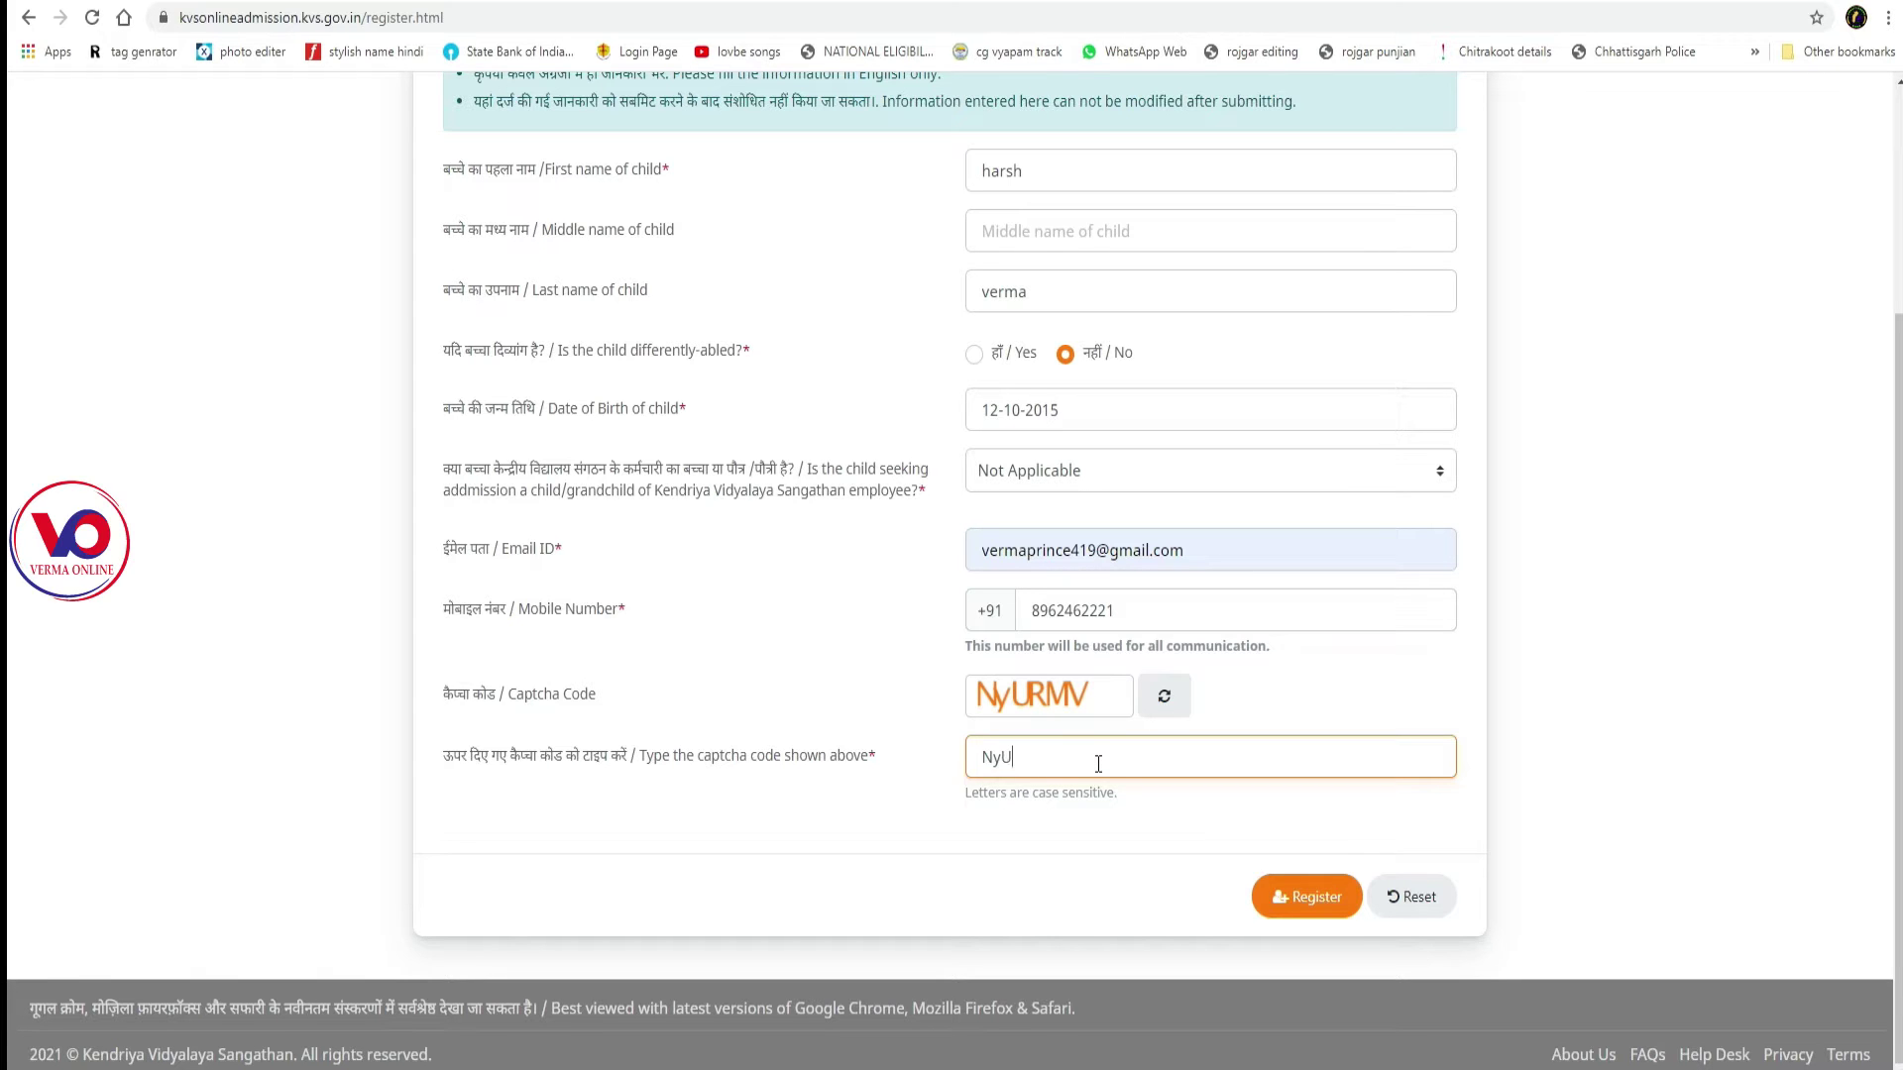
type("RMV")
left_click(1323, 900)
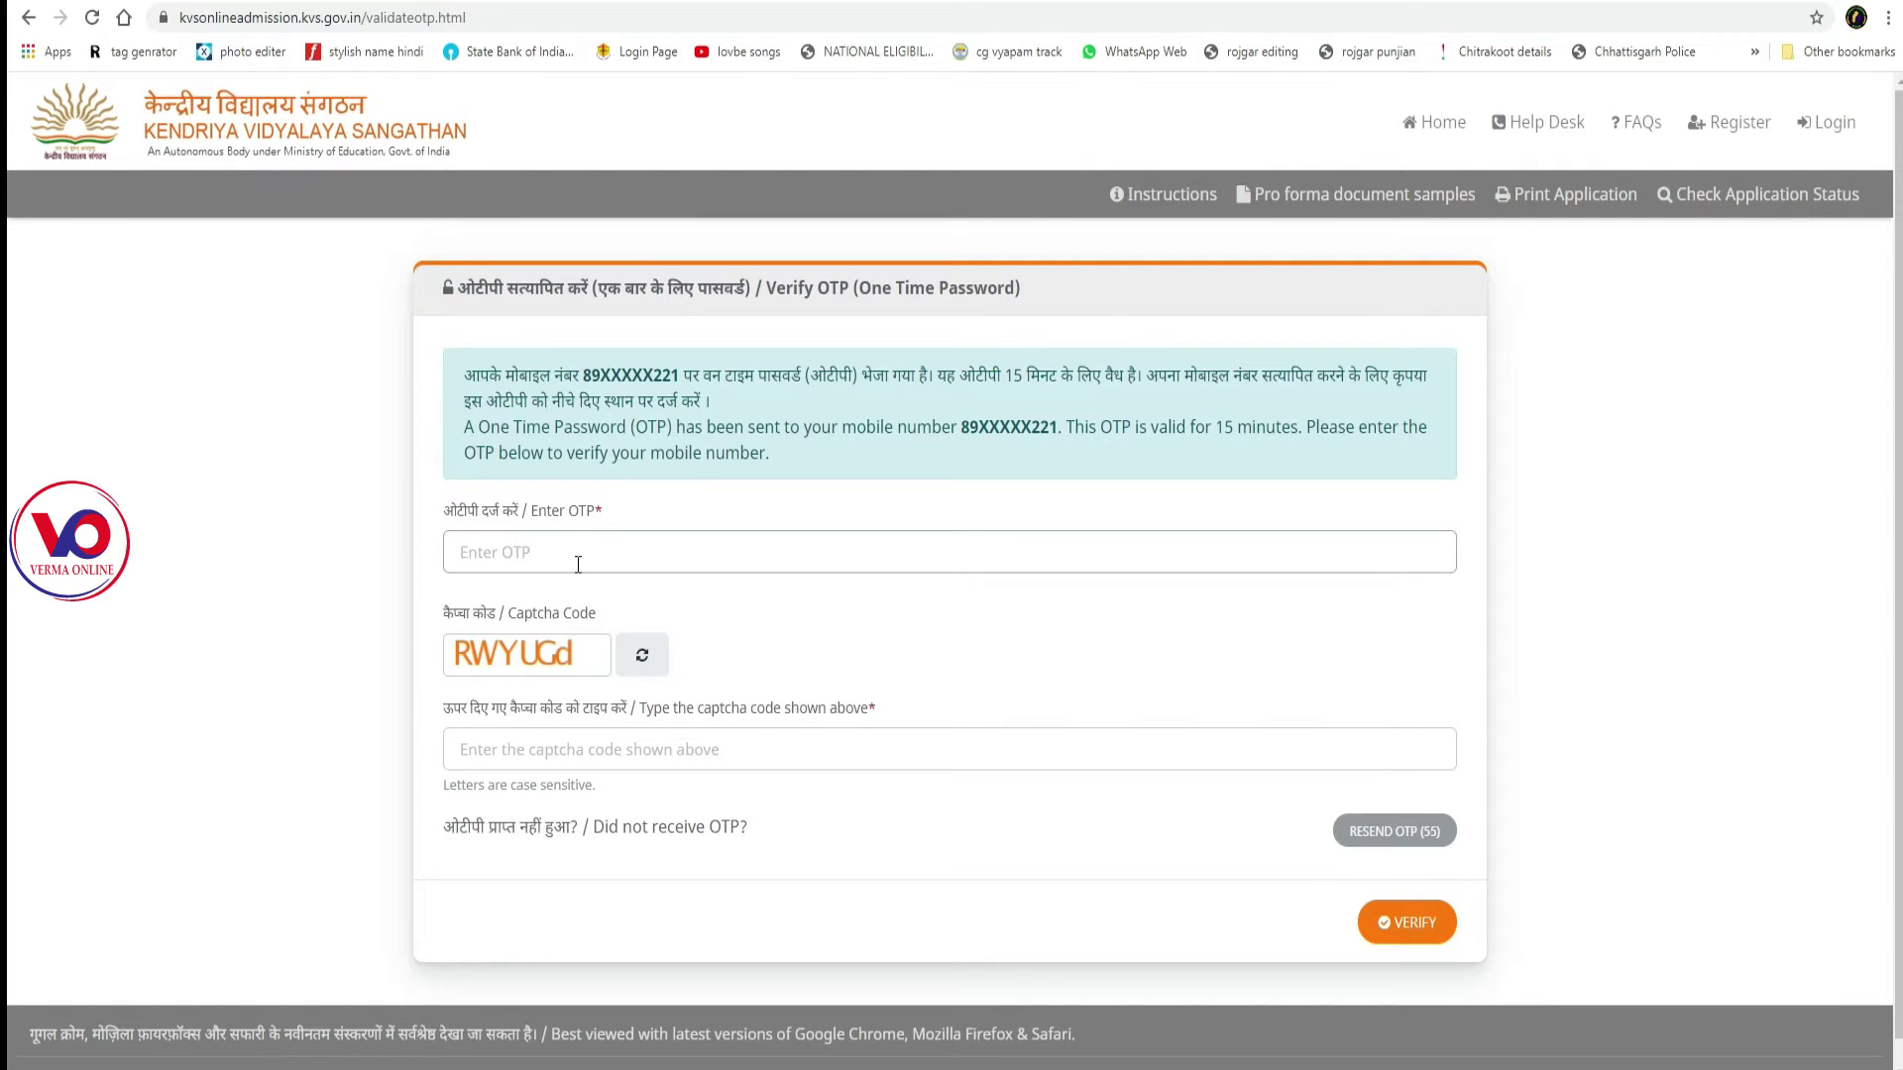
Enter the captcha and the SMS one-time password, then verify to finish registering.
left_click(521, 759)
left_click(518, 763)
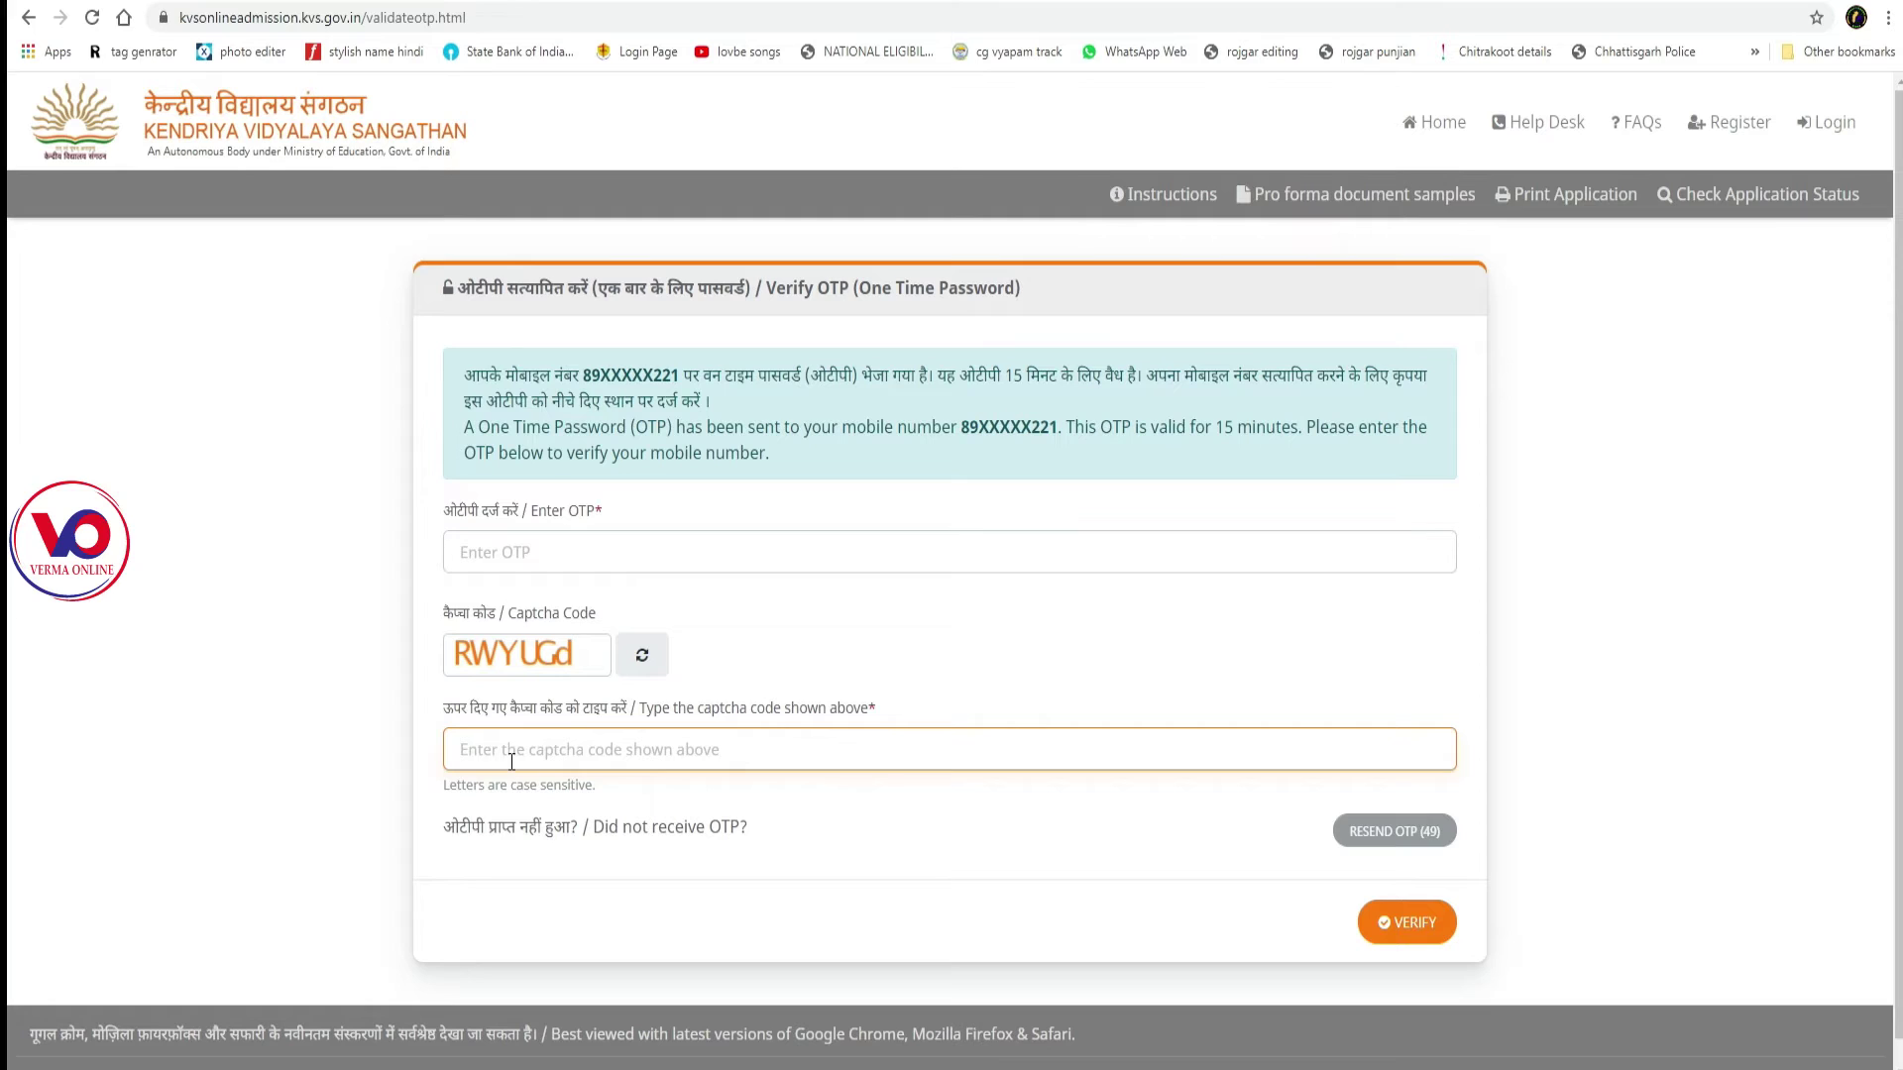
left_click(528, 554)
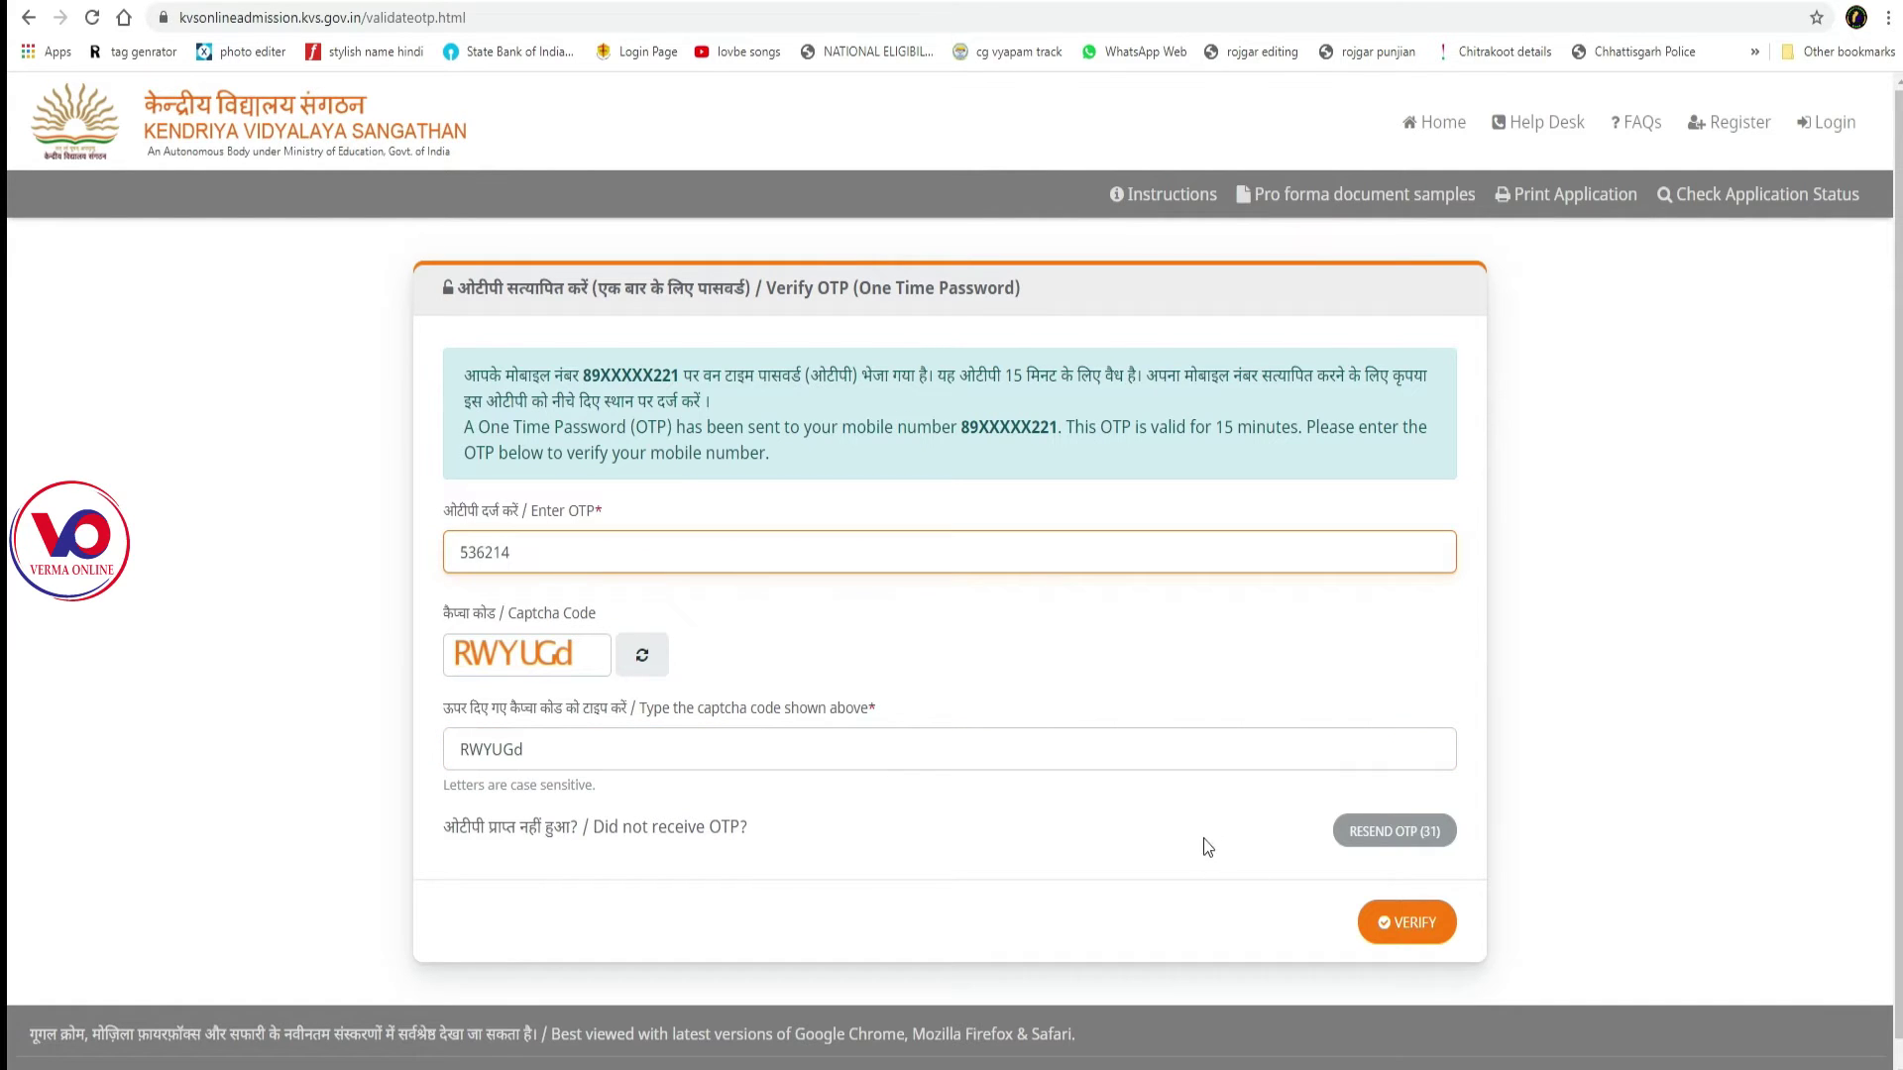
left_click(1376, 937)
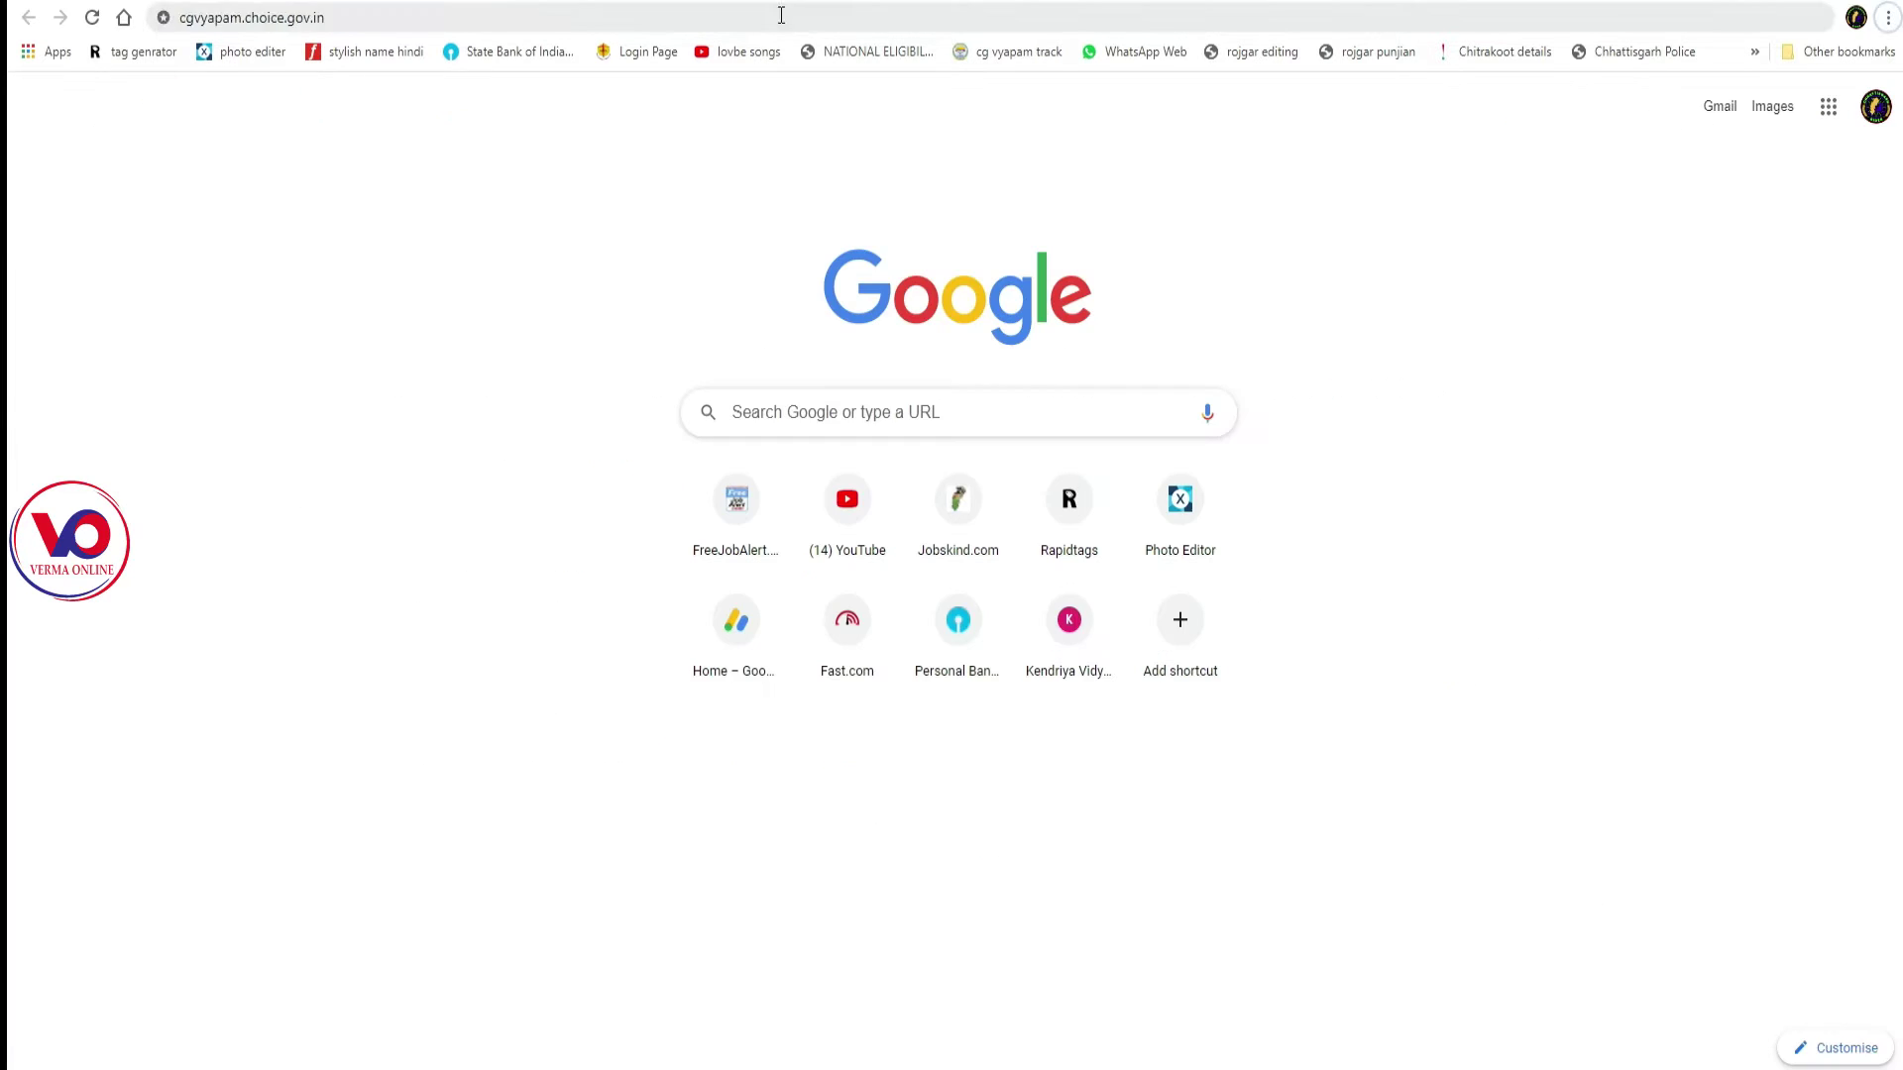
Load the KVS admission portal in a new tab, open registered-user login, and copy the login code.
left_click(774, 17)
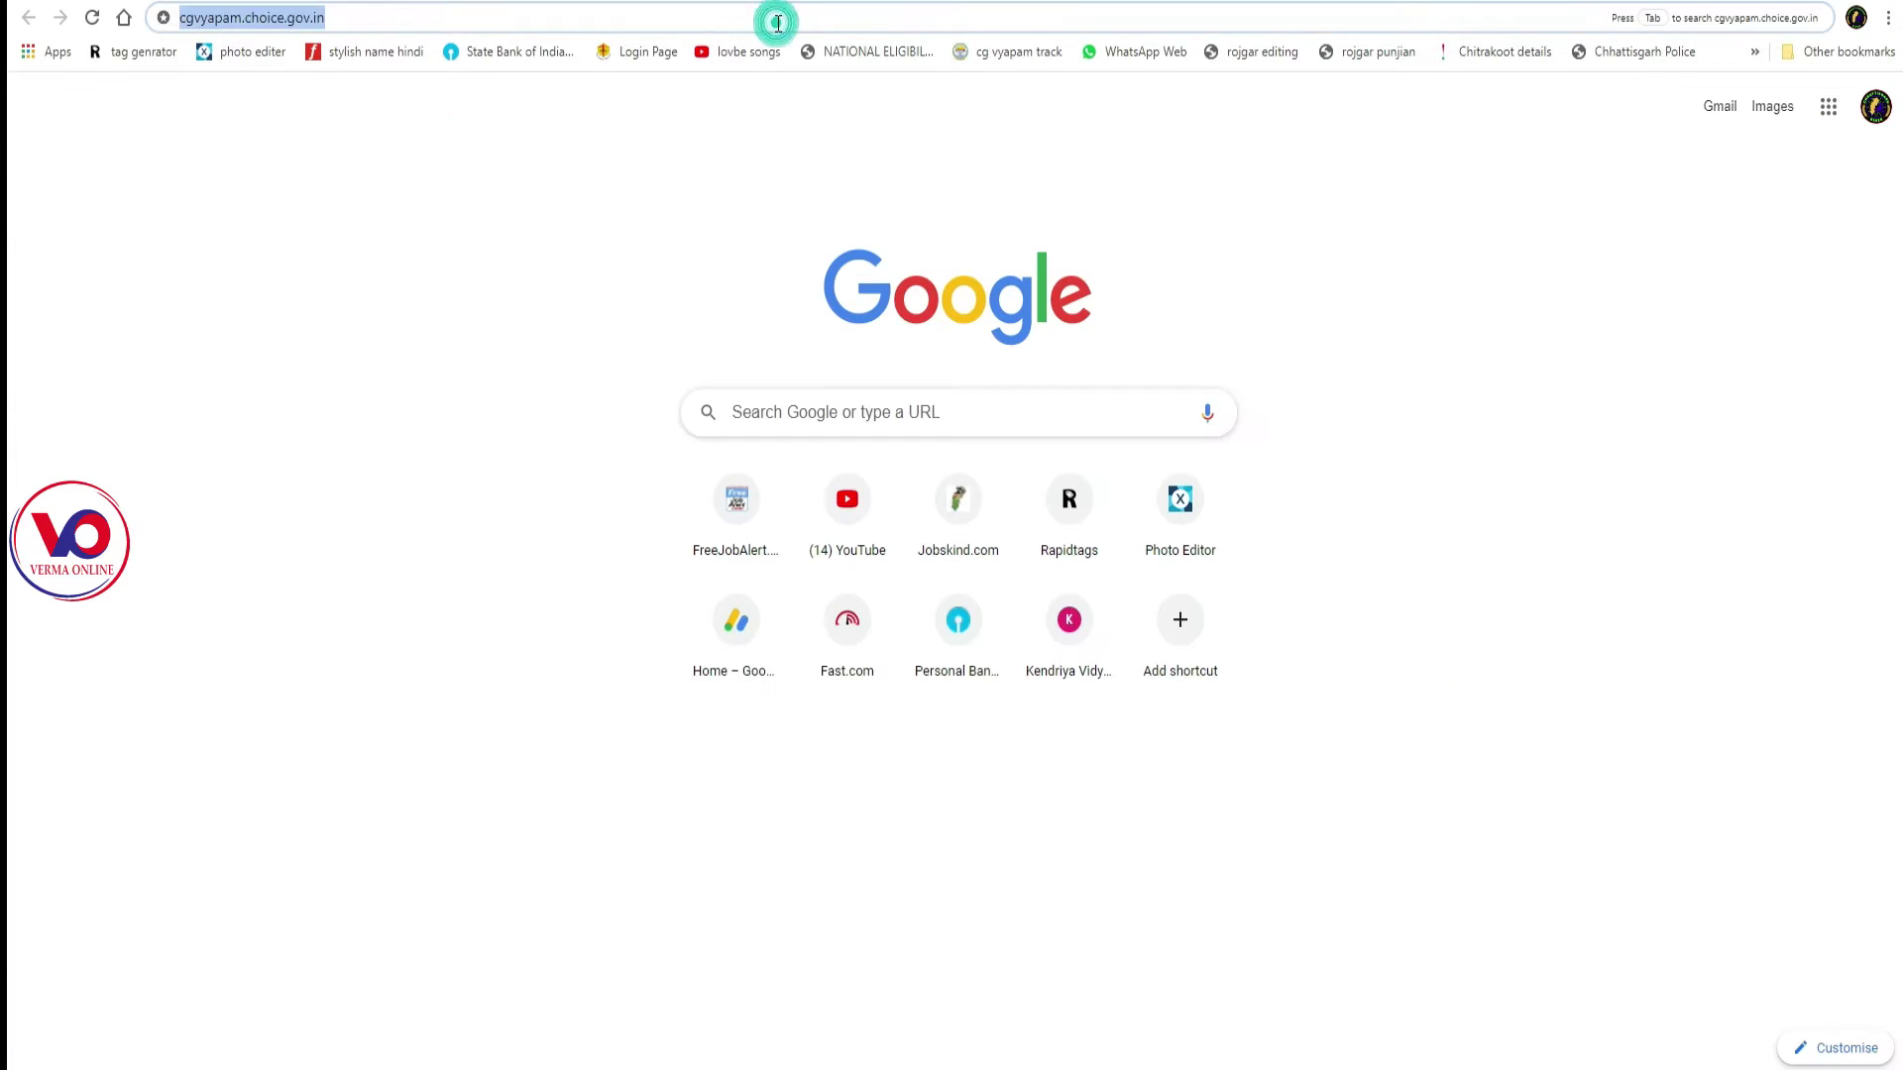
type("kv")
key("Return")
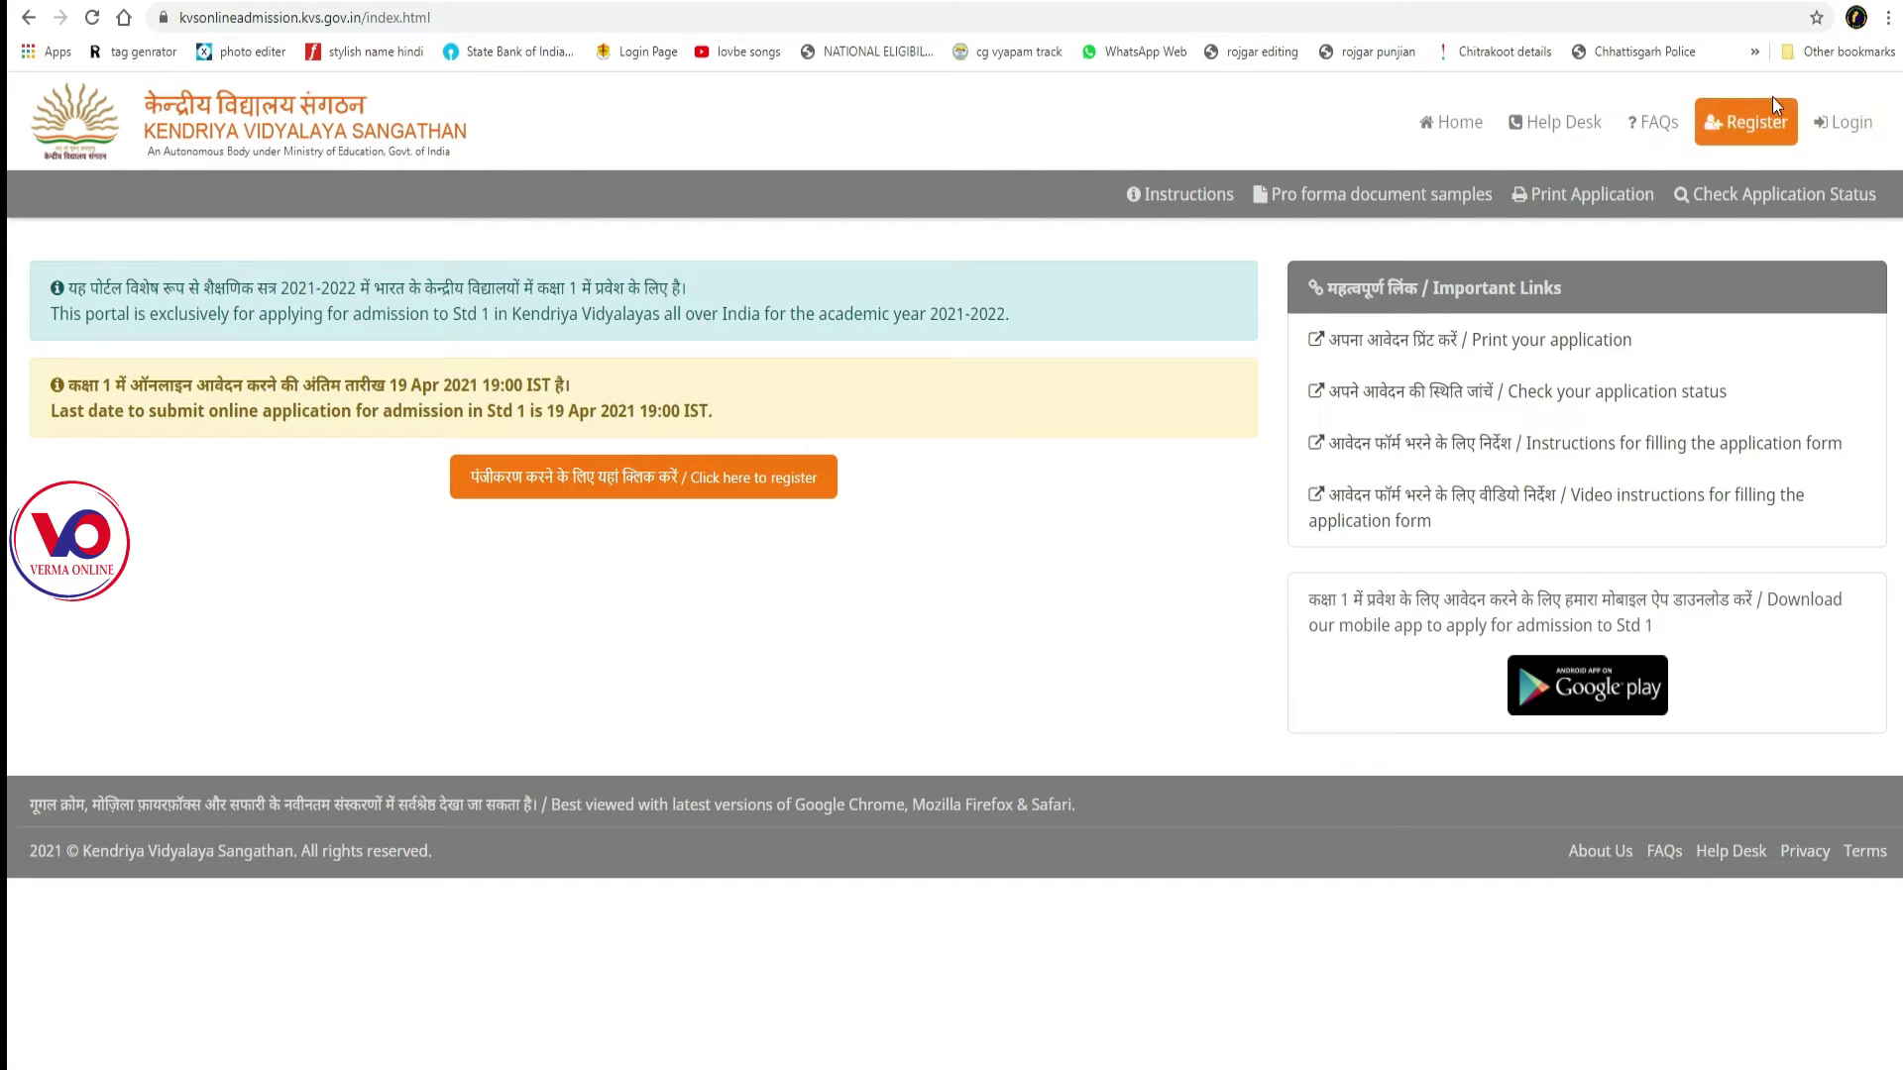
triple_click(1861, 127)
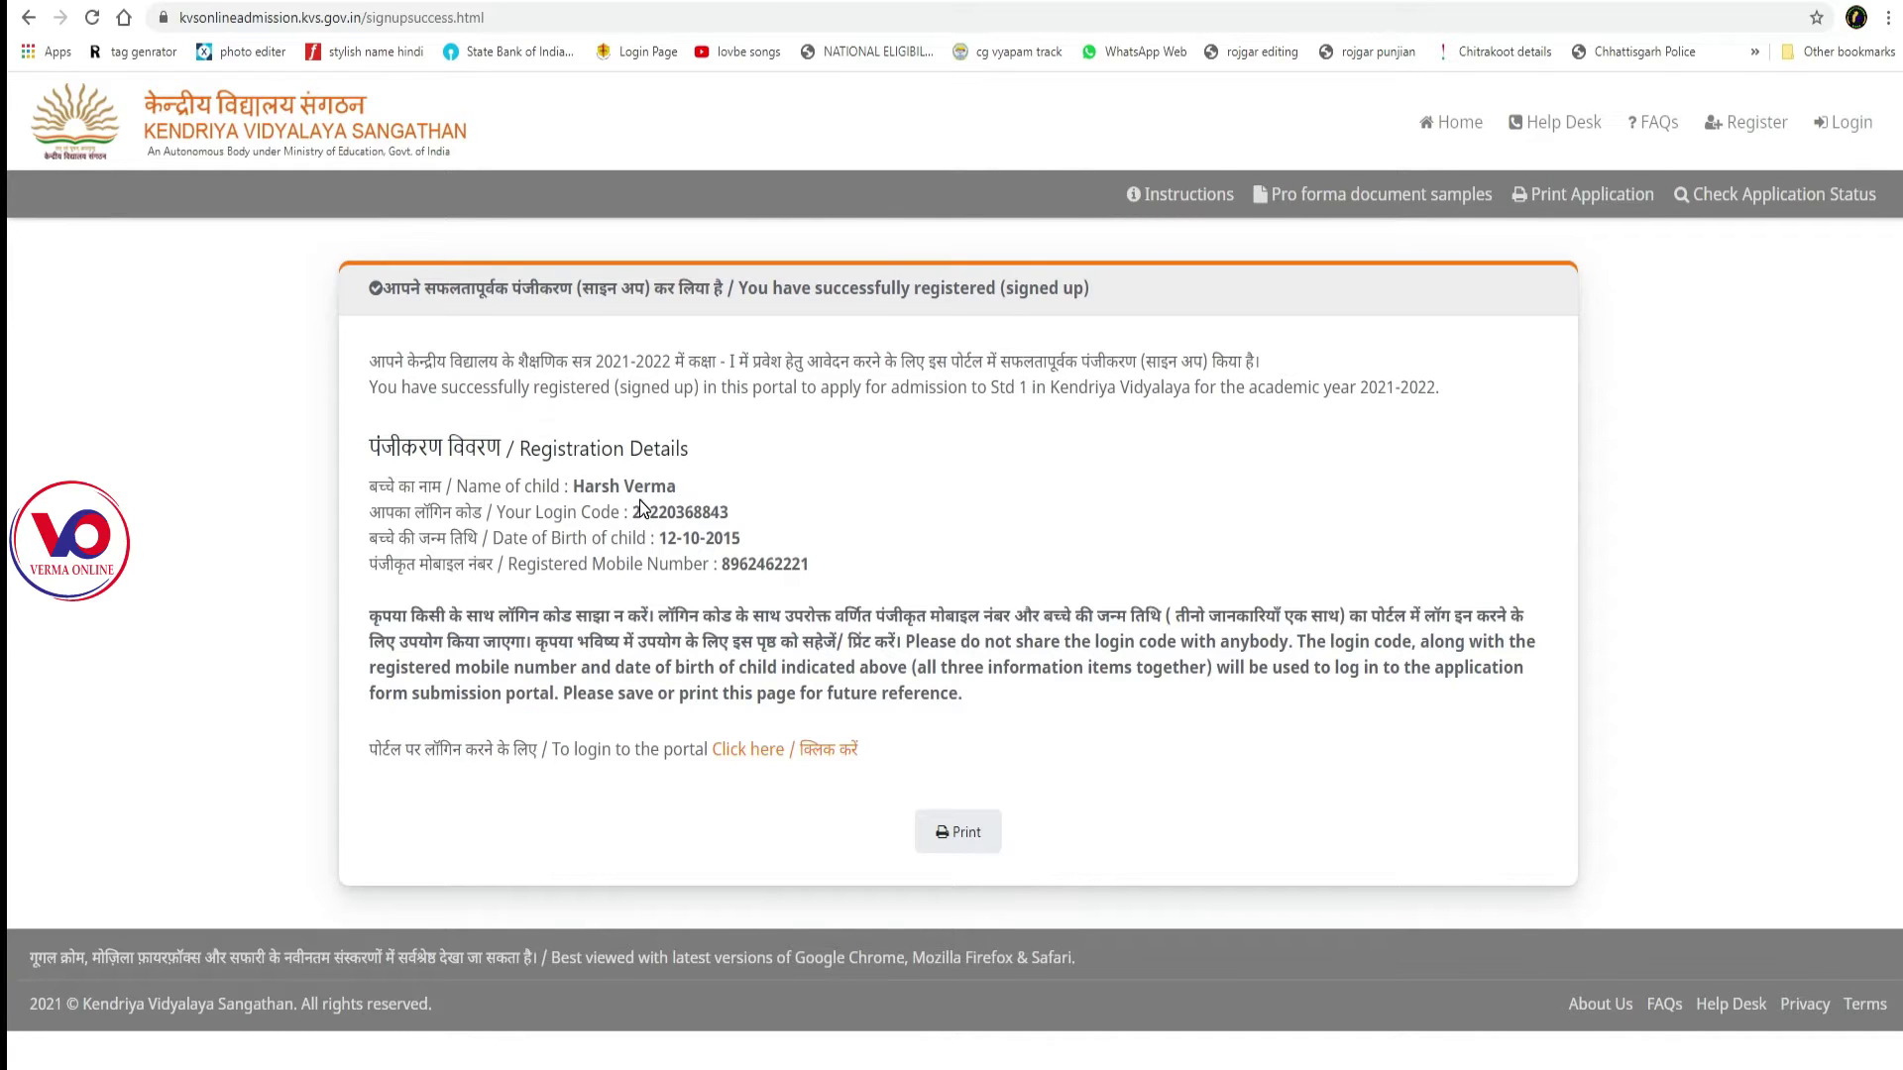
left_click_drag(633, 511, 741, 514)
key("ctrl+c")
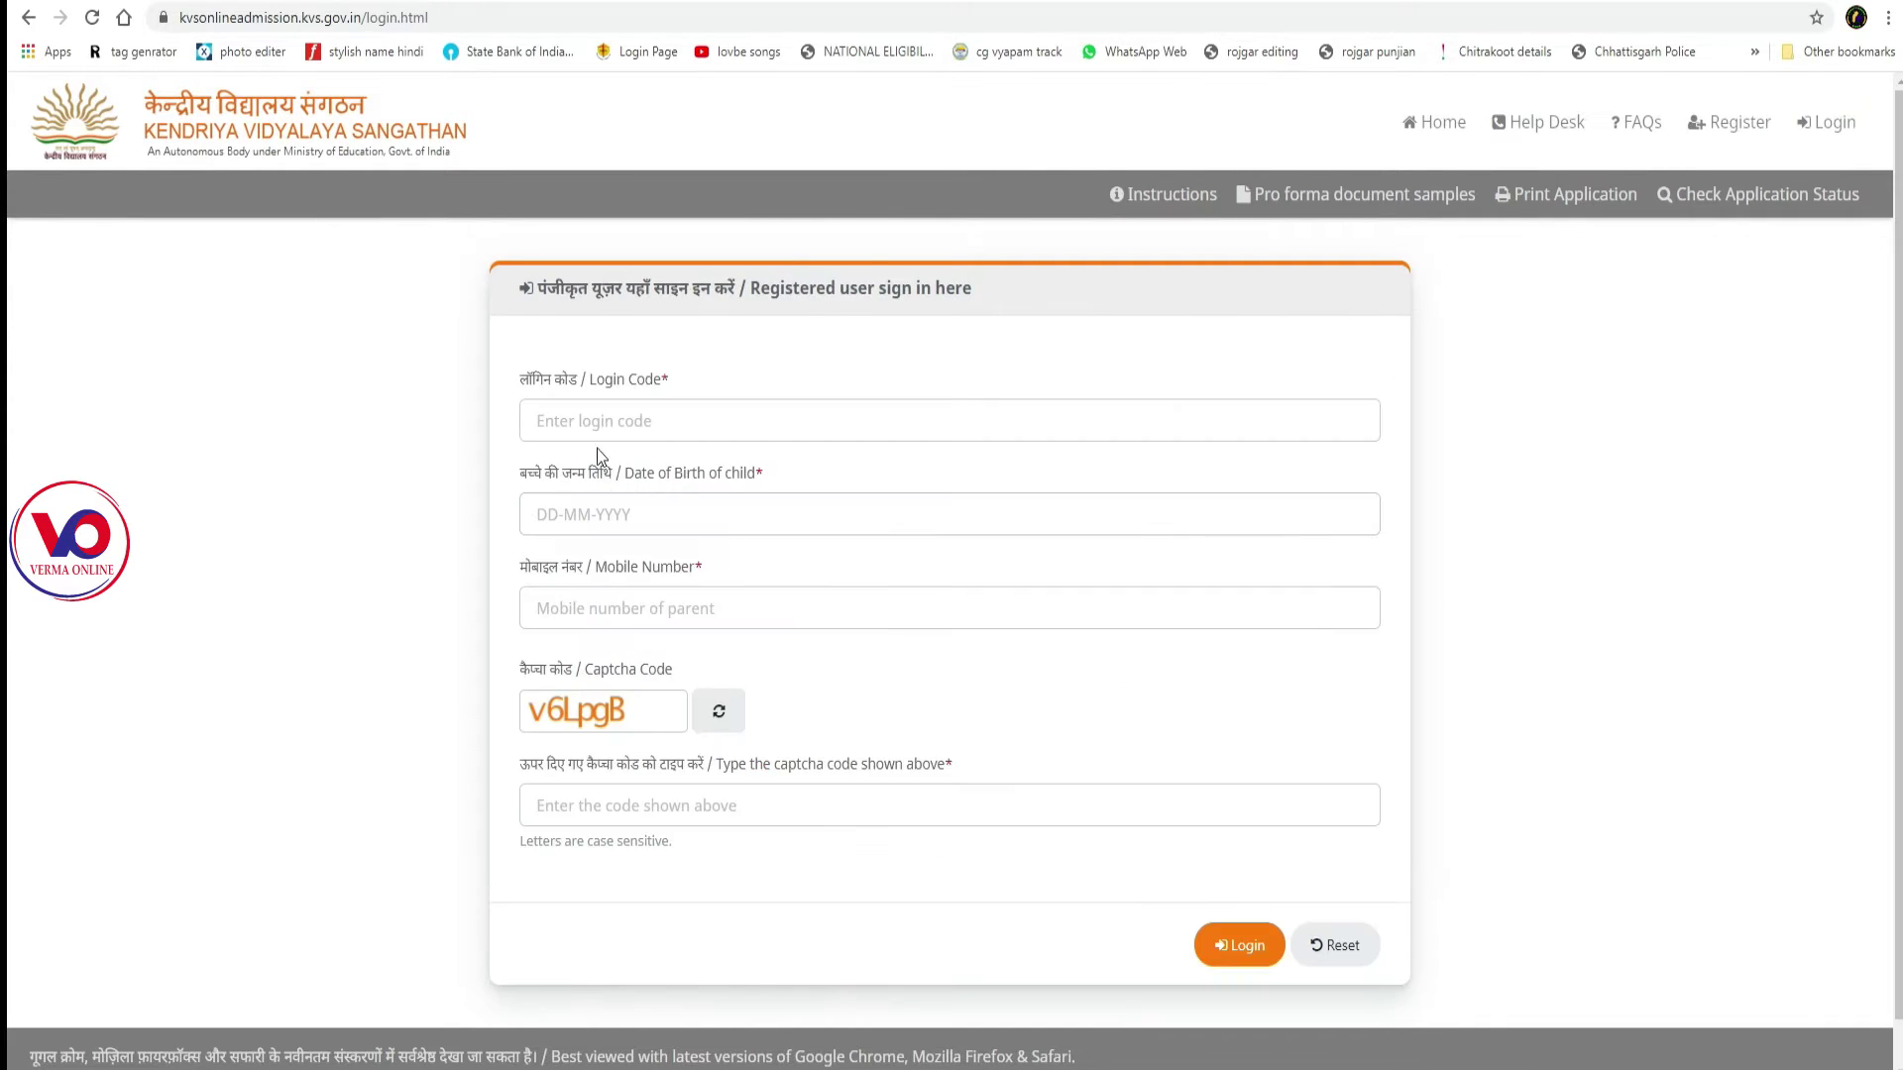
left_click(585, 420)
Paste the login code, the child's date of birth and the registered mobile number into the sign-in form.
key("ctrl+v")
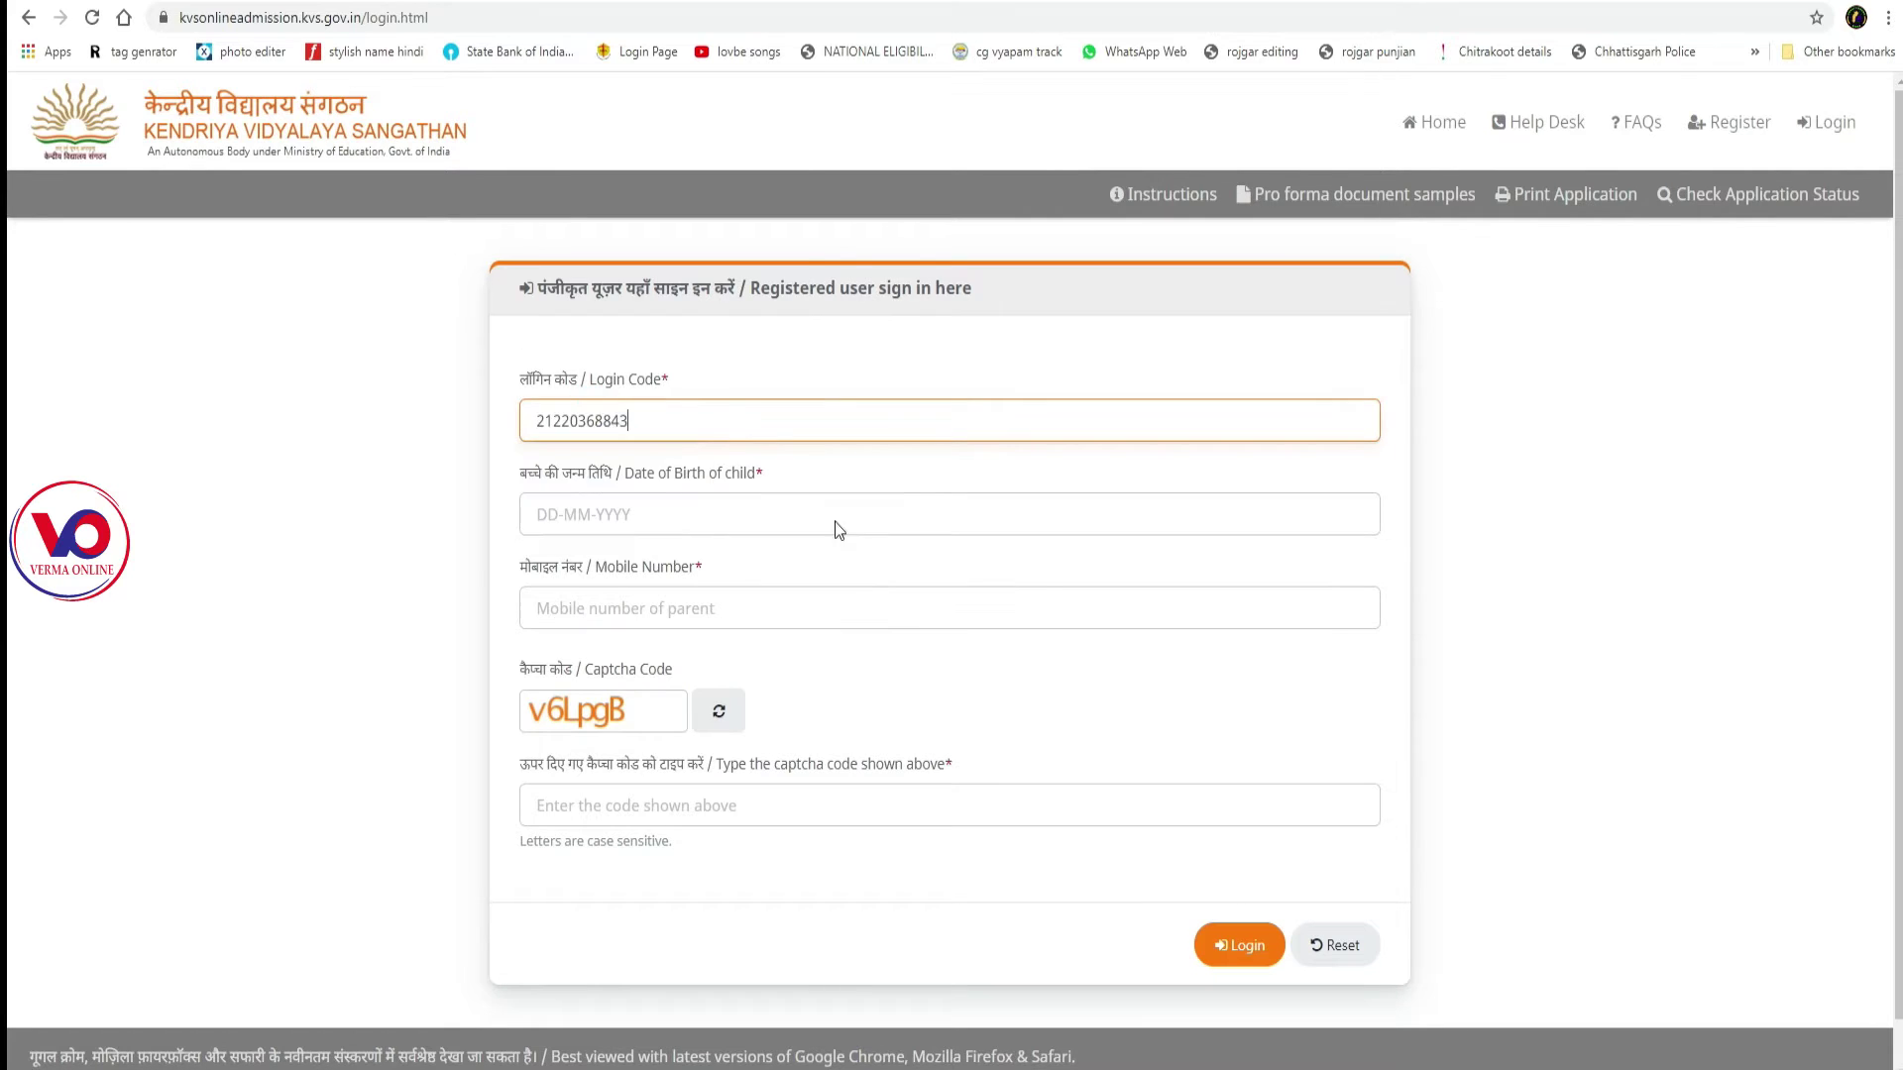
left_click(835, 522)
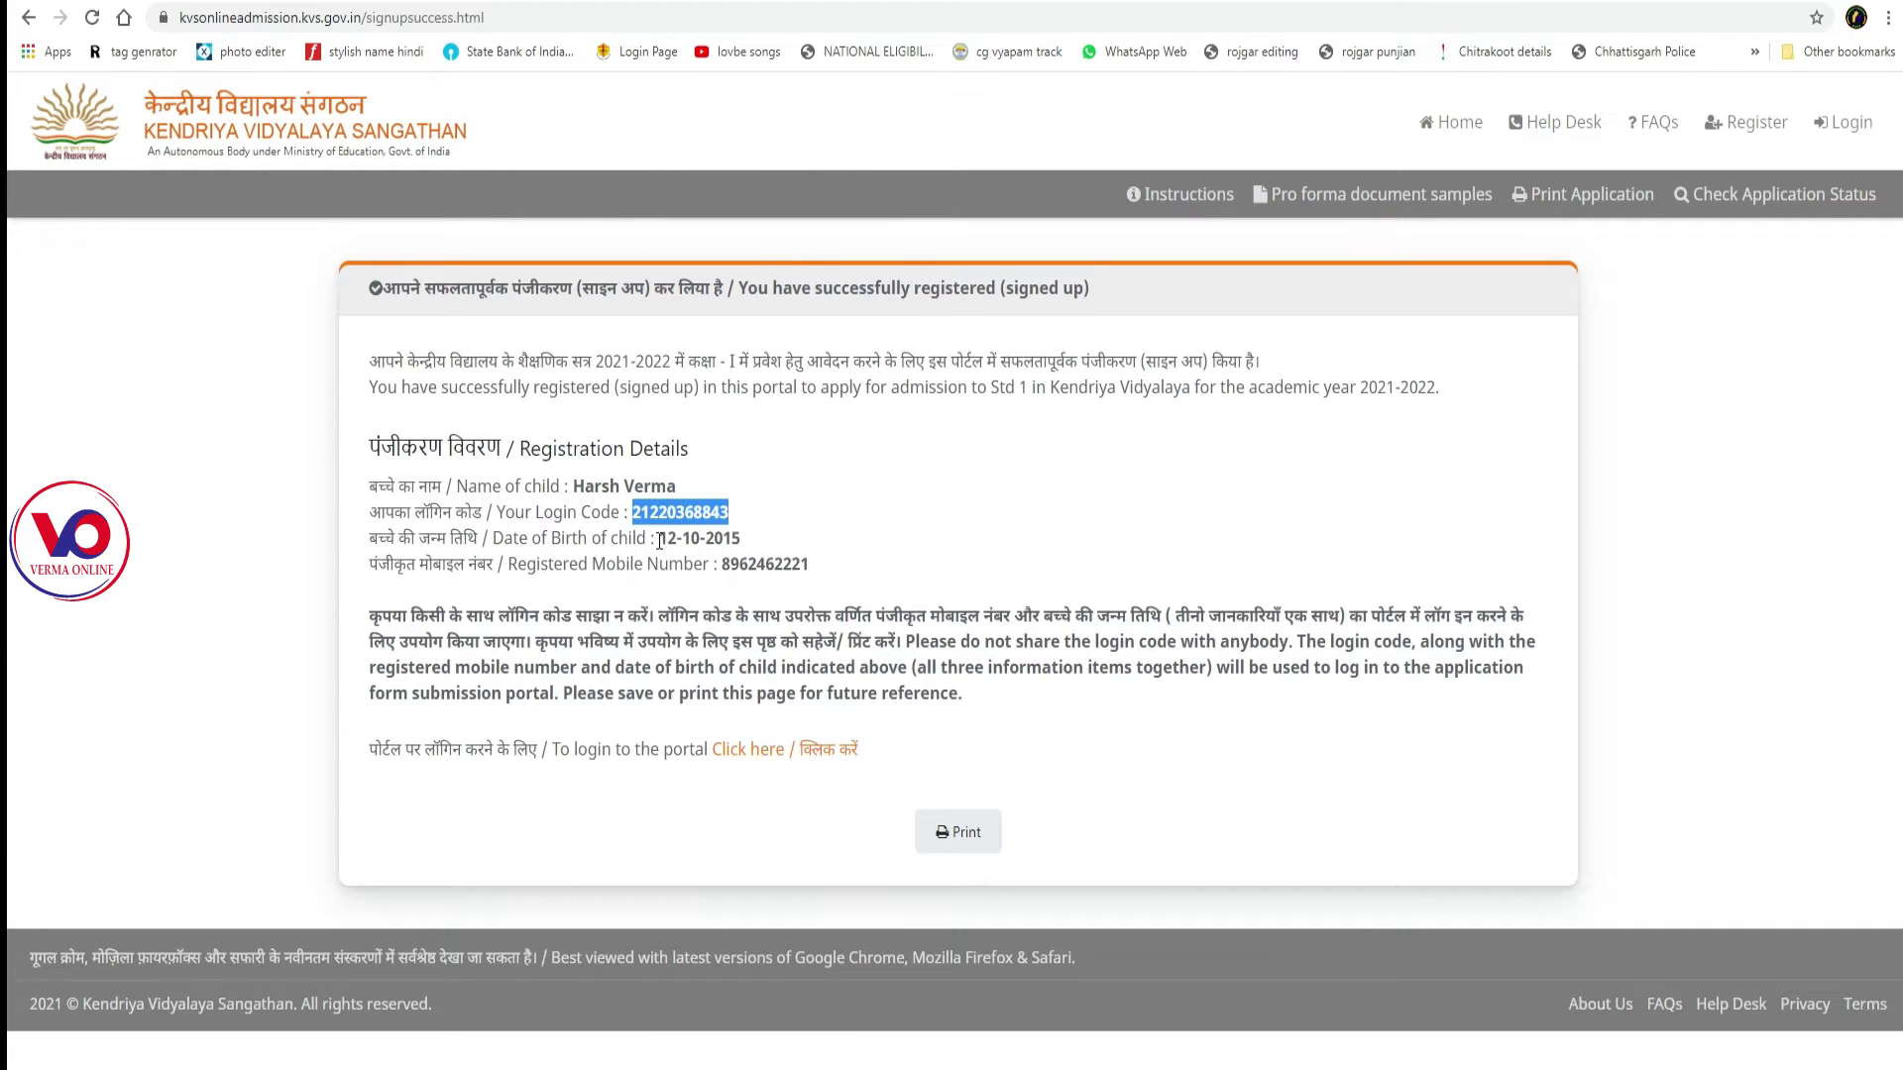
left_click_drag(657, 539, 775, 548)
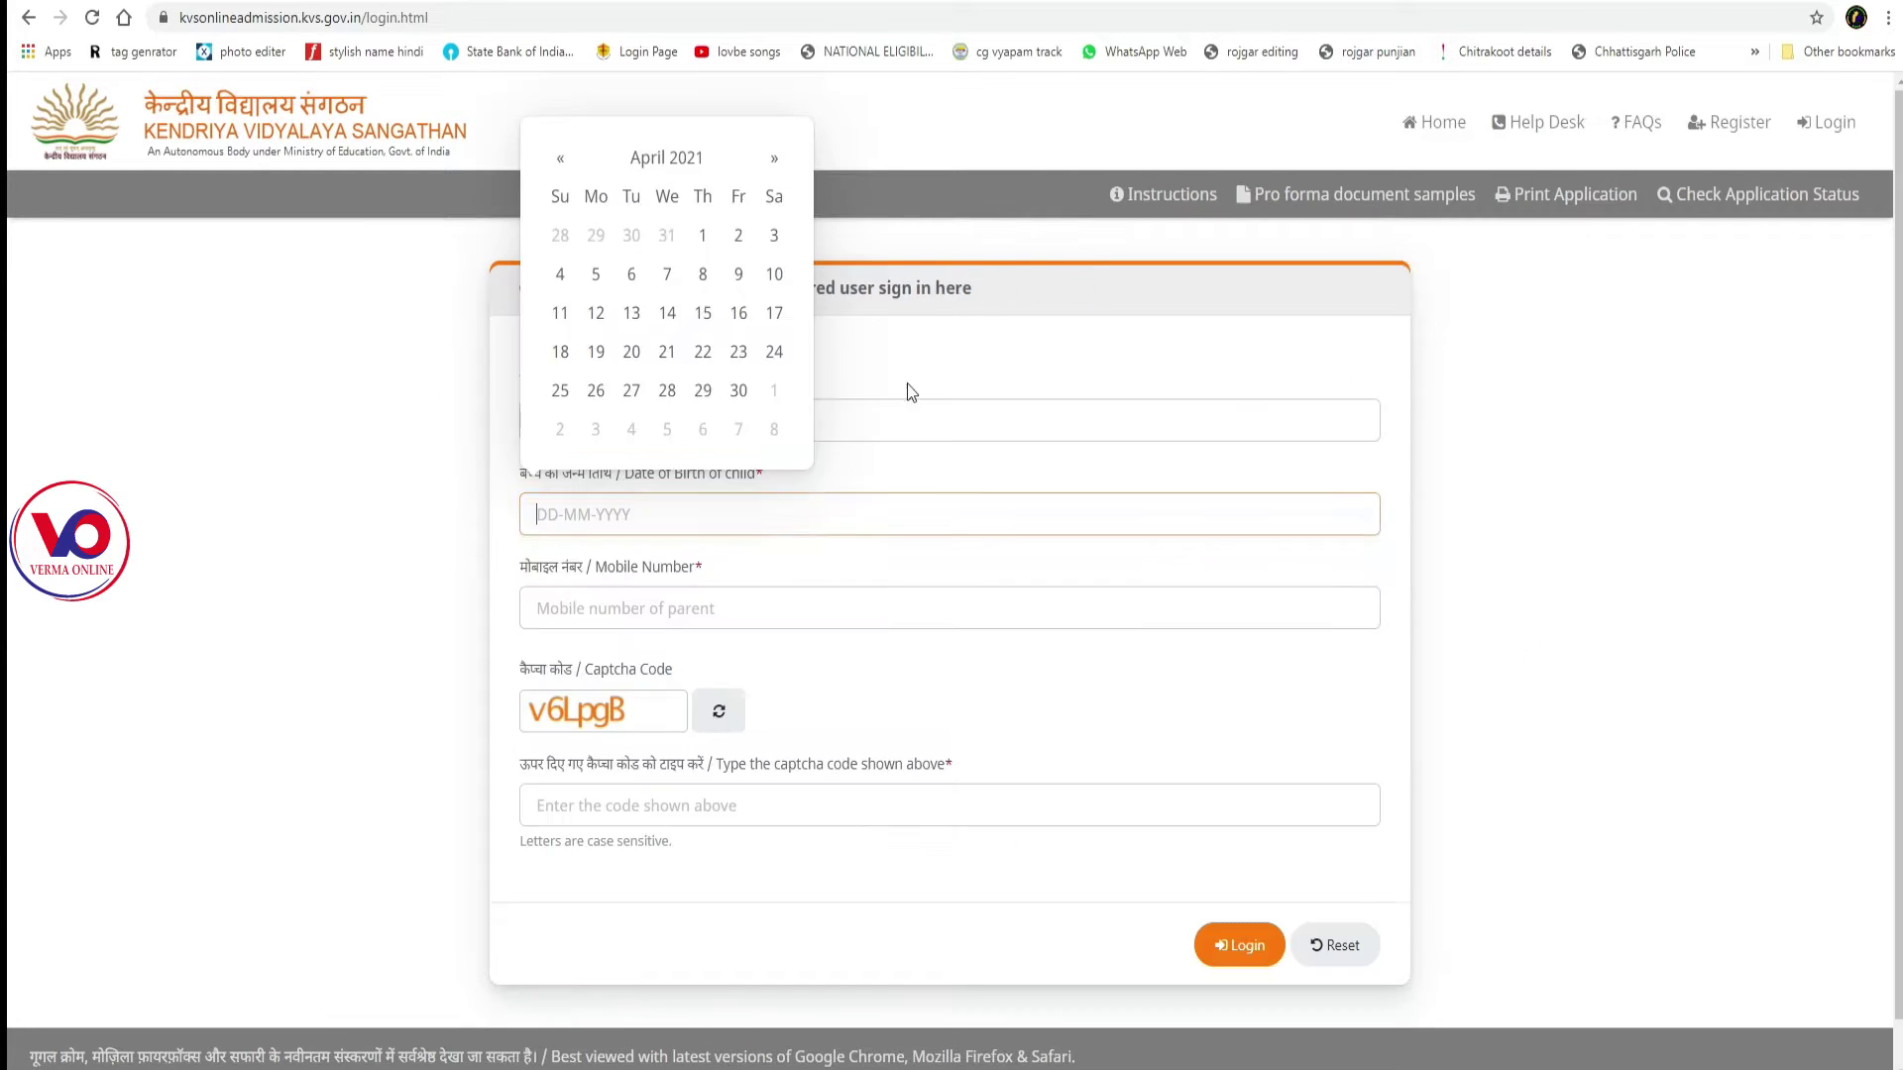
type("12-10-2015")
key("Tab")
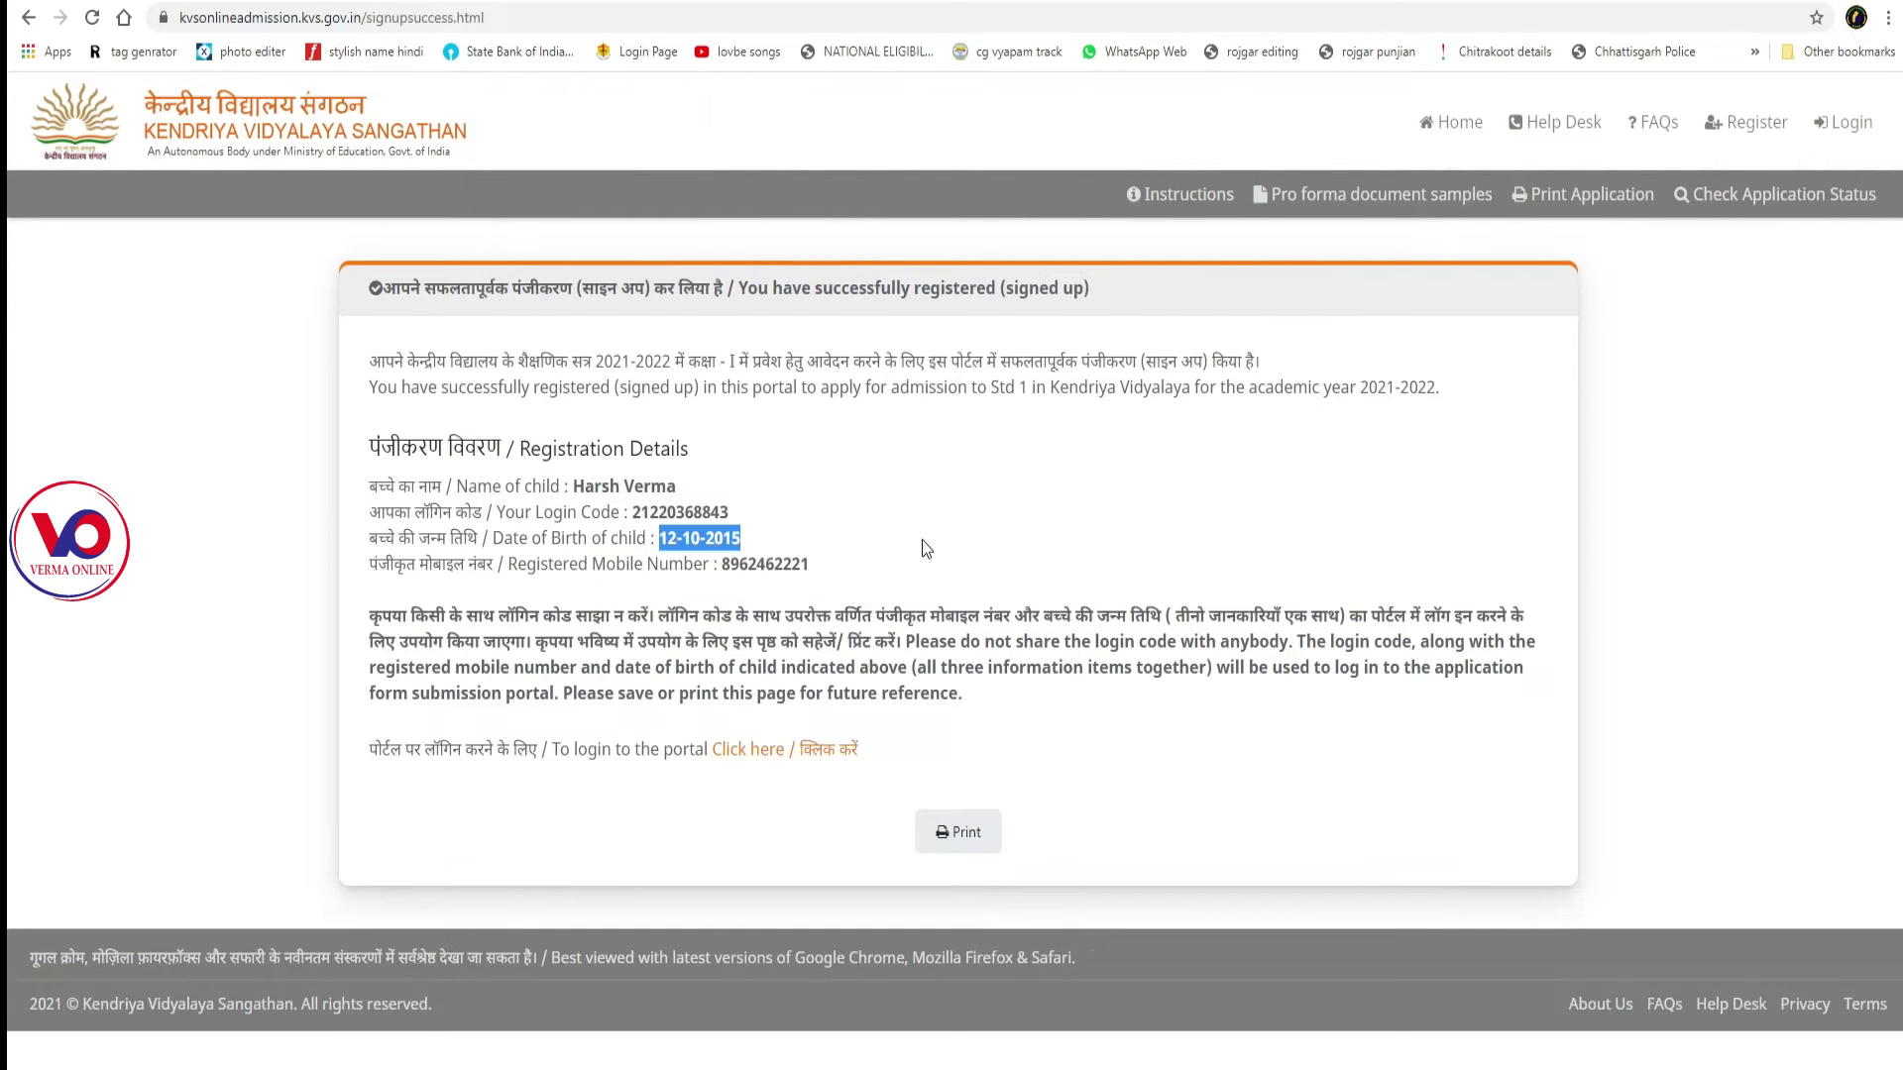
left_click(726, 565)
left_click_drag(726, 565, 823, 570)
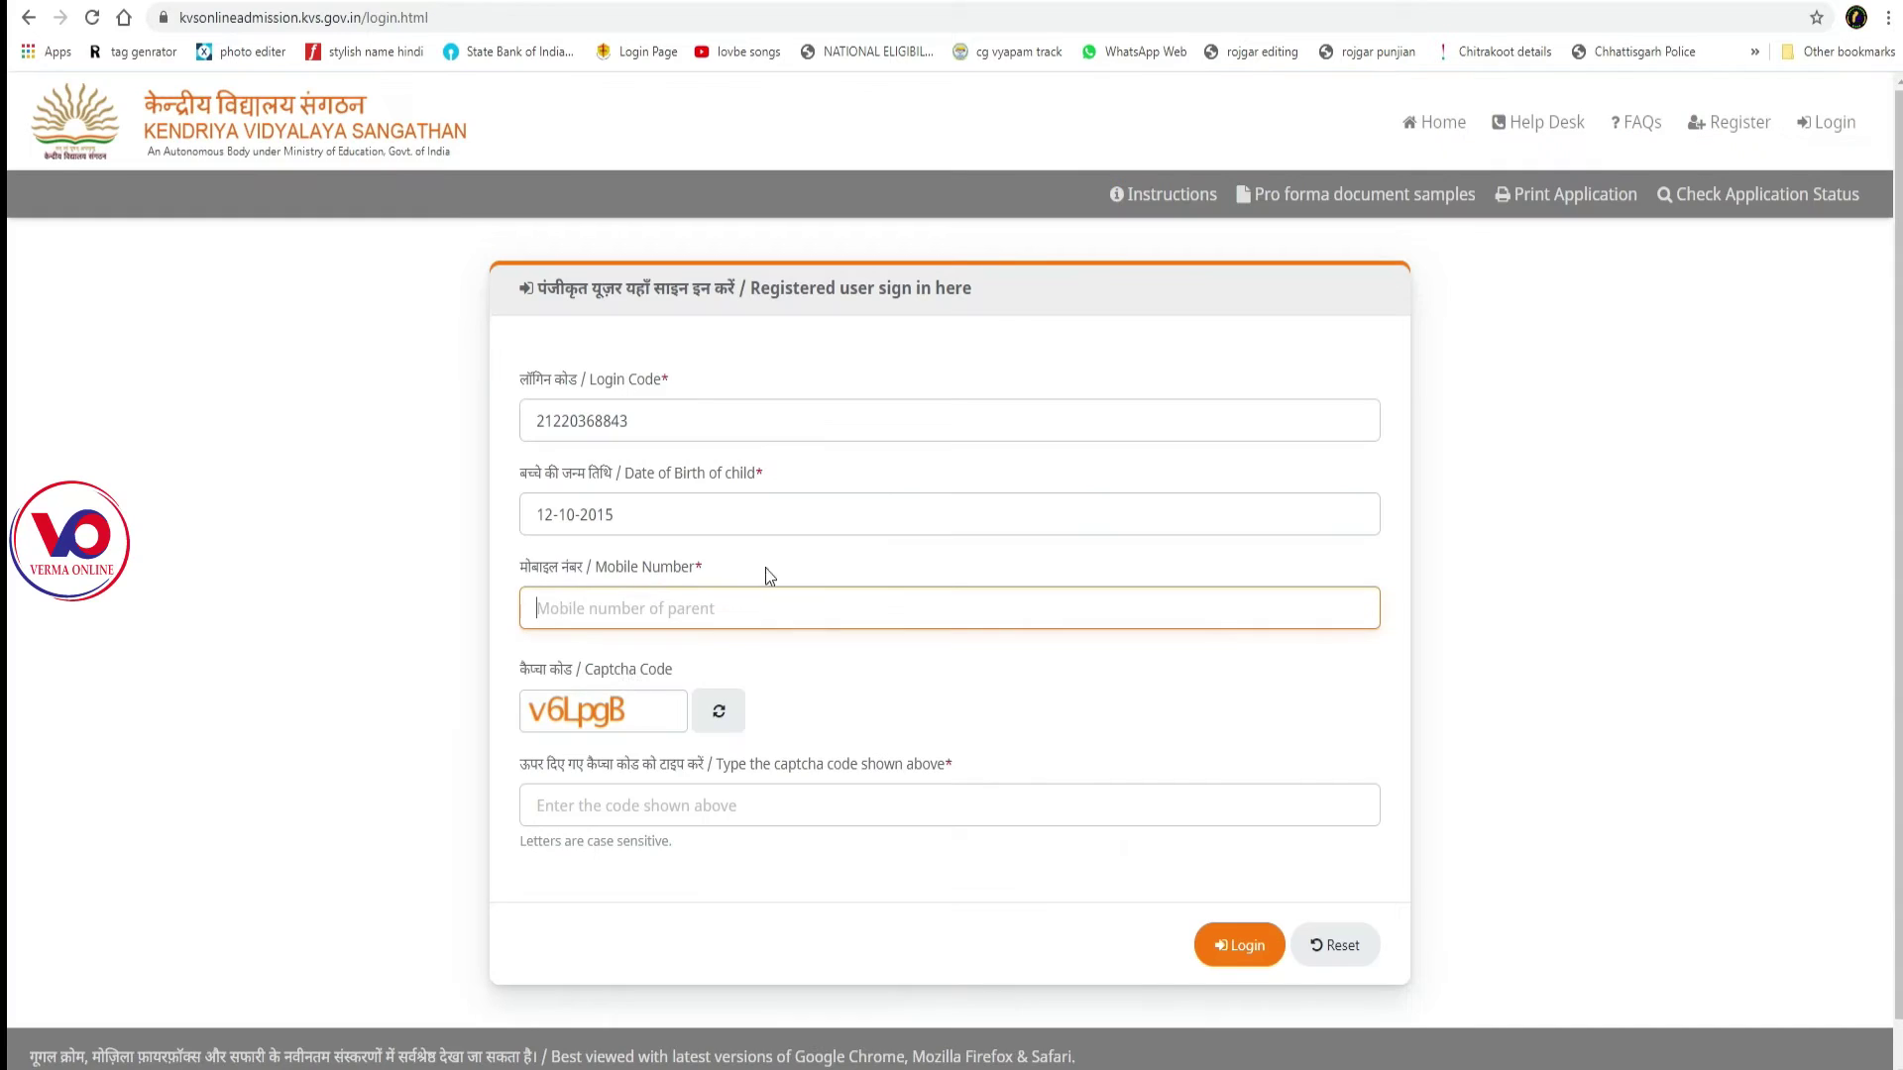
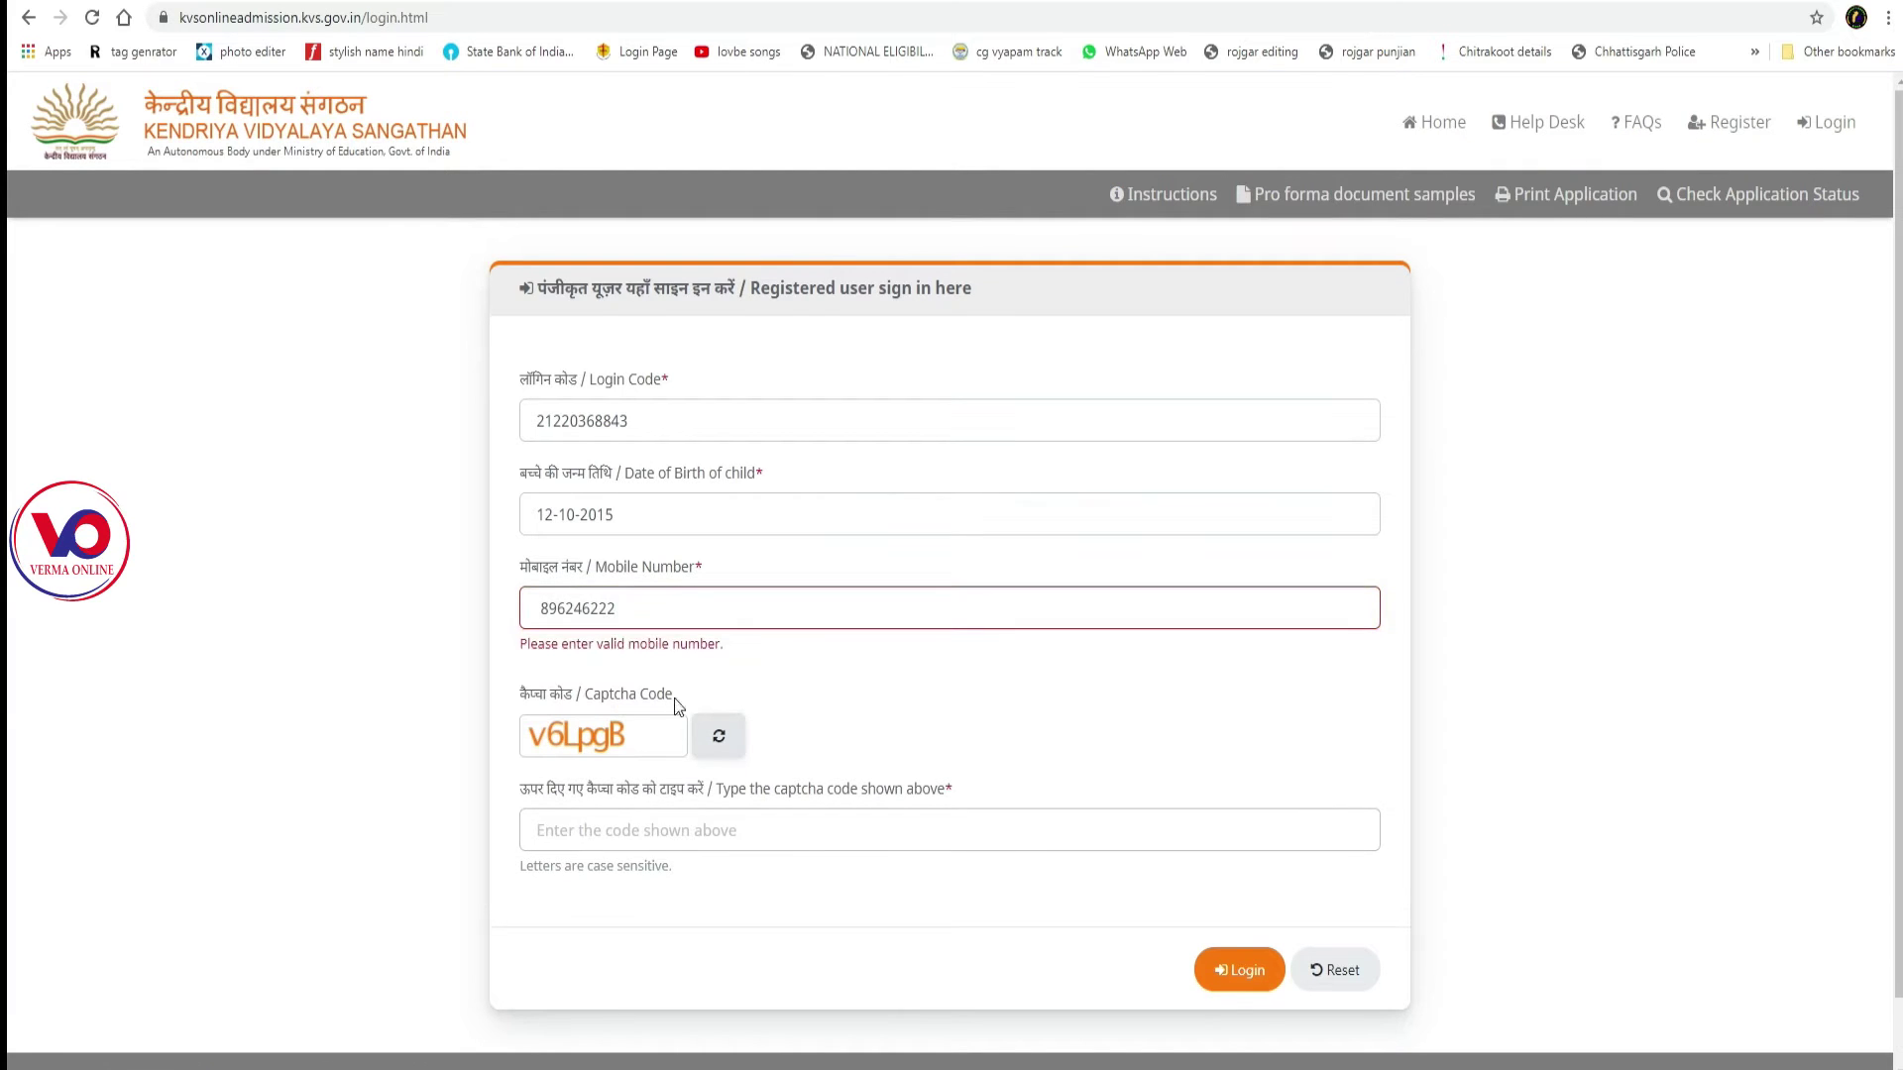
Add the missing last digit to the mobile number, enter the captcha, and log in.
left_click(544, 607)
left_click(691, 595)
type("1")
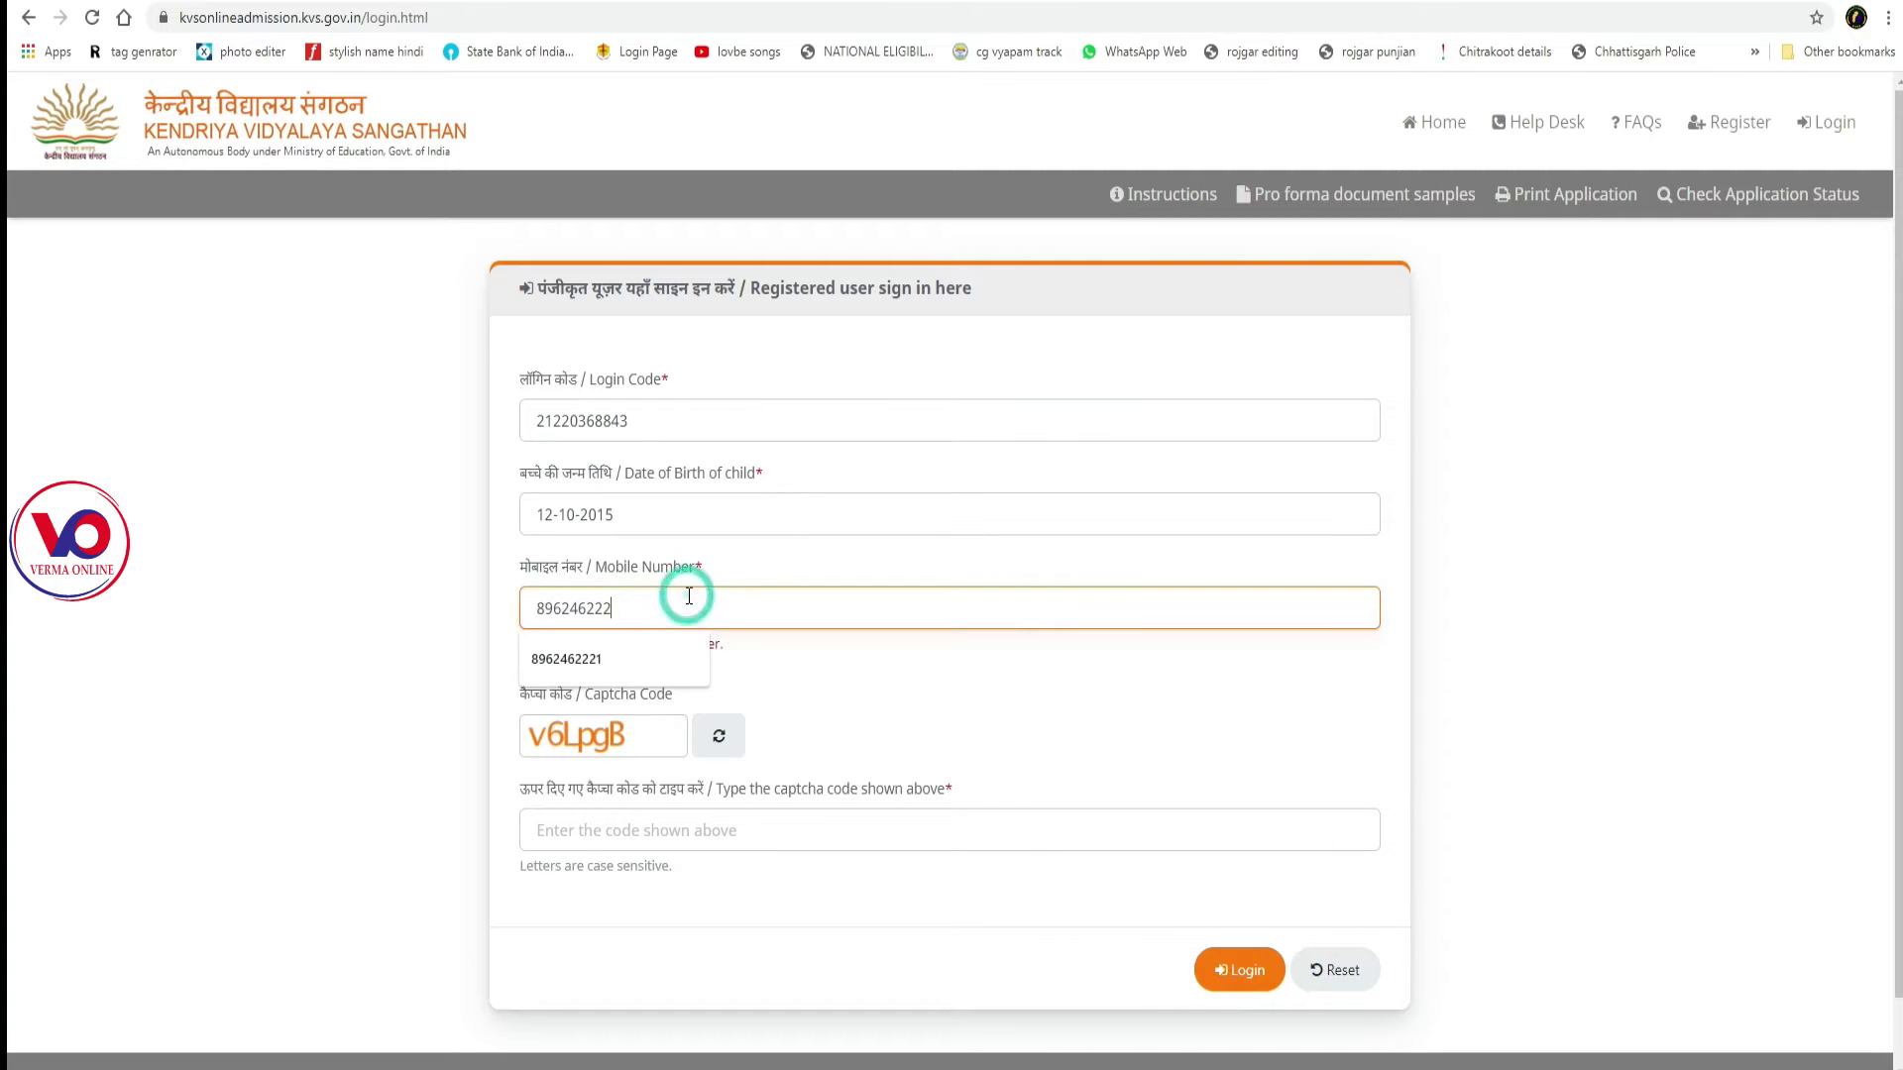
left_click(592, 798)
type("v")
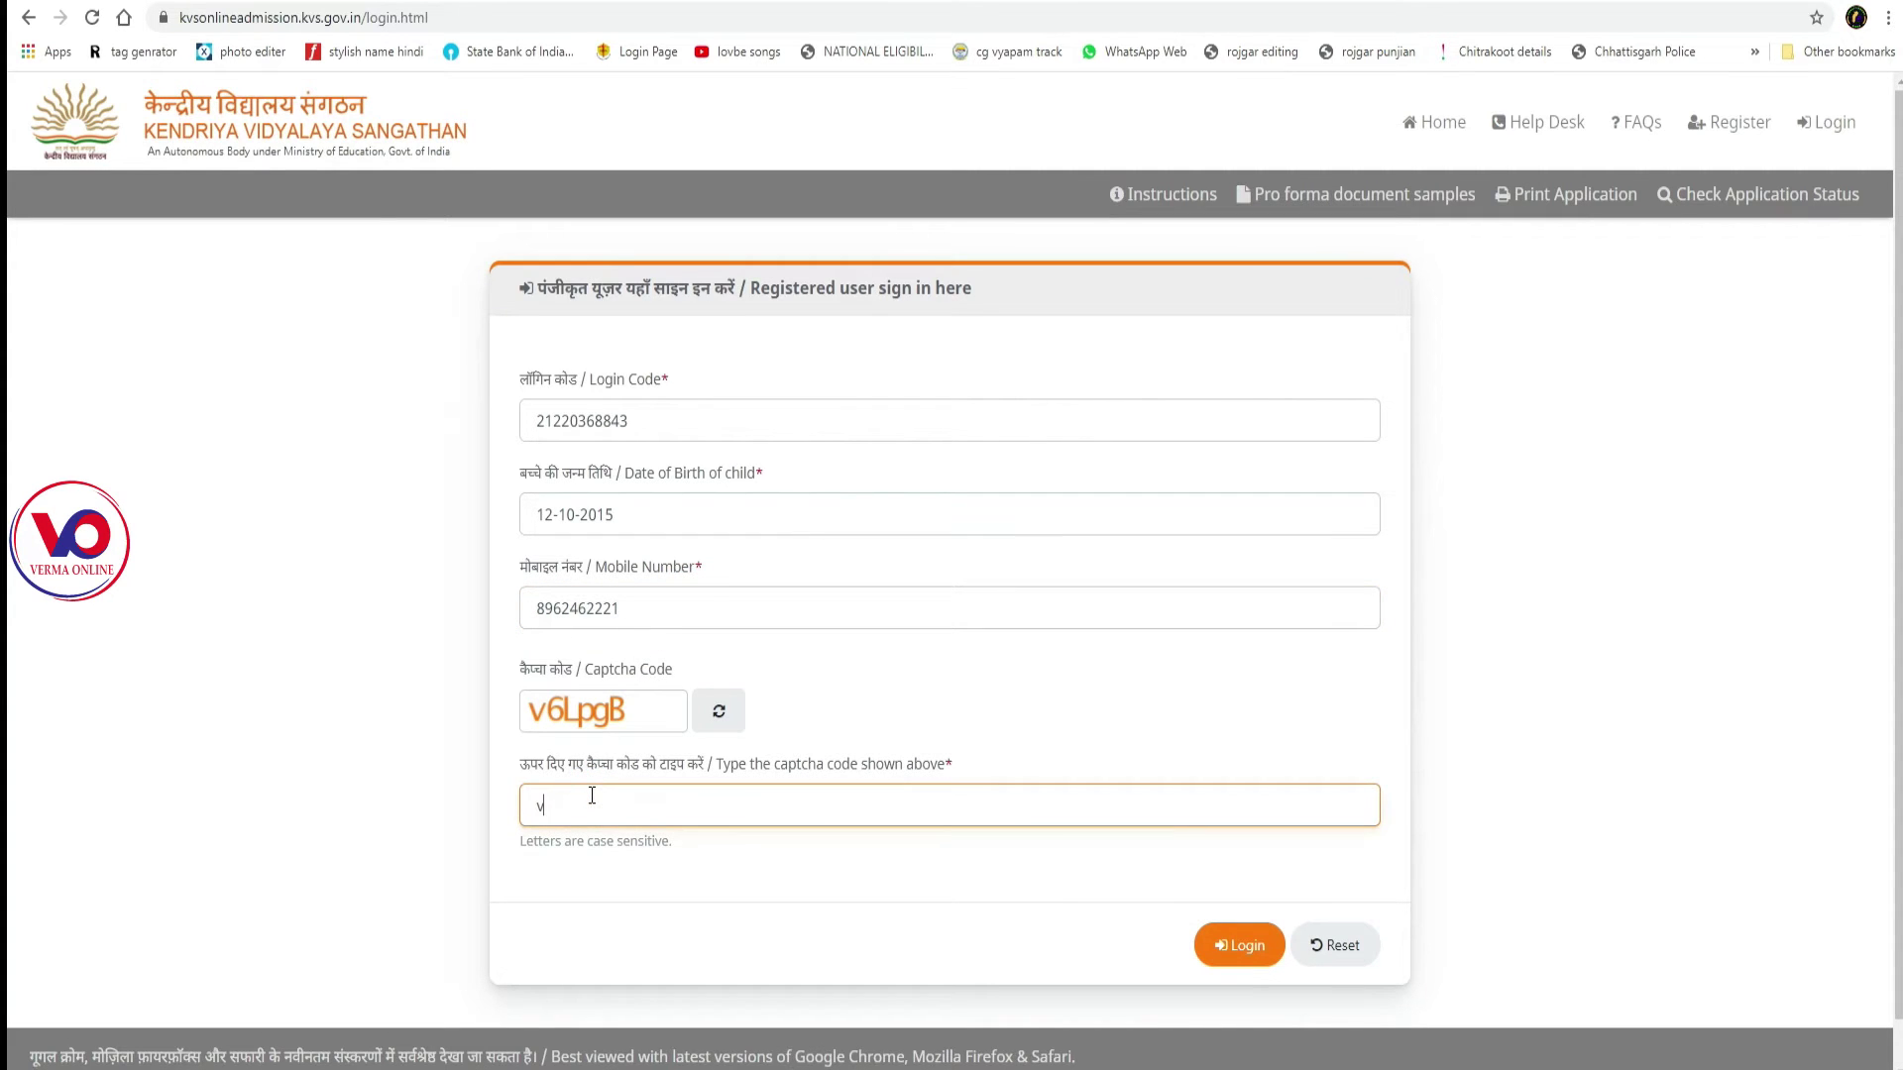
type("6LpgB")
left_click(1240, 944)
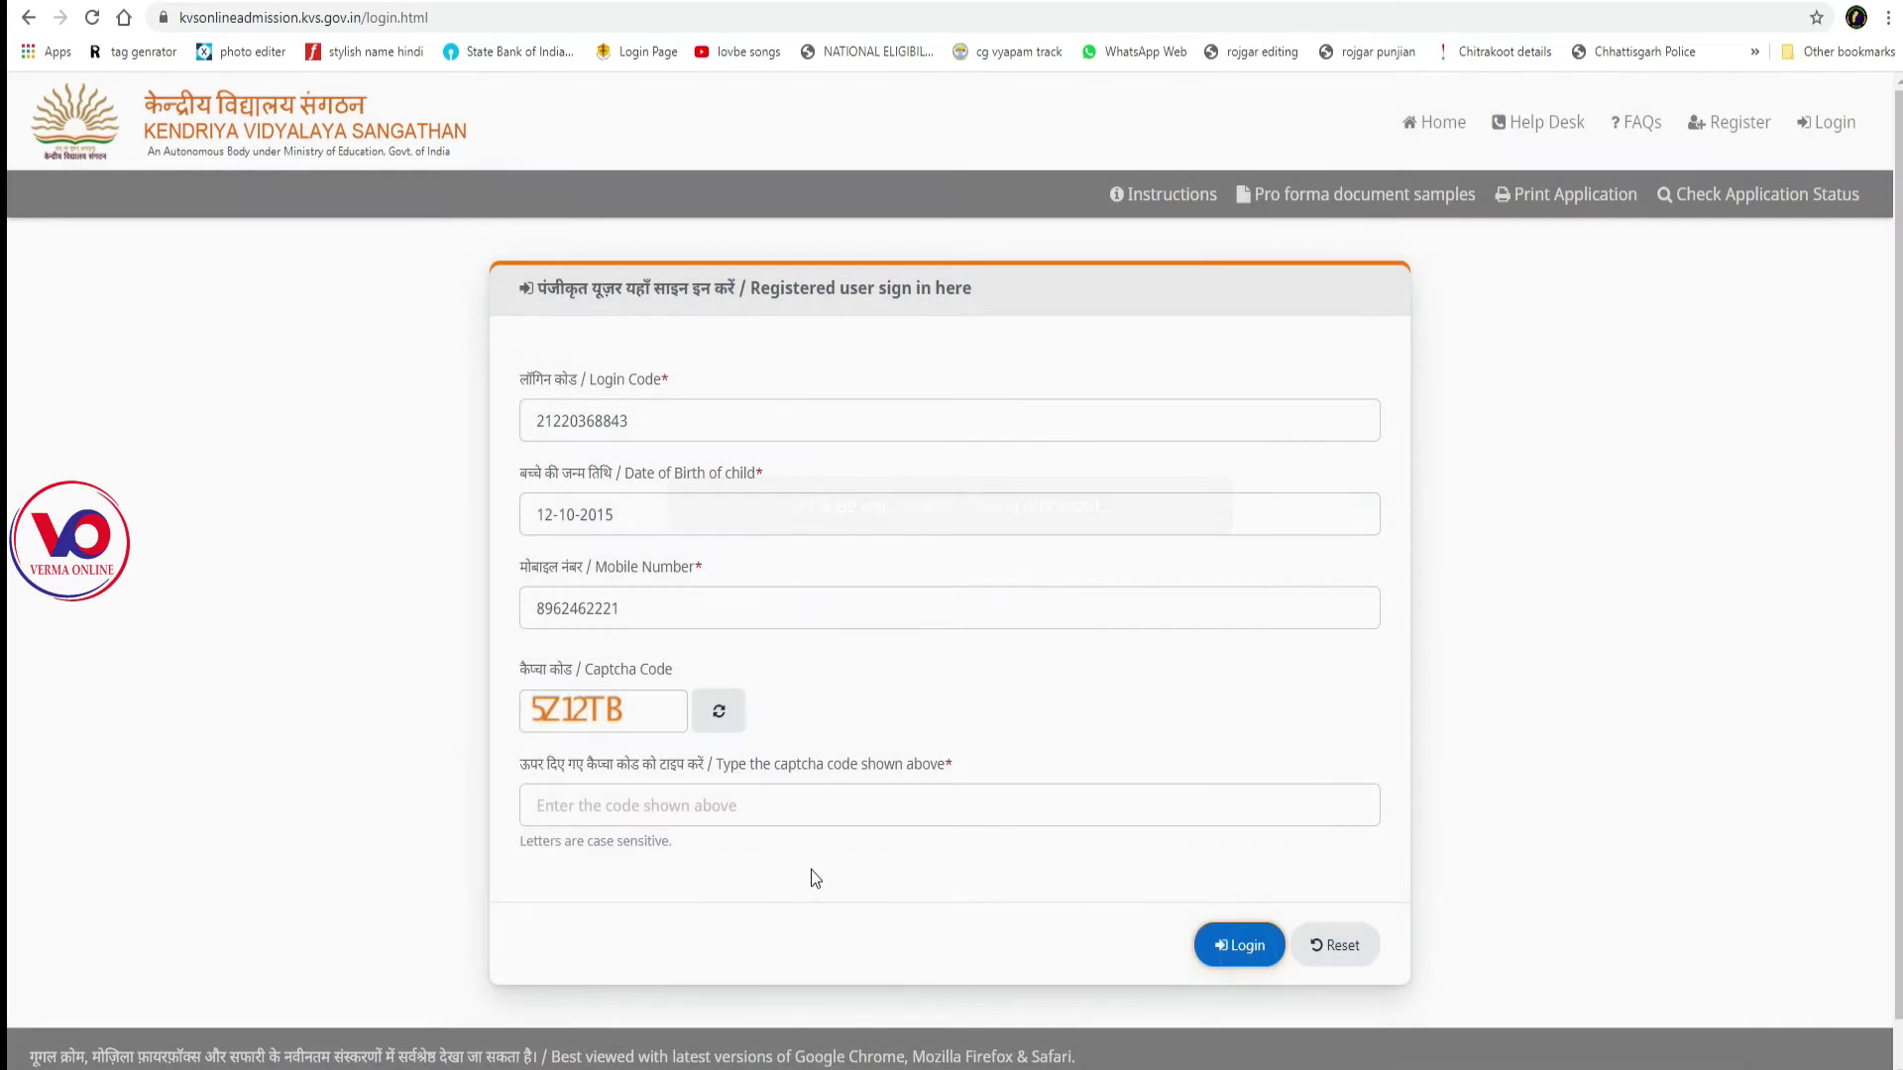
Set the child's gender to Male, not low income group, caste SC, and a blood group, then continue.
left_click(515, 755)
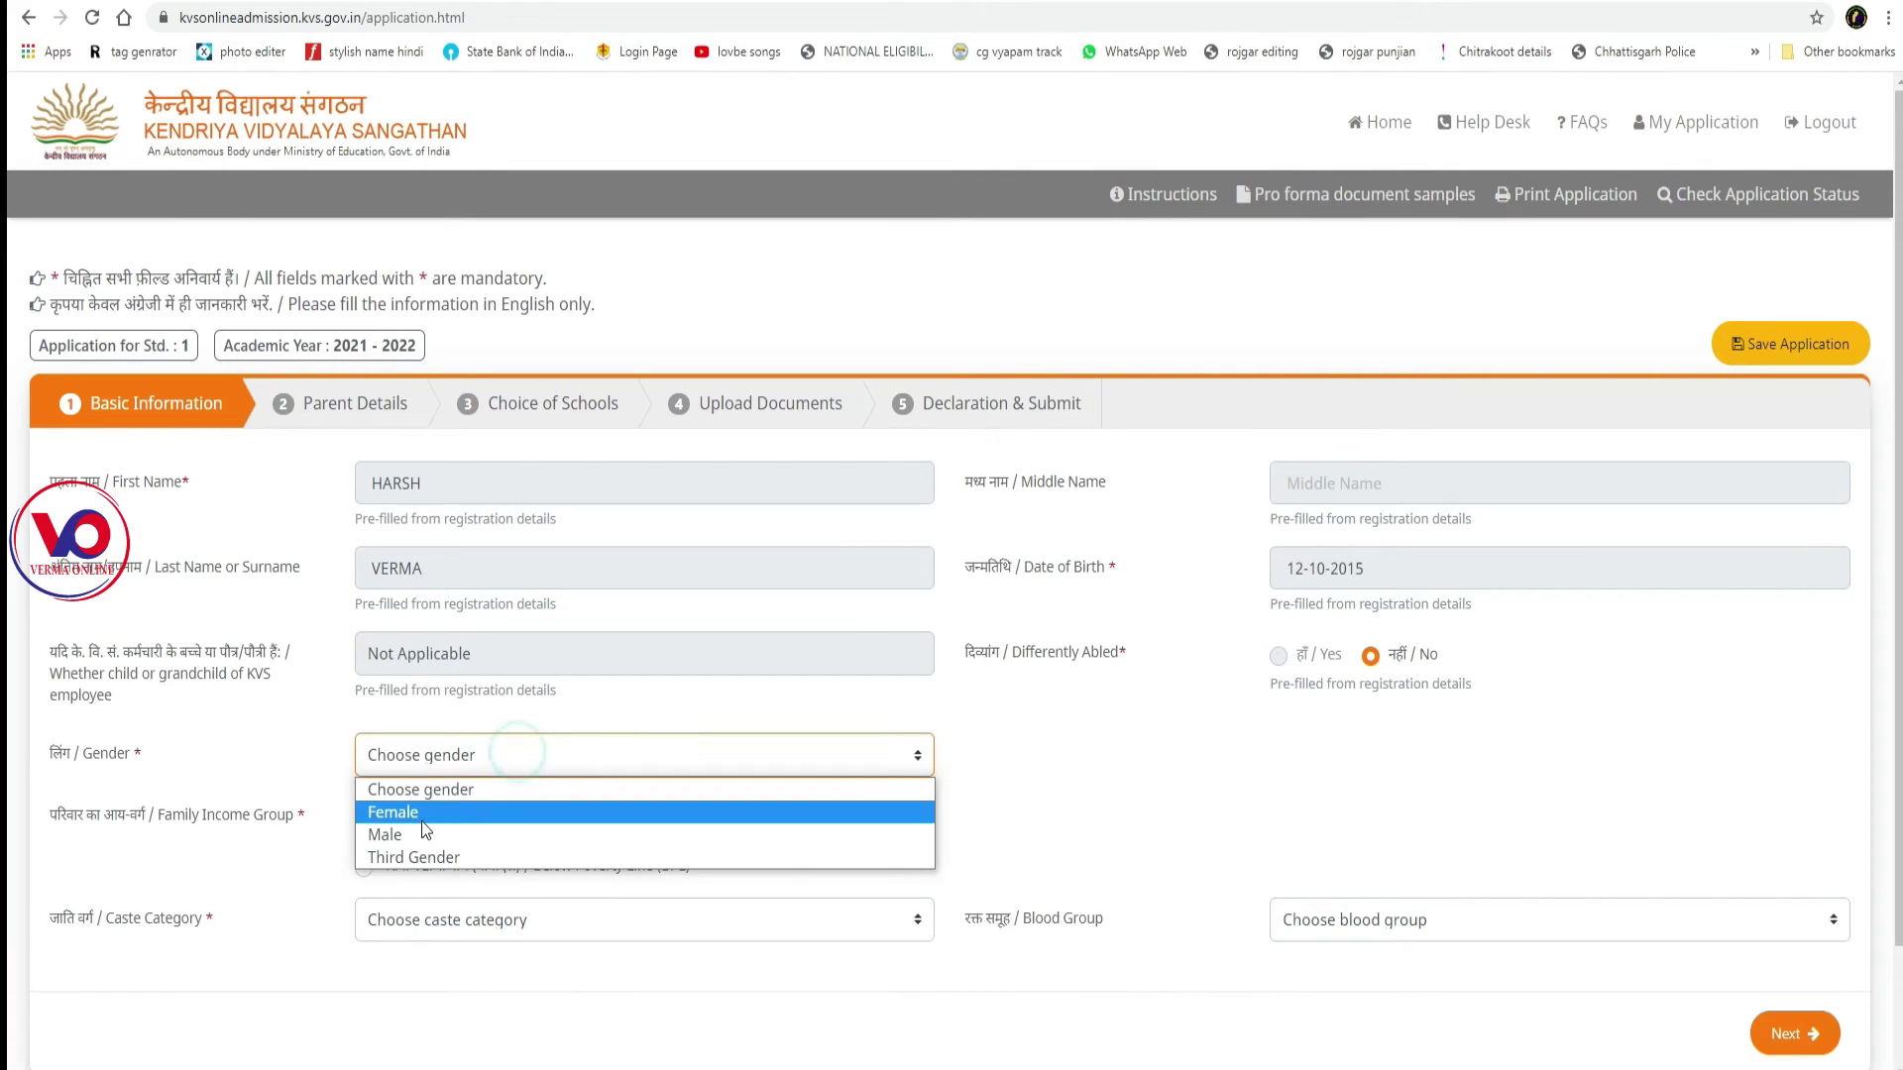
left_click(418, 834)
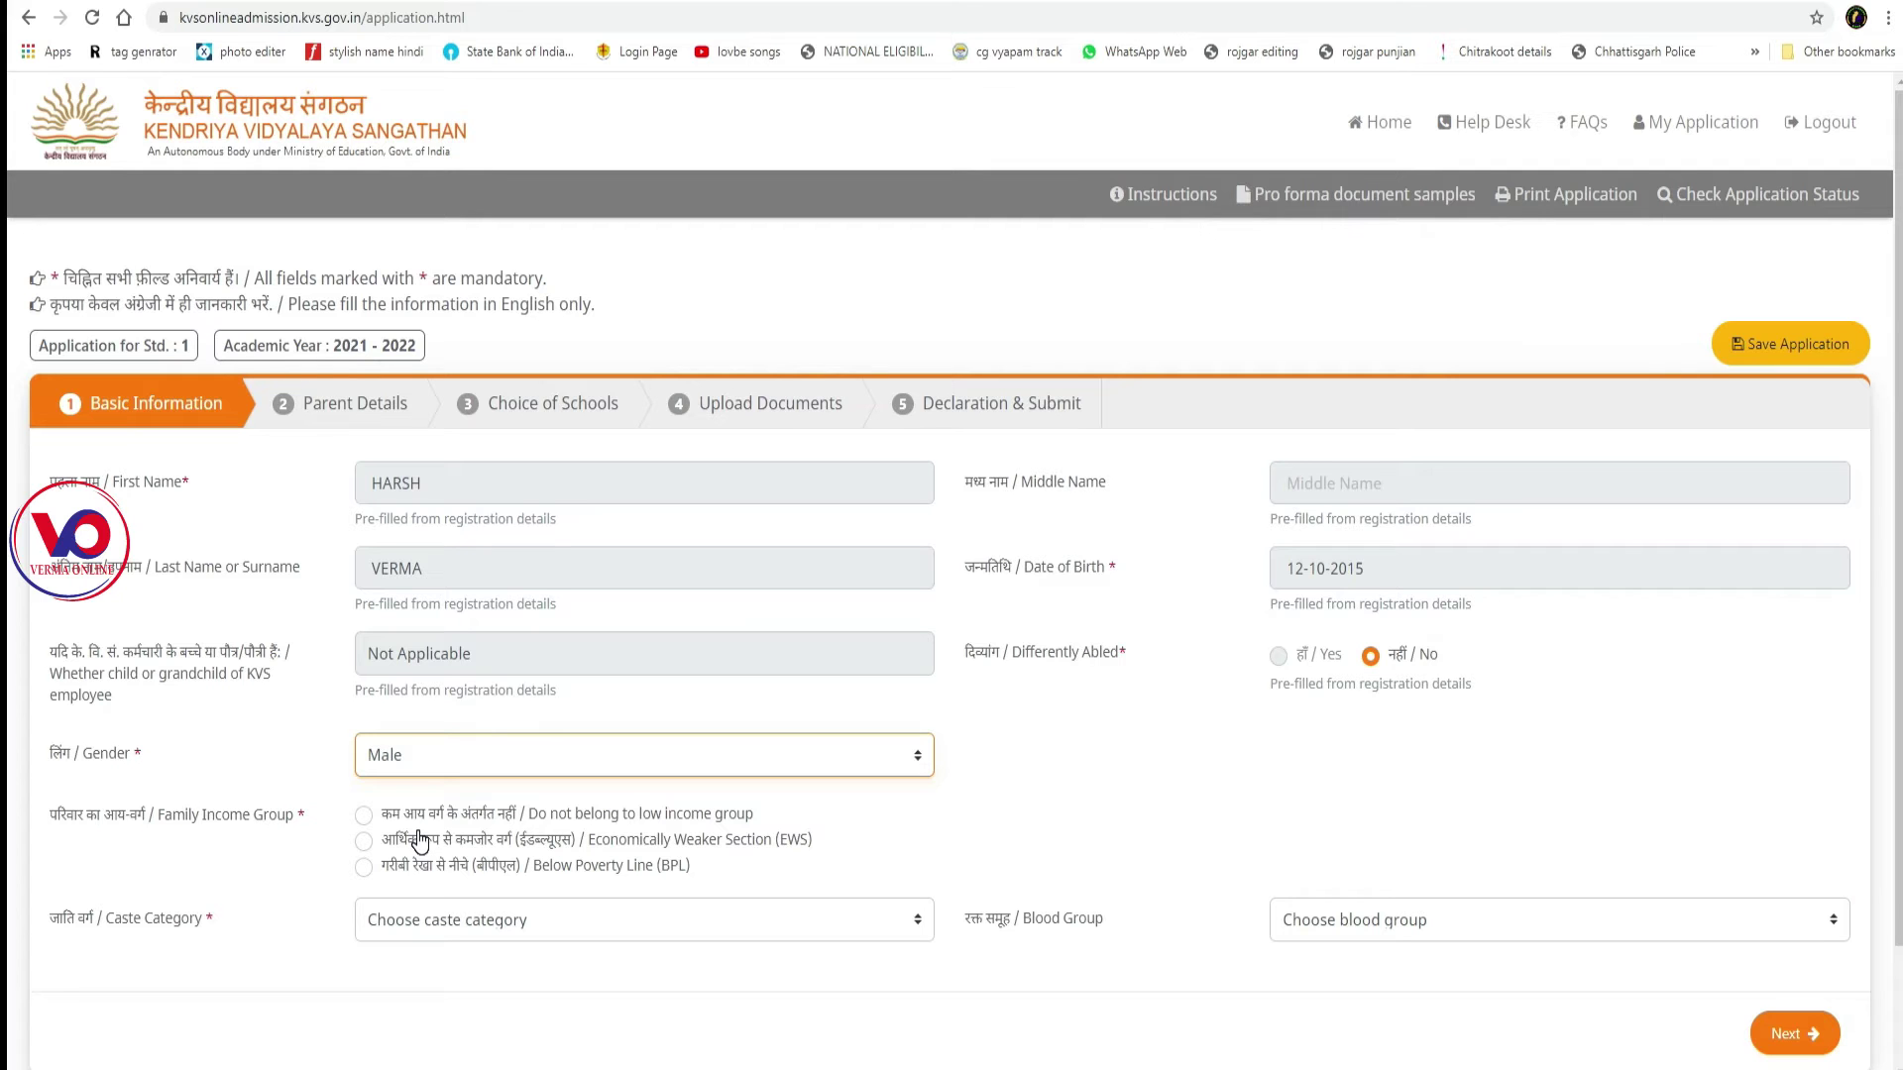
left_click(365, 816)
scroll(454, 851, "down", 1)
left_click(461, 785)
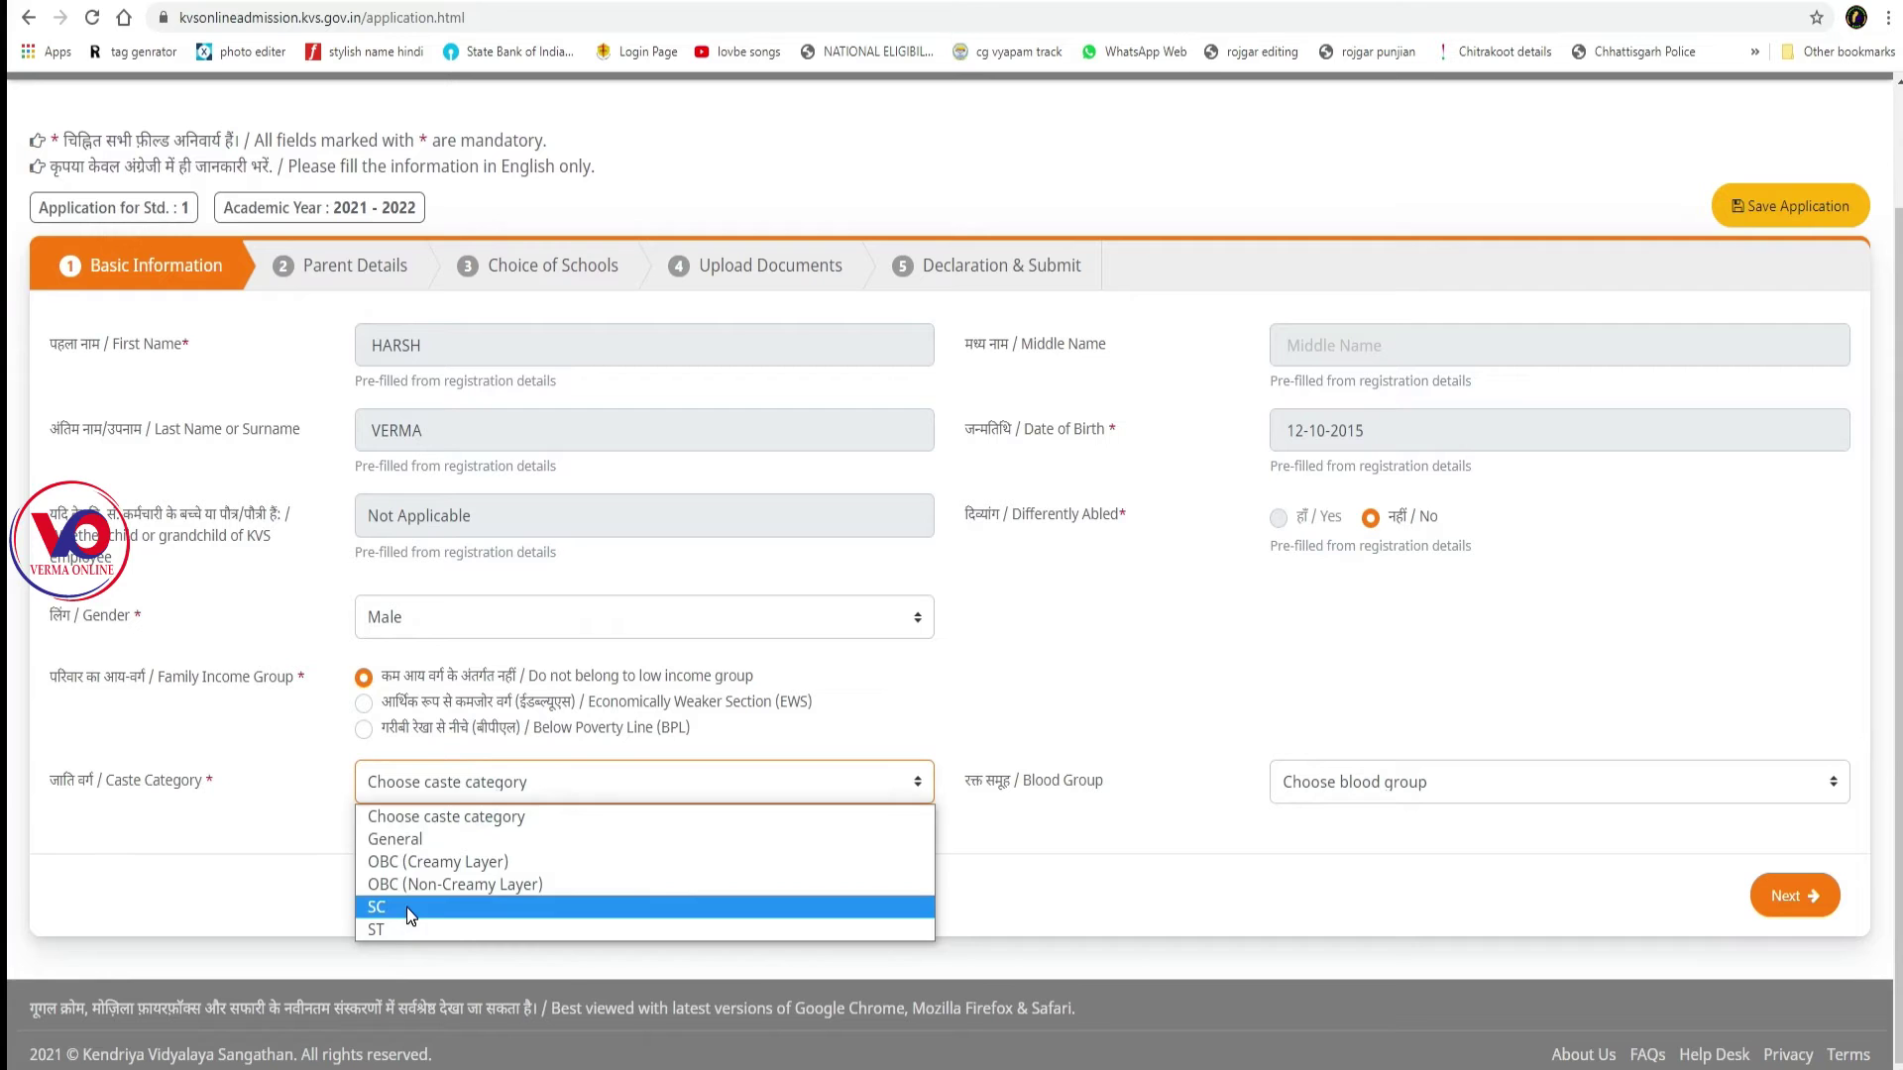
left_click(406, 907)
left_click(1403, 782)
left_click(1305, 887)
left_click(1792, 896)
Set parent titles Mr. and Mrs., enter both parents' full names, and set father's nationality to Indian.
left_click(1309, 318)
left_click(1319, 373)
left_click(547, 317)
left_click(404, 396)
left_click(424, 378)
type("fgsdf")
left_click(1336, 375)
type("sdfsdf")
left_click(1383, 446)
left_click(1308, 497)
Set the father's country to India and state to Dadra and Nagar Haveli, autofilling city and phone numbers.
left_click(1350, 601)
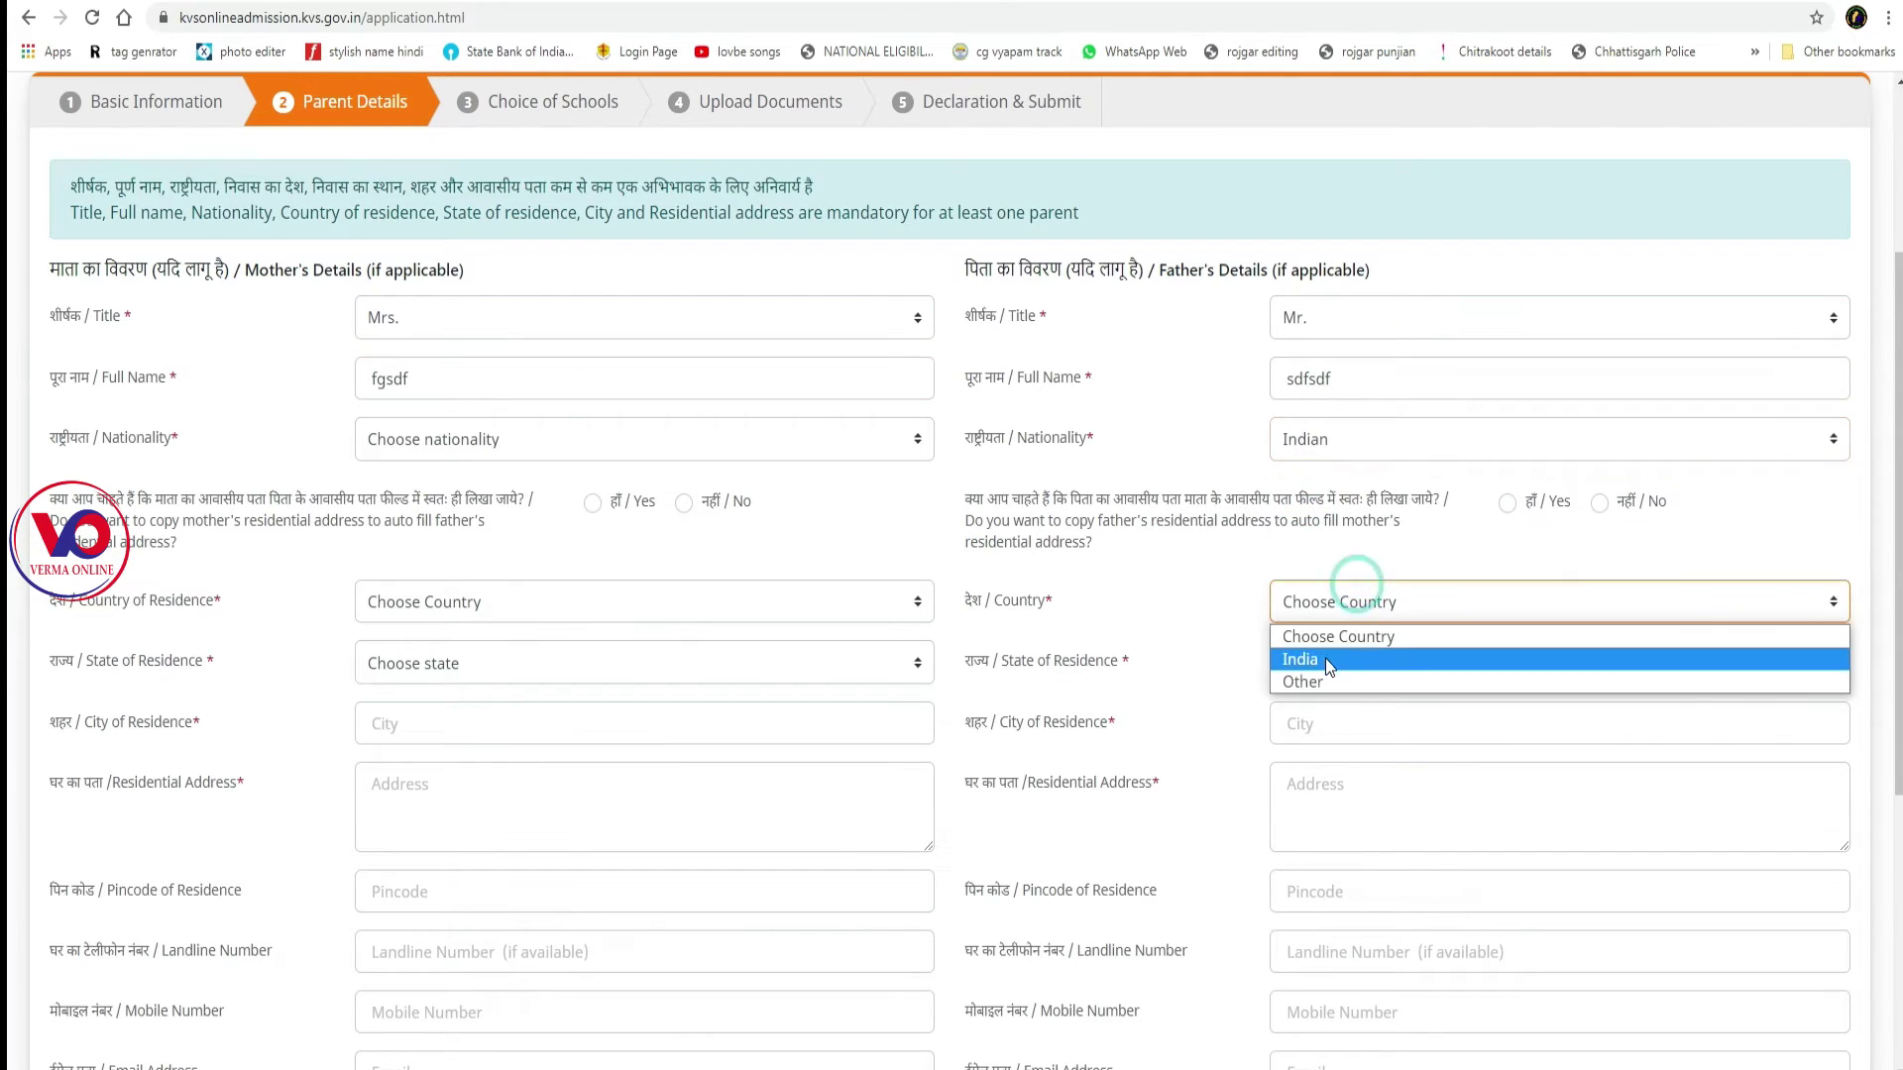
left_click(1326, 656)
left_click(1324, 662)
left_click(1366, 378)
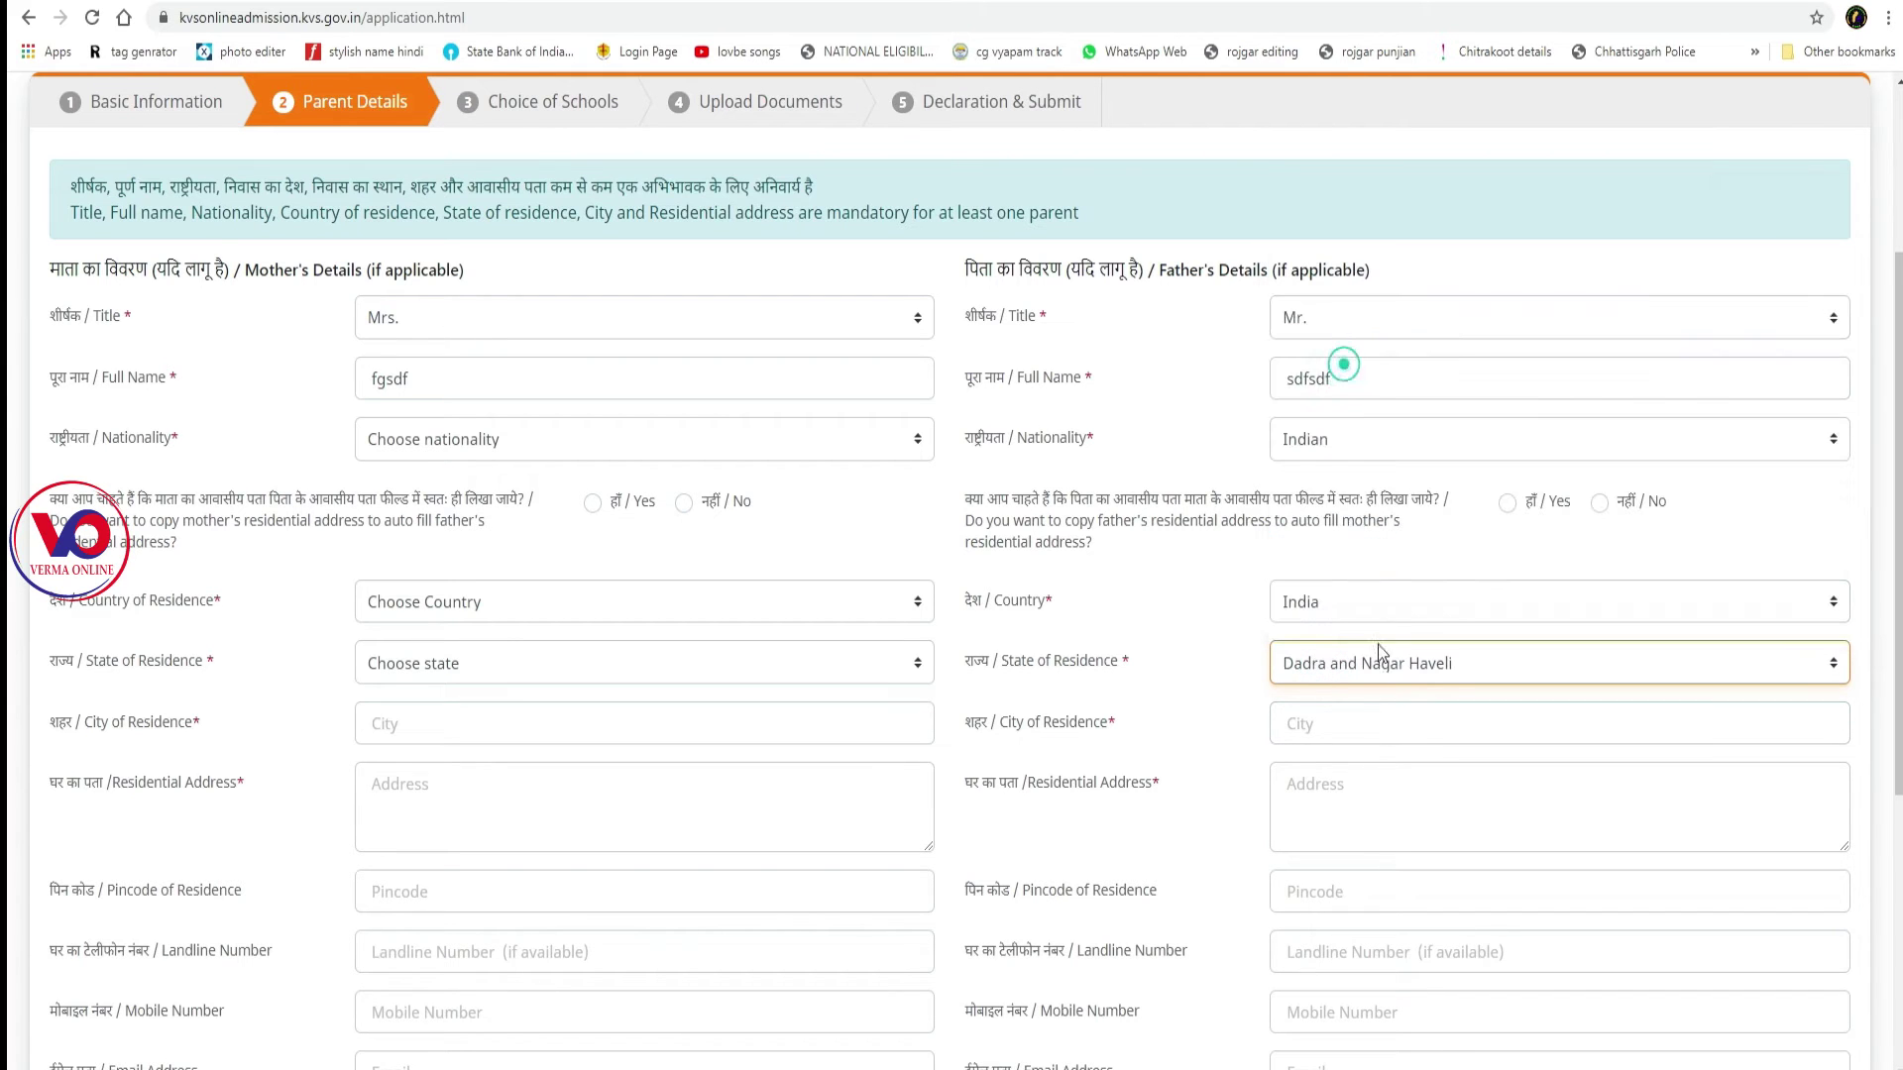
left_click(1325, 721)
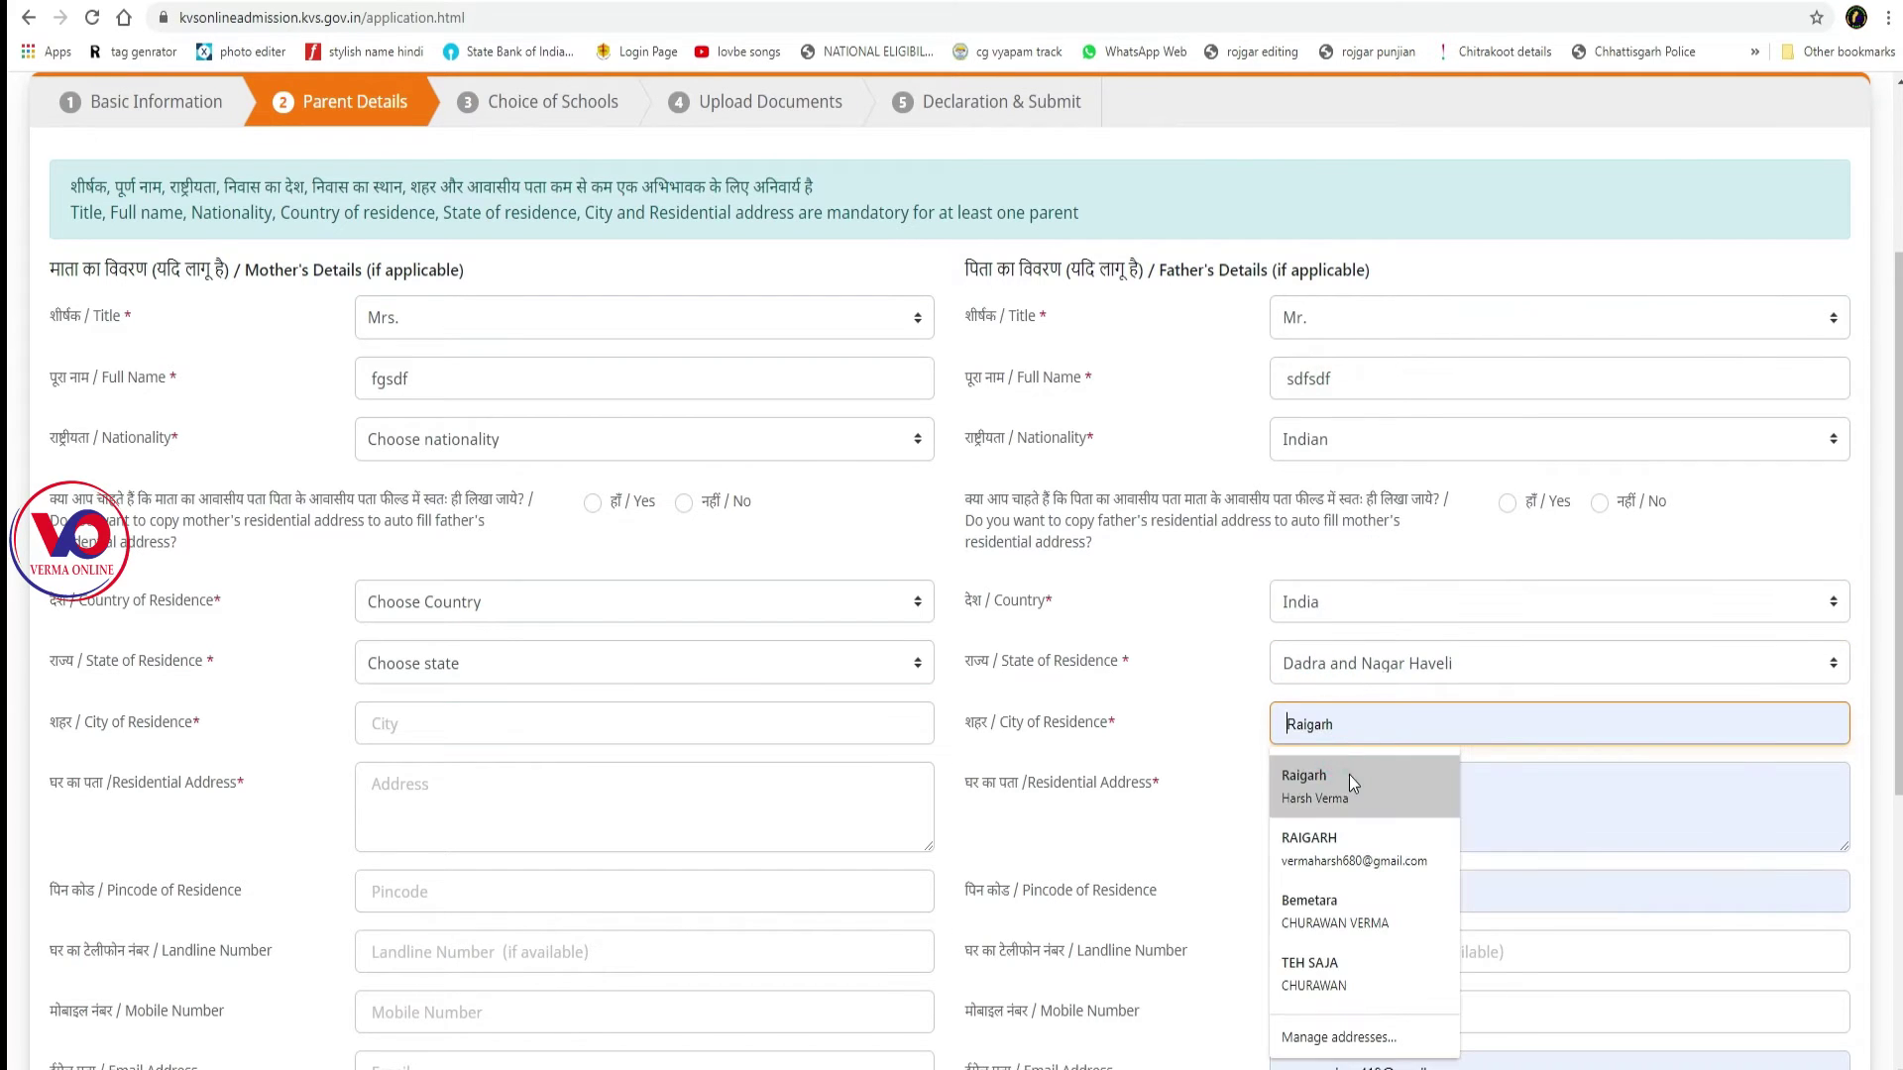
left_click(1347, 775)
scroll(1489, 864, "down", 3)
left_click(1342, 684)
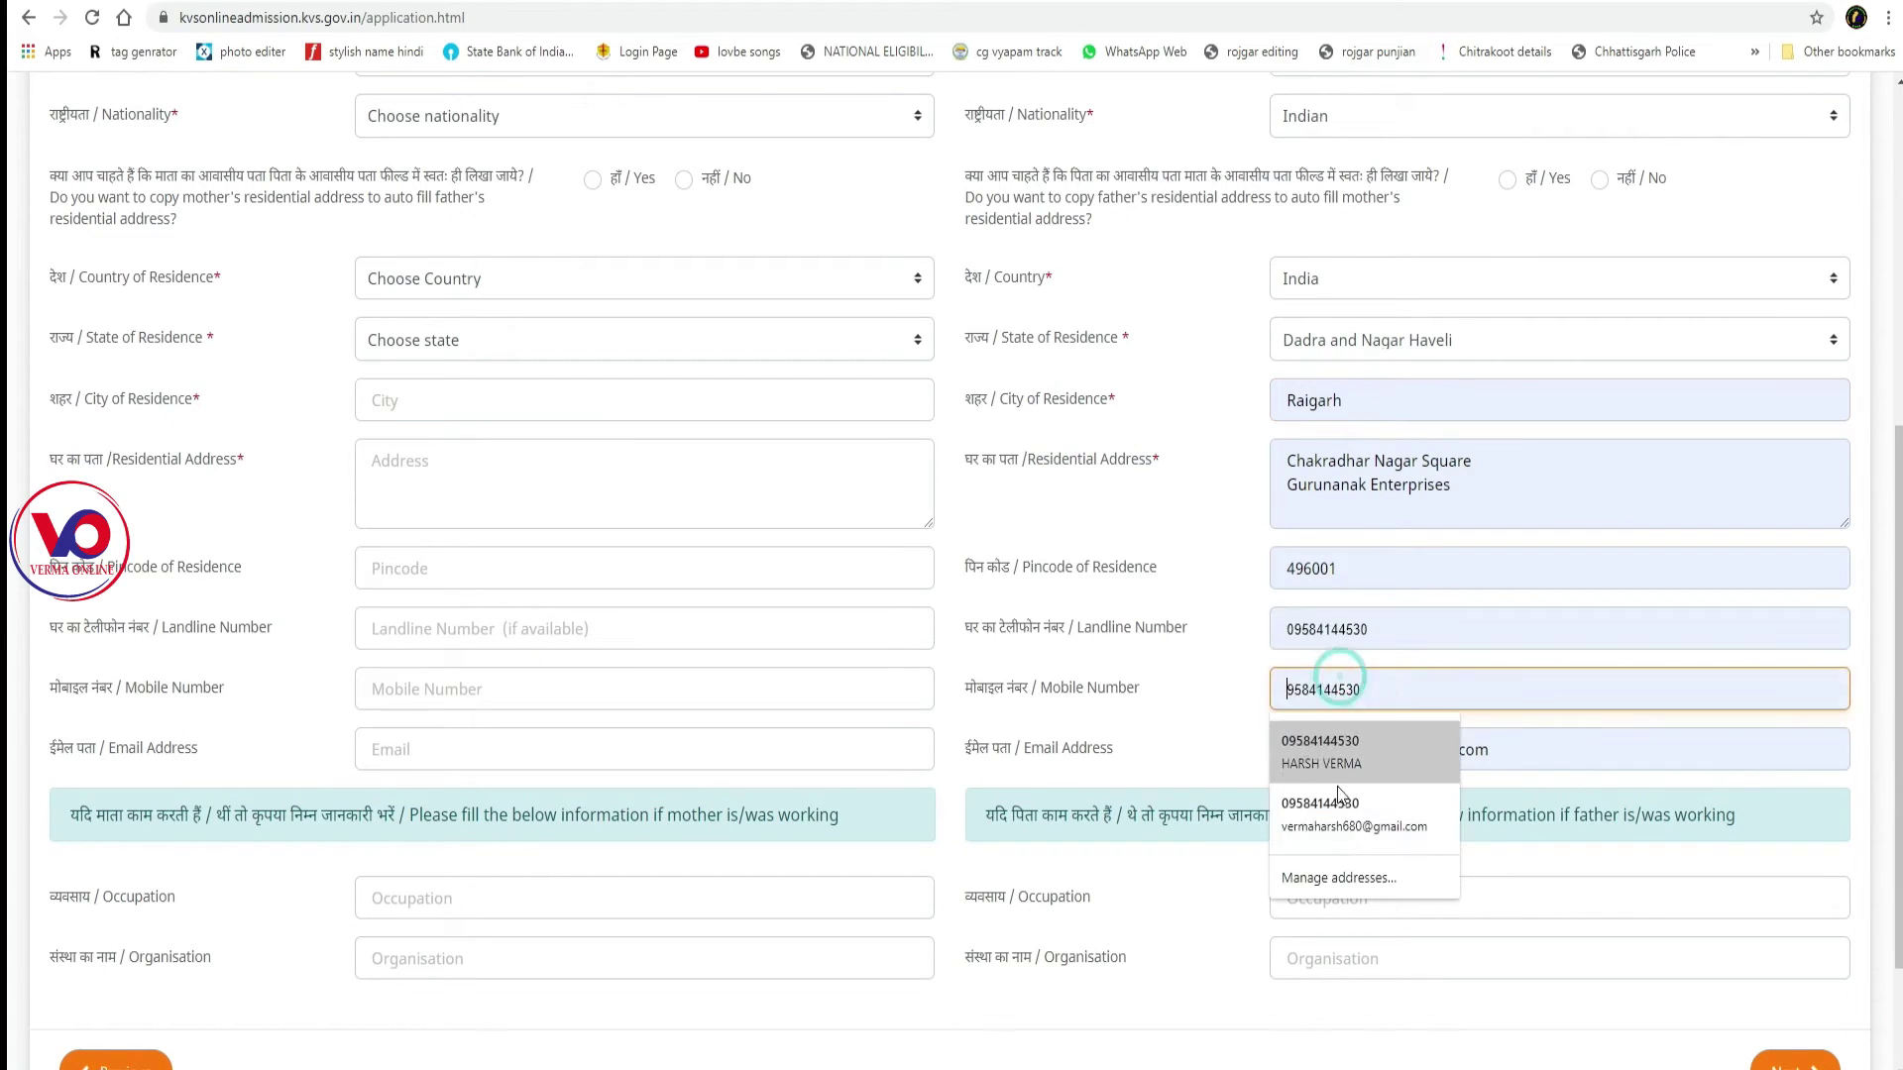
left_click(1364, 801)
scroll(1407, 793, "down", 1)
scroll(1412, 793, "up", 6)
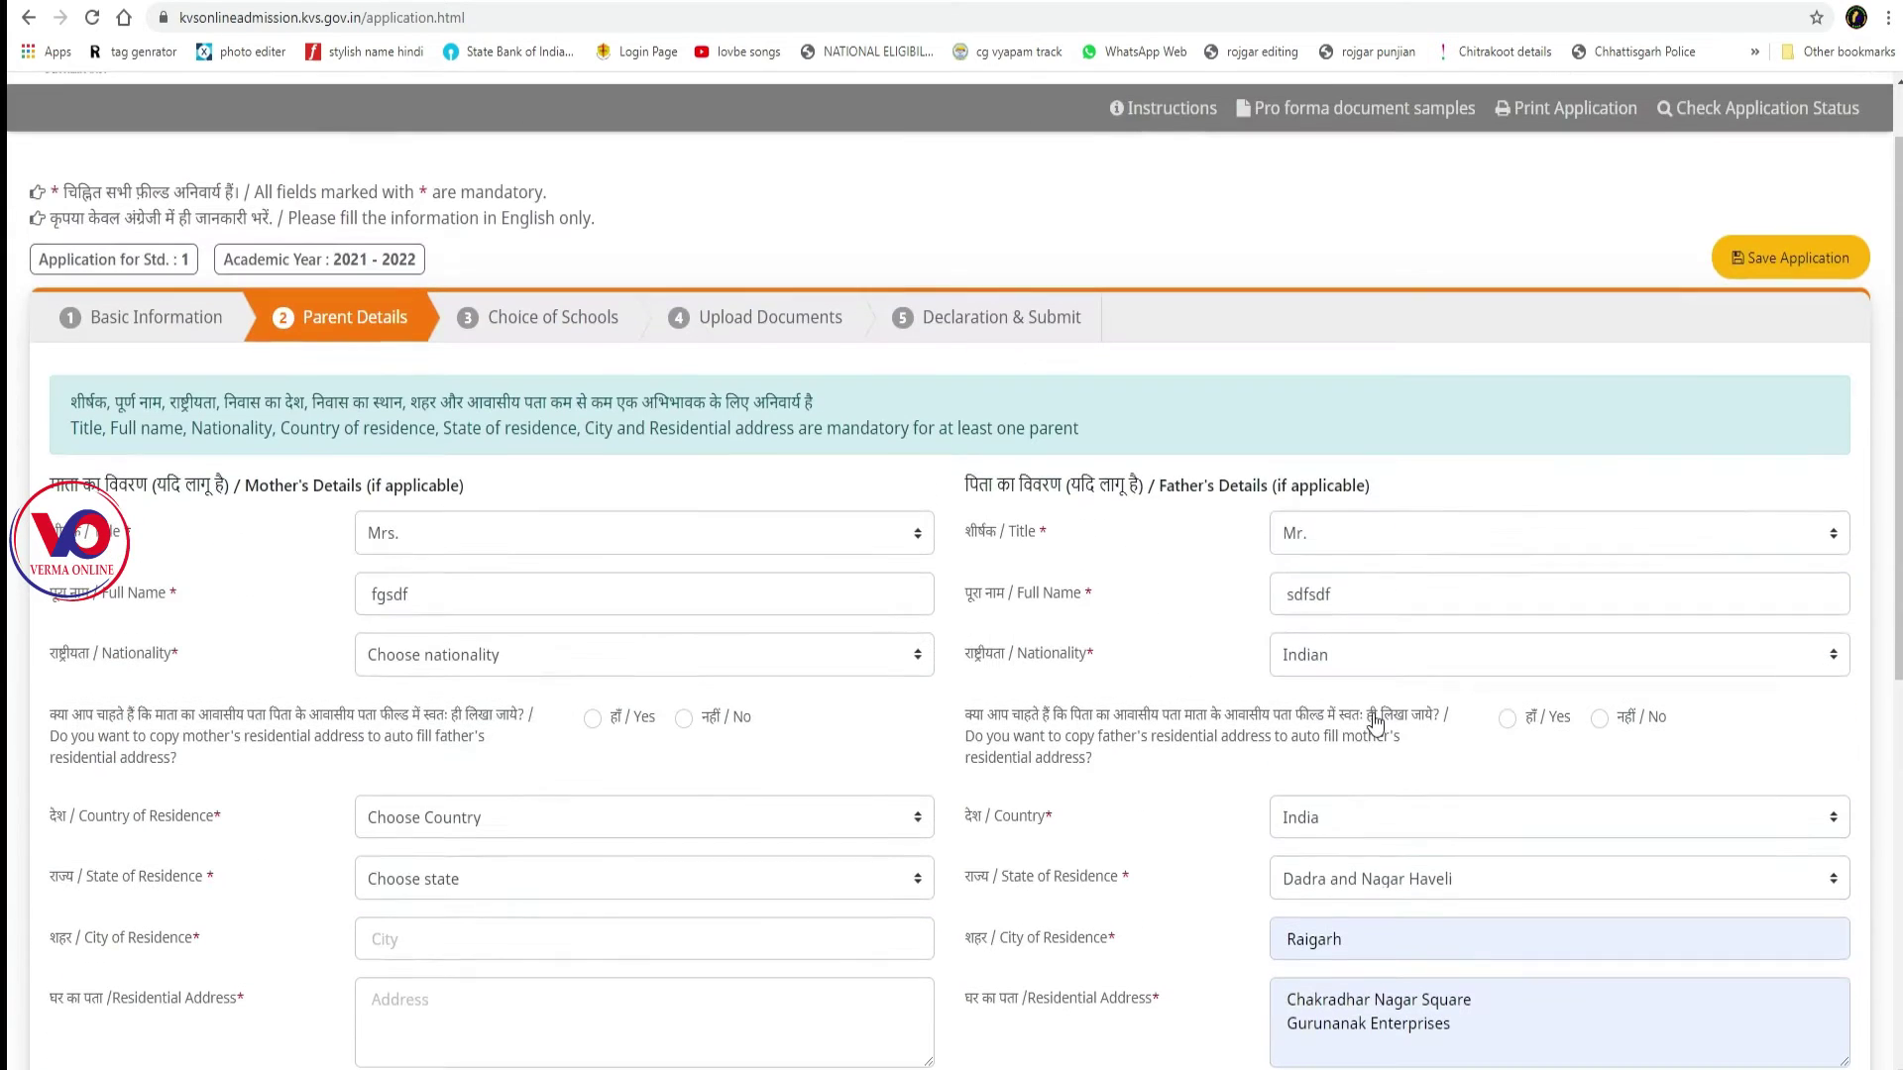
Copy the father's address into the mother's section and continue to Choice of Schools.
left_click(1519, 718)
left_click(1507, 720)
scroll(1508, 729, "down", 7)
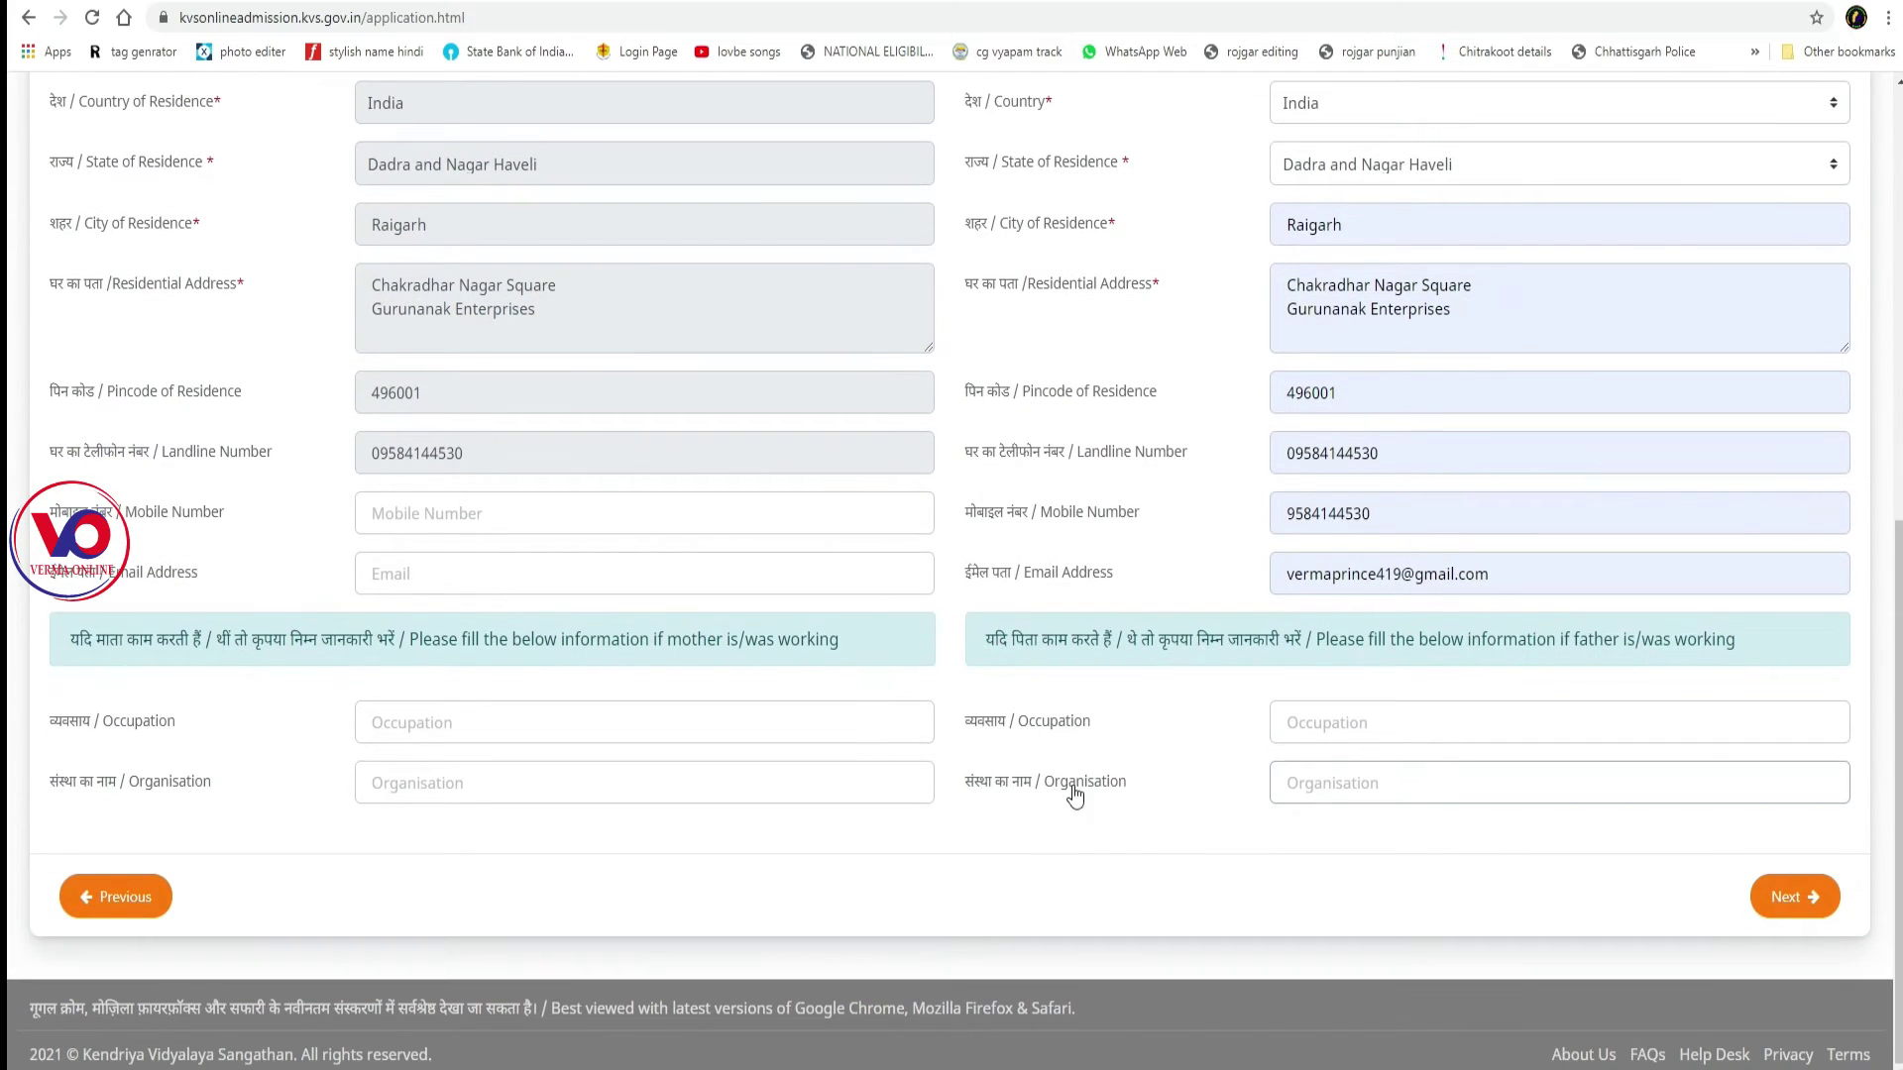
scroll(523, 317, "up", 2)
scroll(1591, 585, "up", 2)
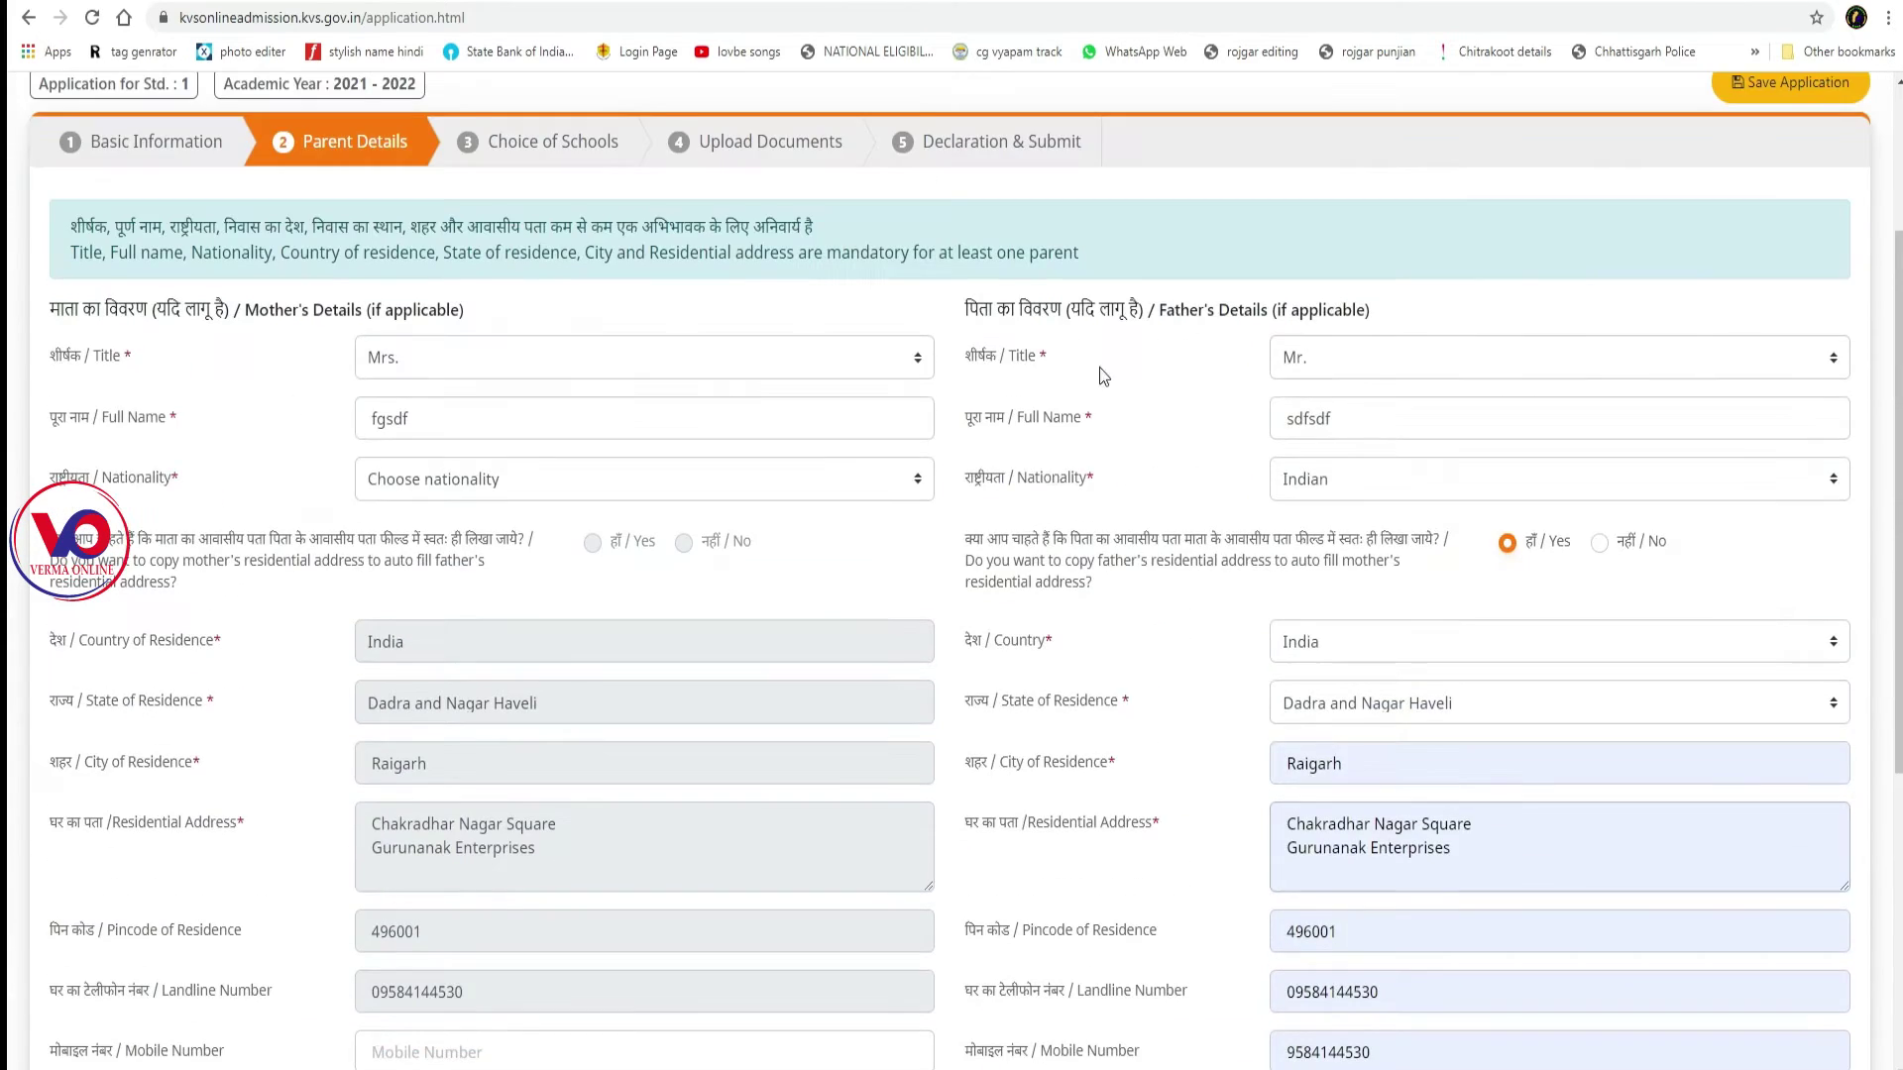
scroll(1278, 629, "down", 6)
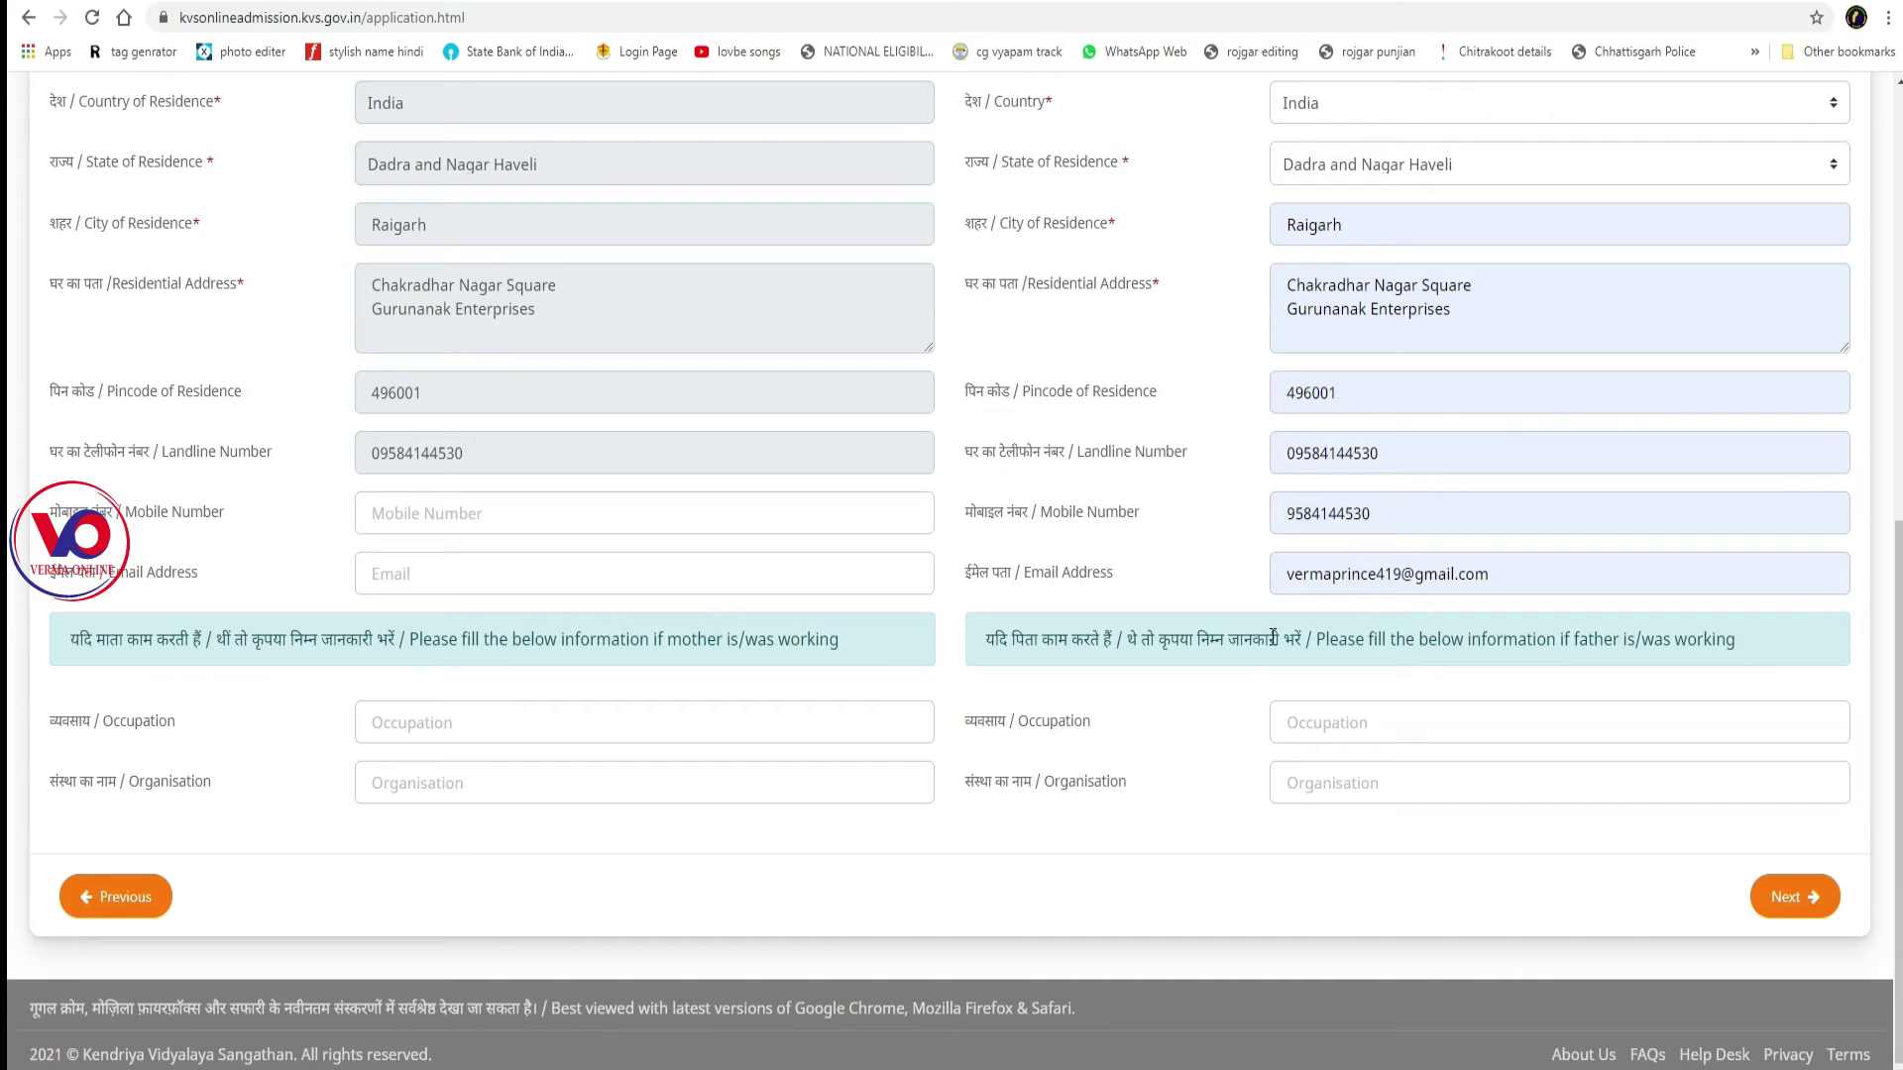
scroll(747, 297, "up", 7)
scroll(1776, 883, "down", 7)
left_click(1798, 922)
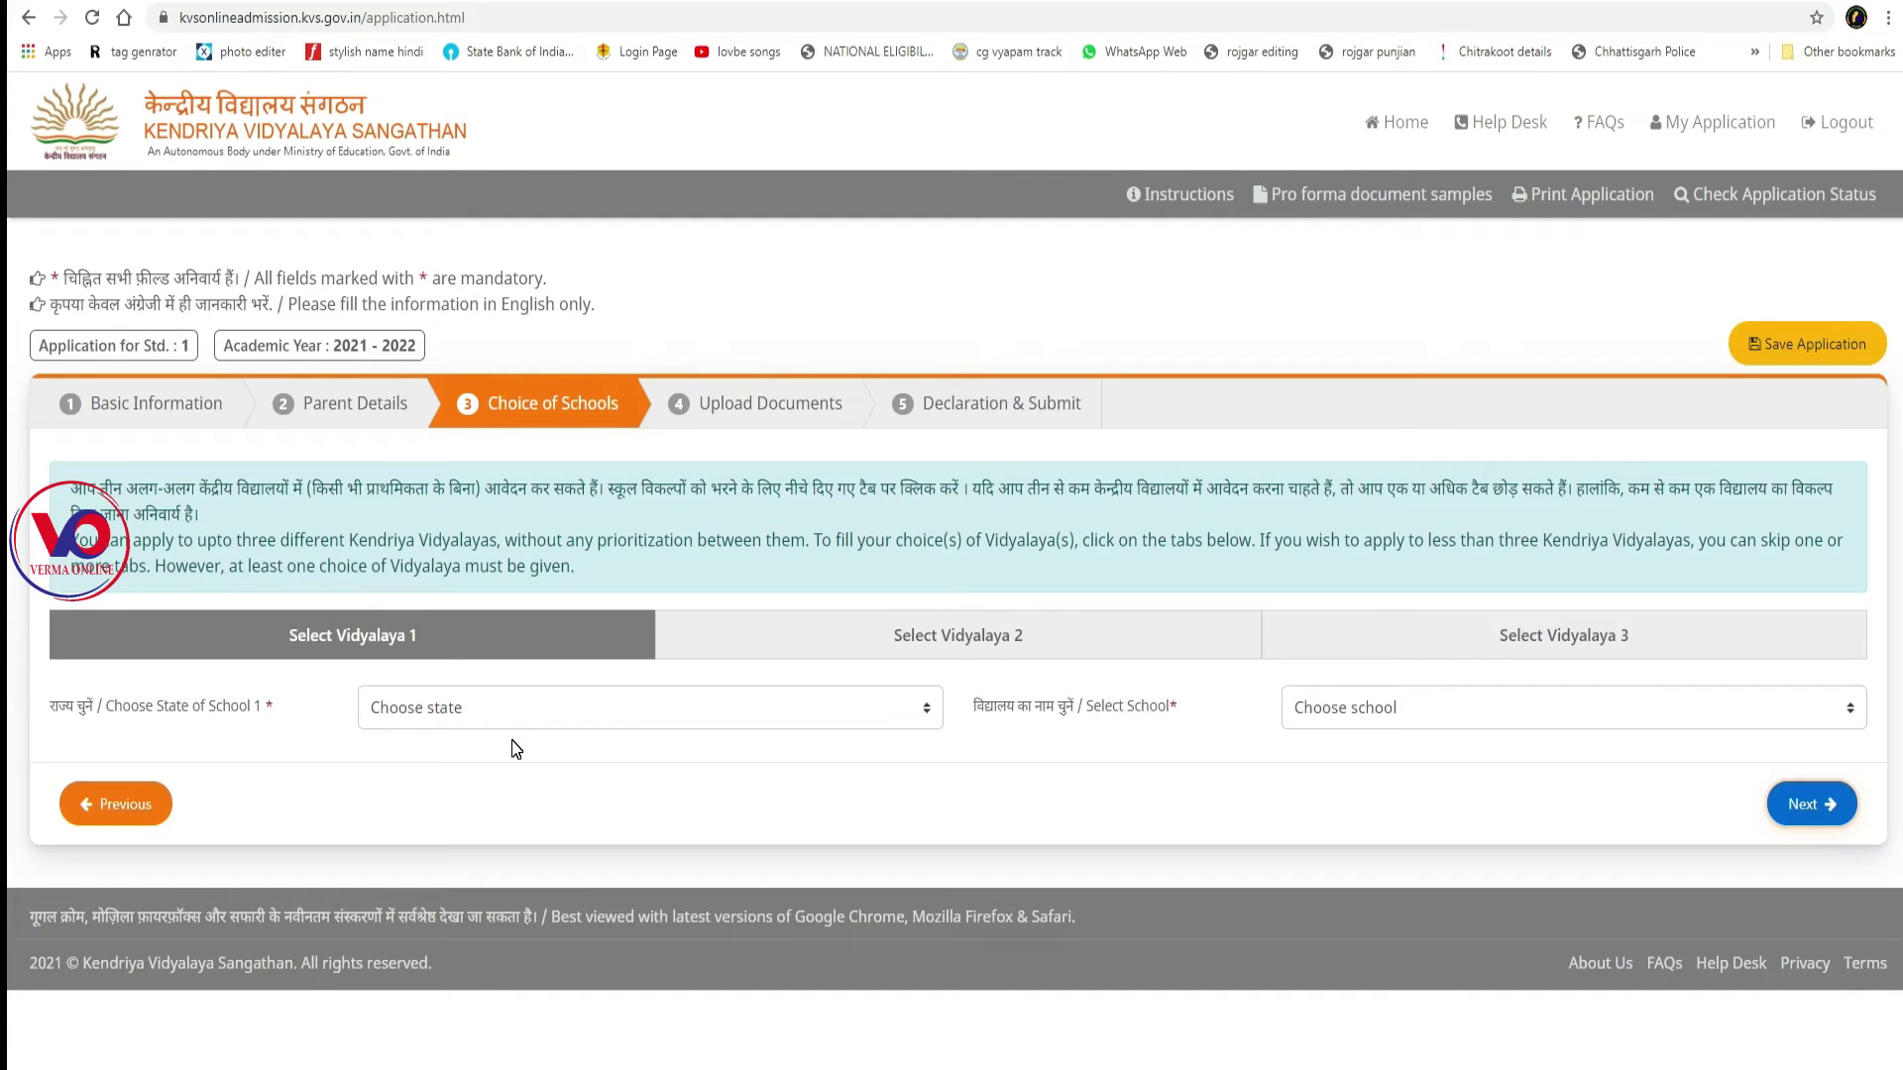
Pick Chhattisgarh and KV KORBA NO.II (NTPC) as the first school choice.
left_click_drag(70, 488, 1016, 486)
left_click(628, 495)
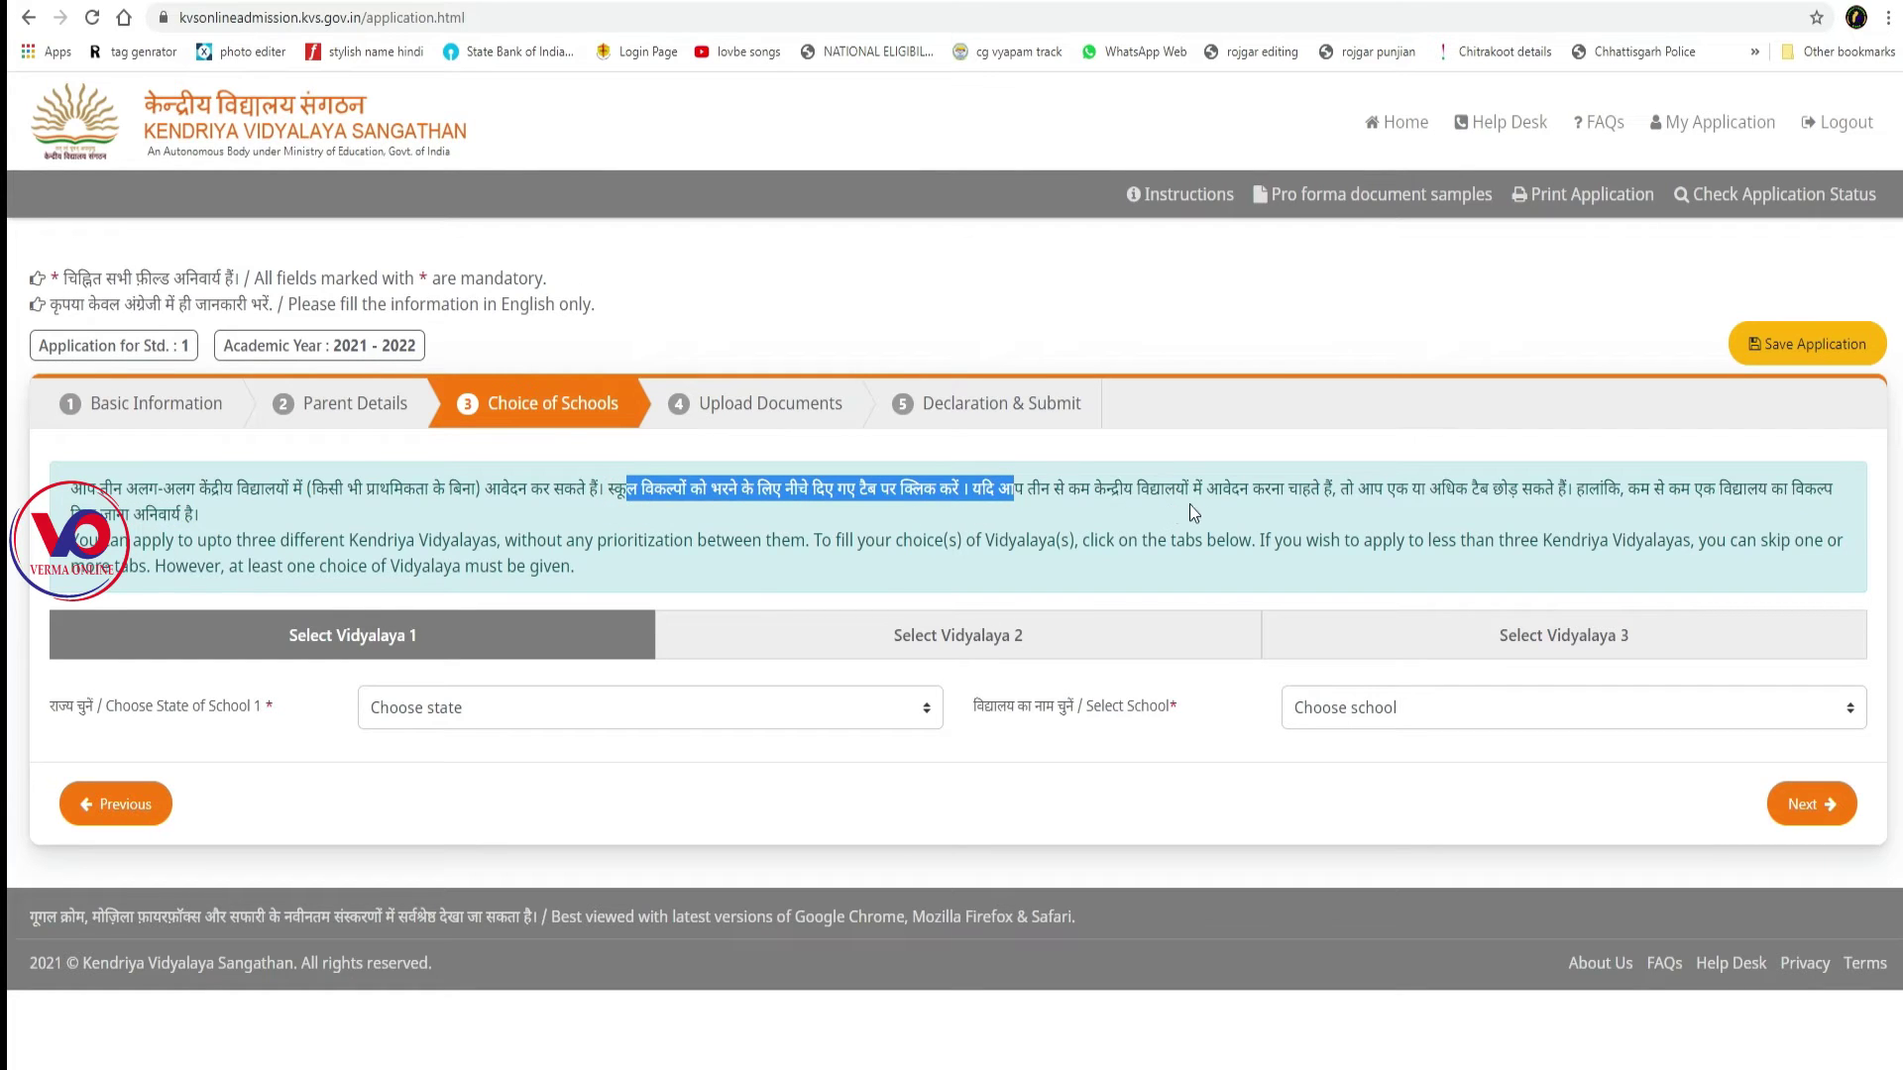
left_click_drag(1173, 492, 1834, 488)
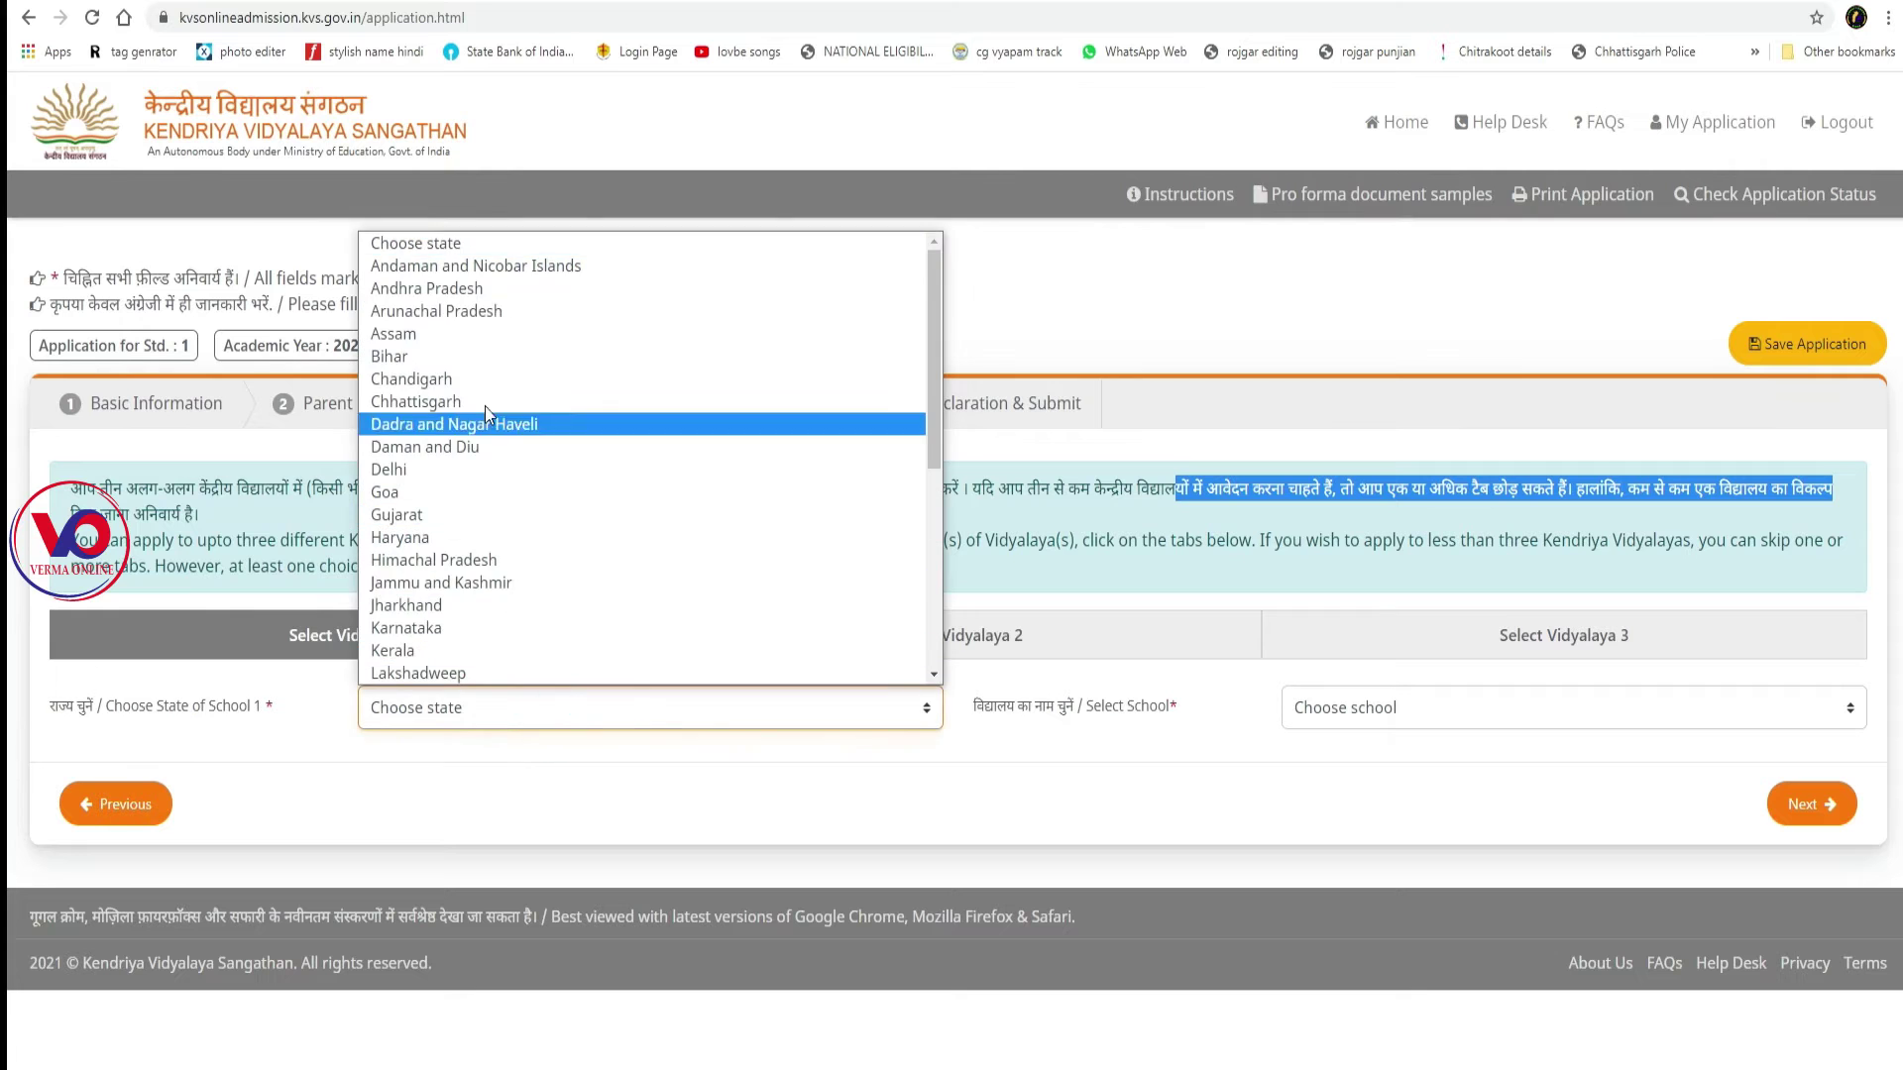
left_click(486, 404)
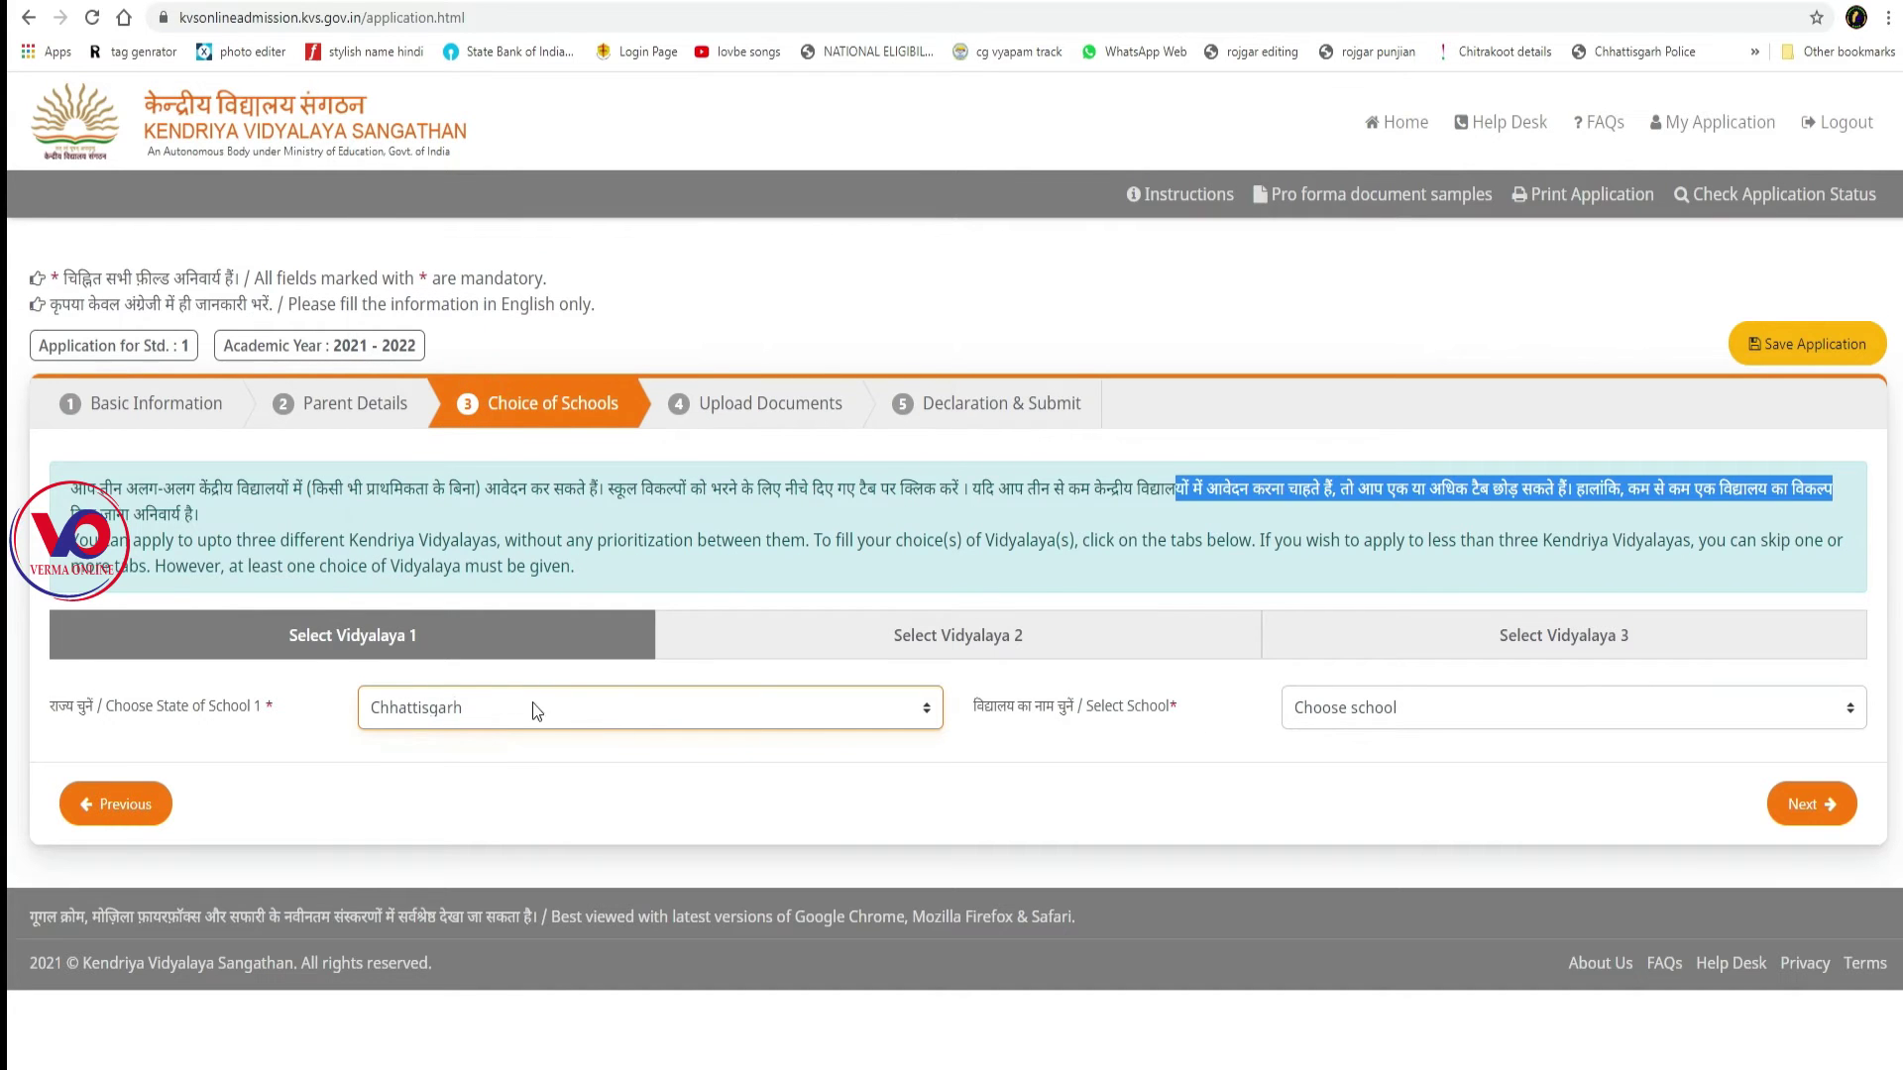
left_click(1414, 708)
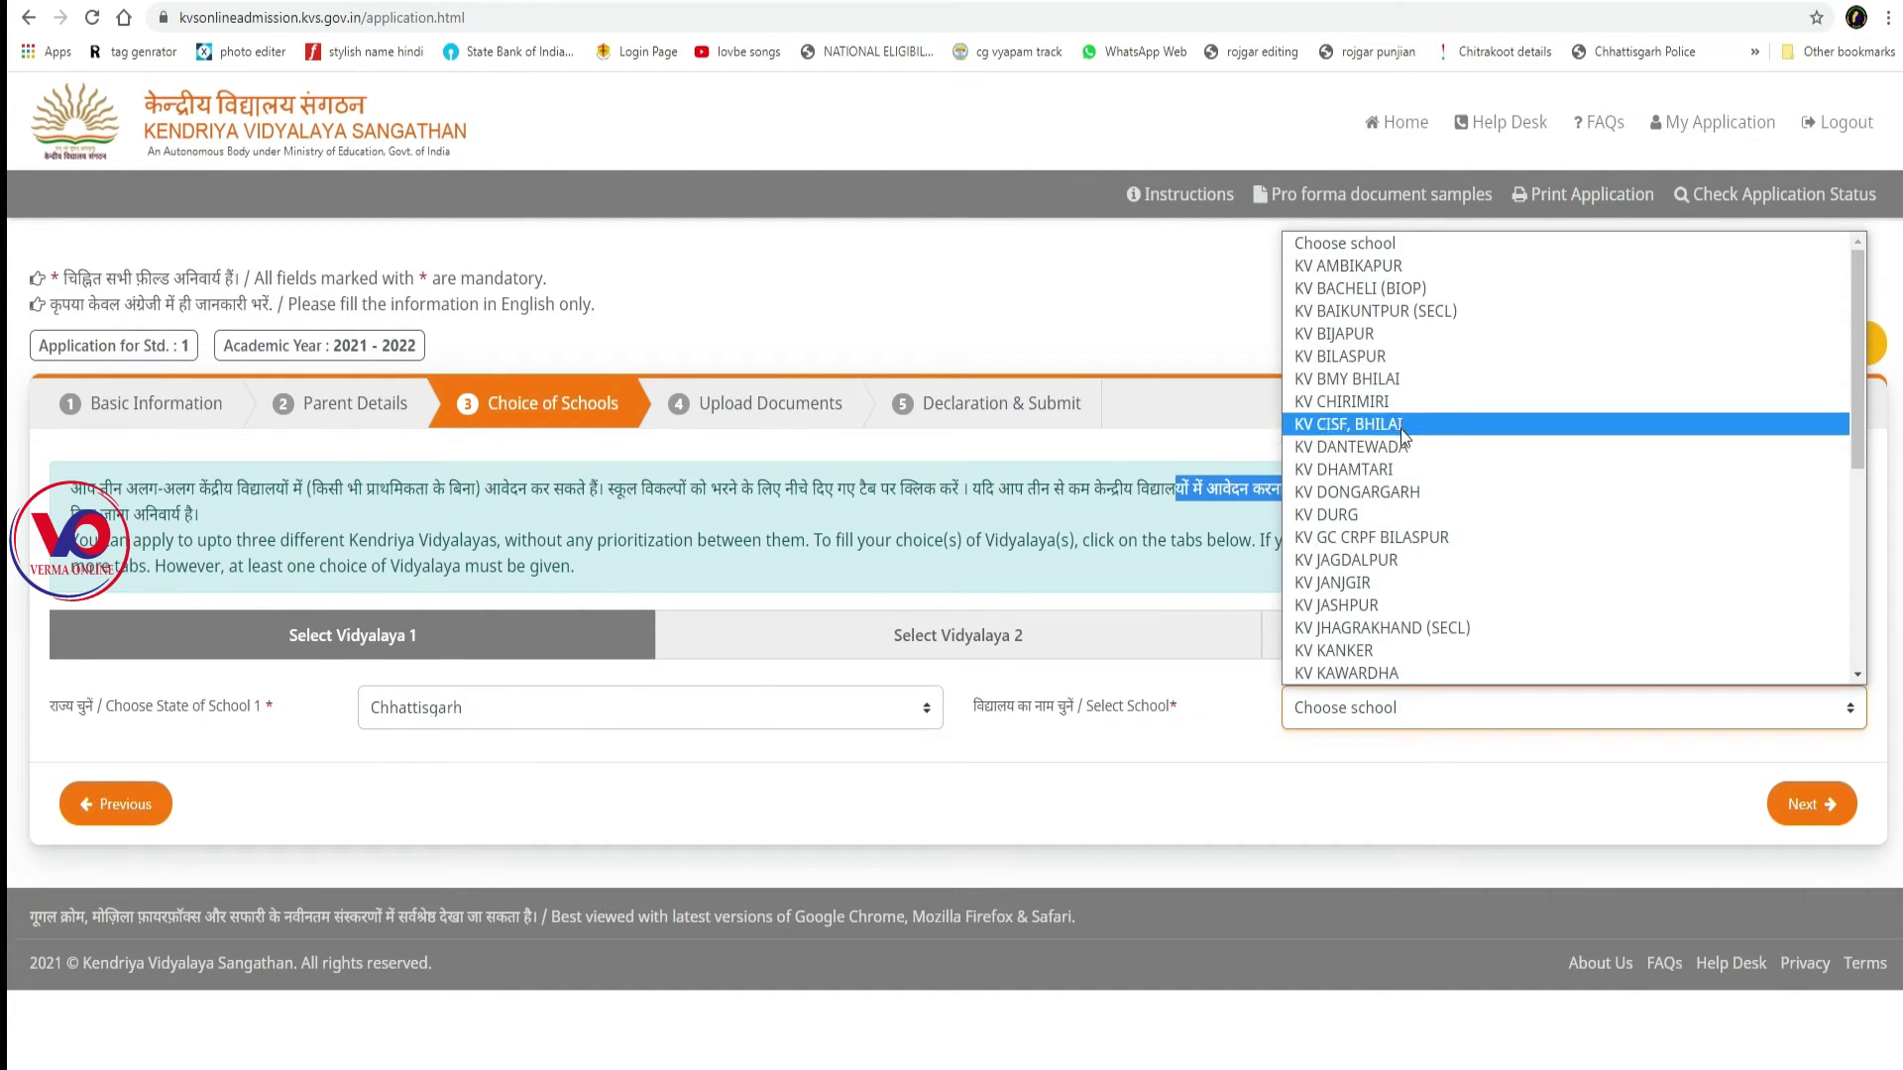
scroll(1353, 510, "down", 2)
left_click(1455, 549)
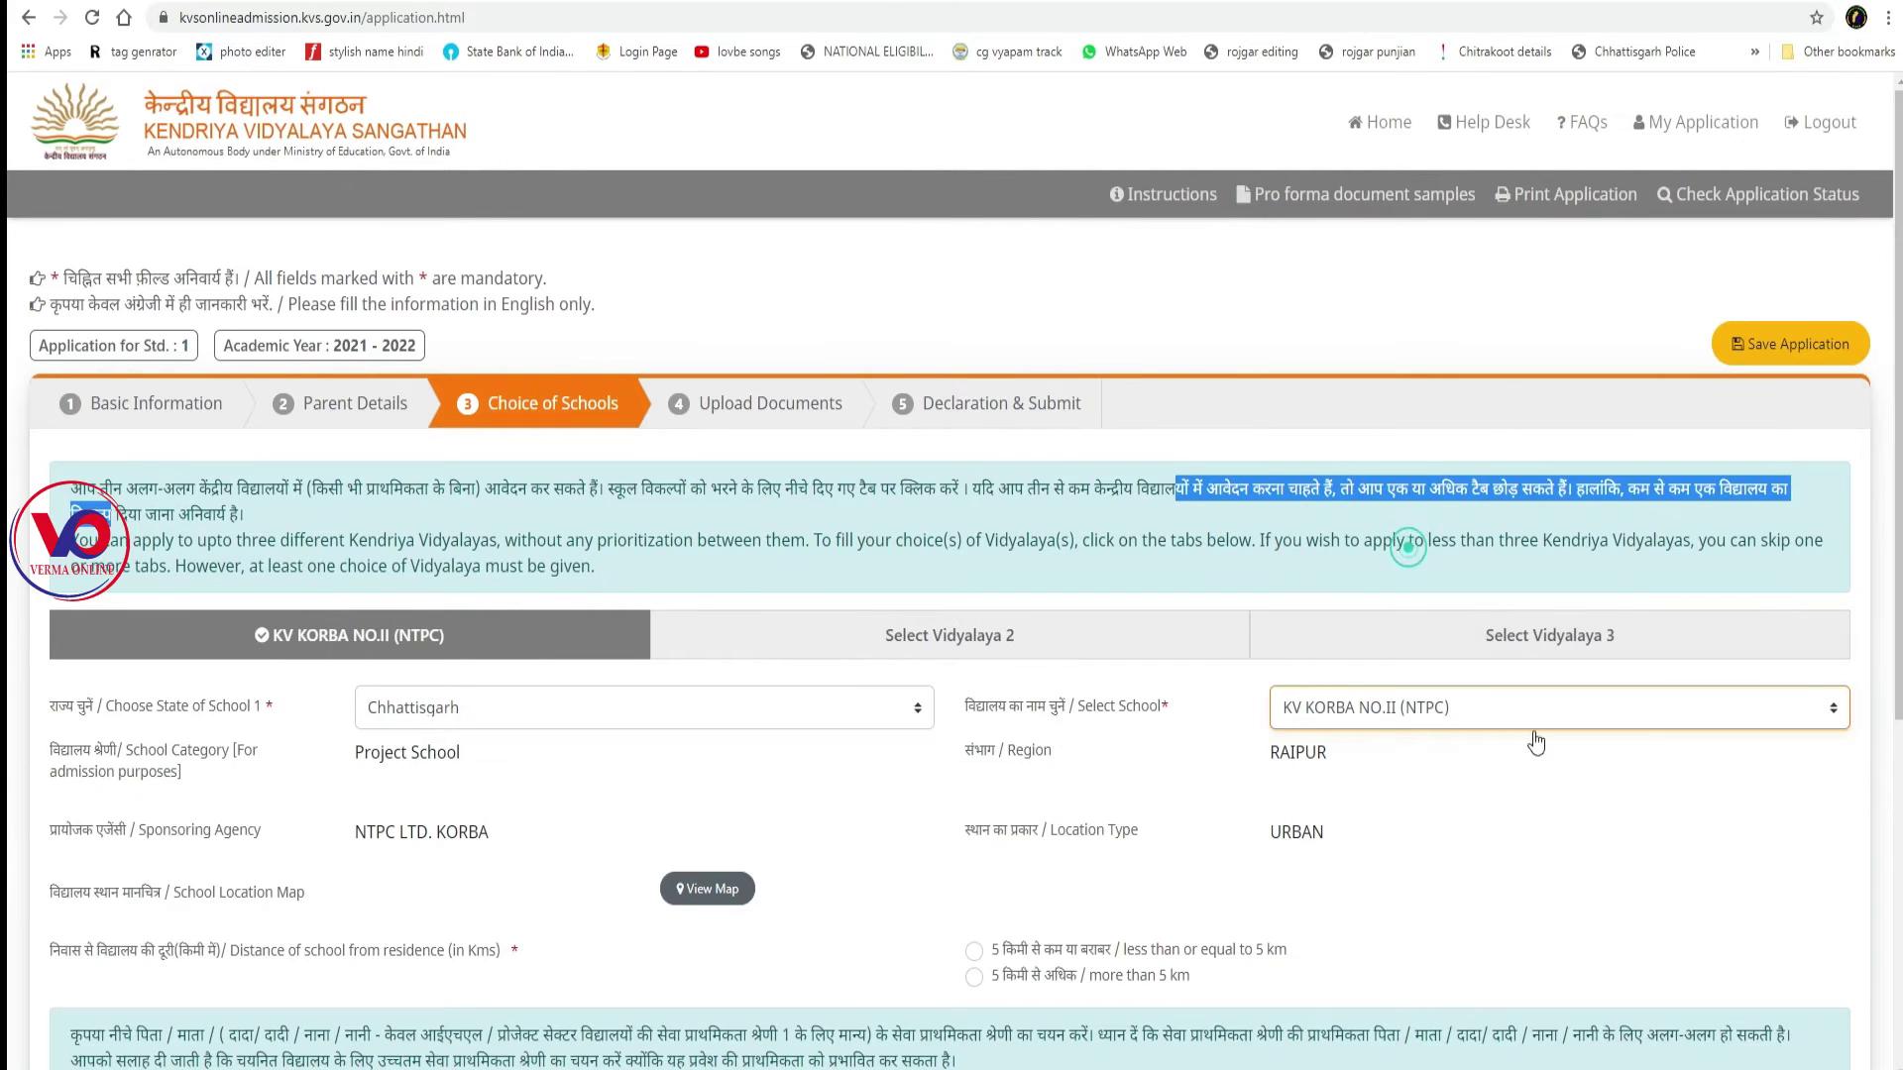
Mark it within 5 km, set priority parent Not Applicable and service category 5, then save.
scroll(1430, 734, "down", 3)
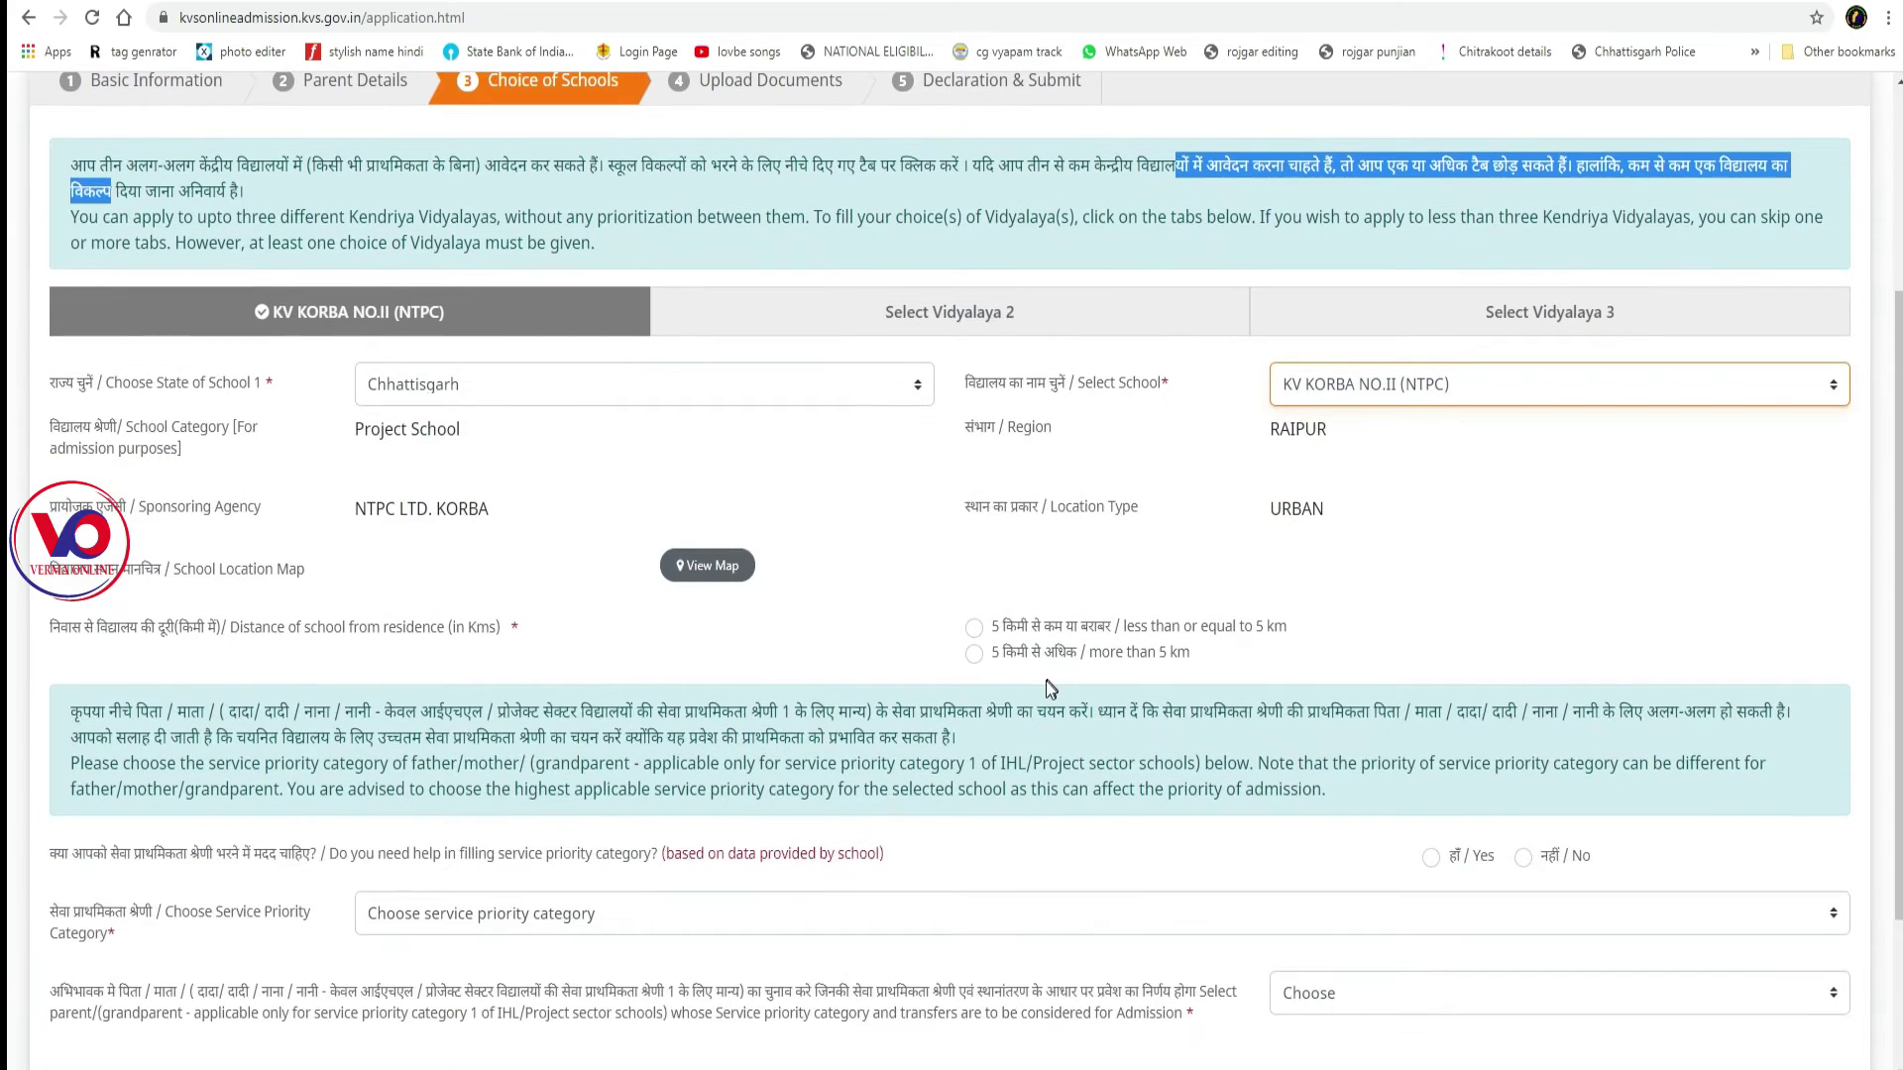
left_click(975, 629)
scroll(772, 859, "down", 2)
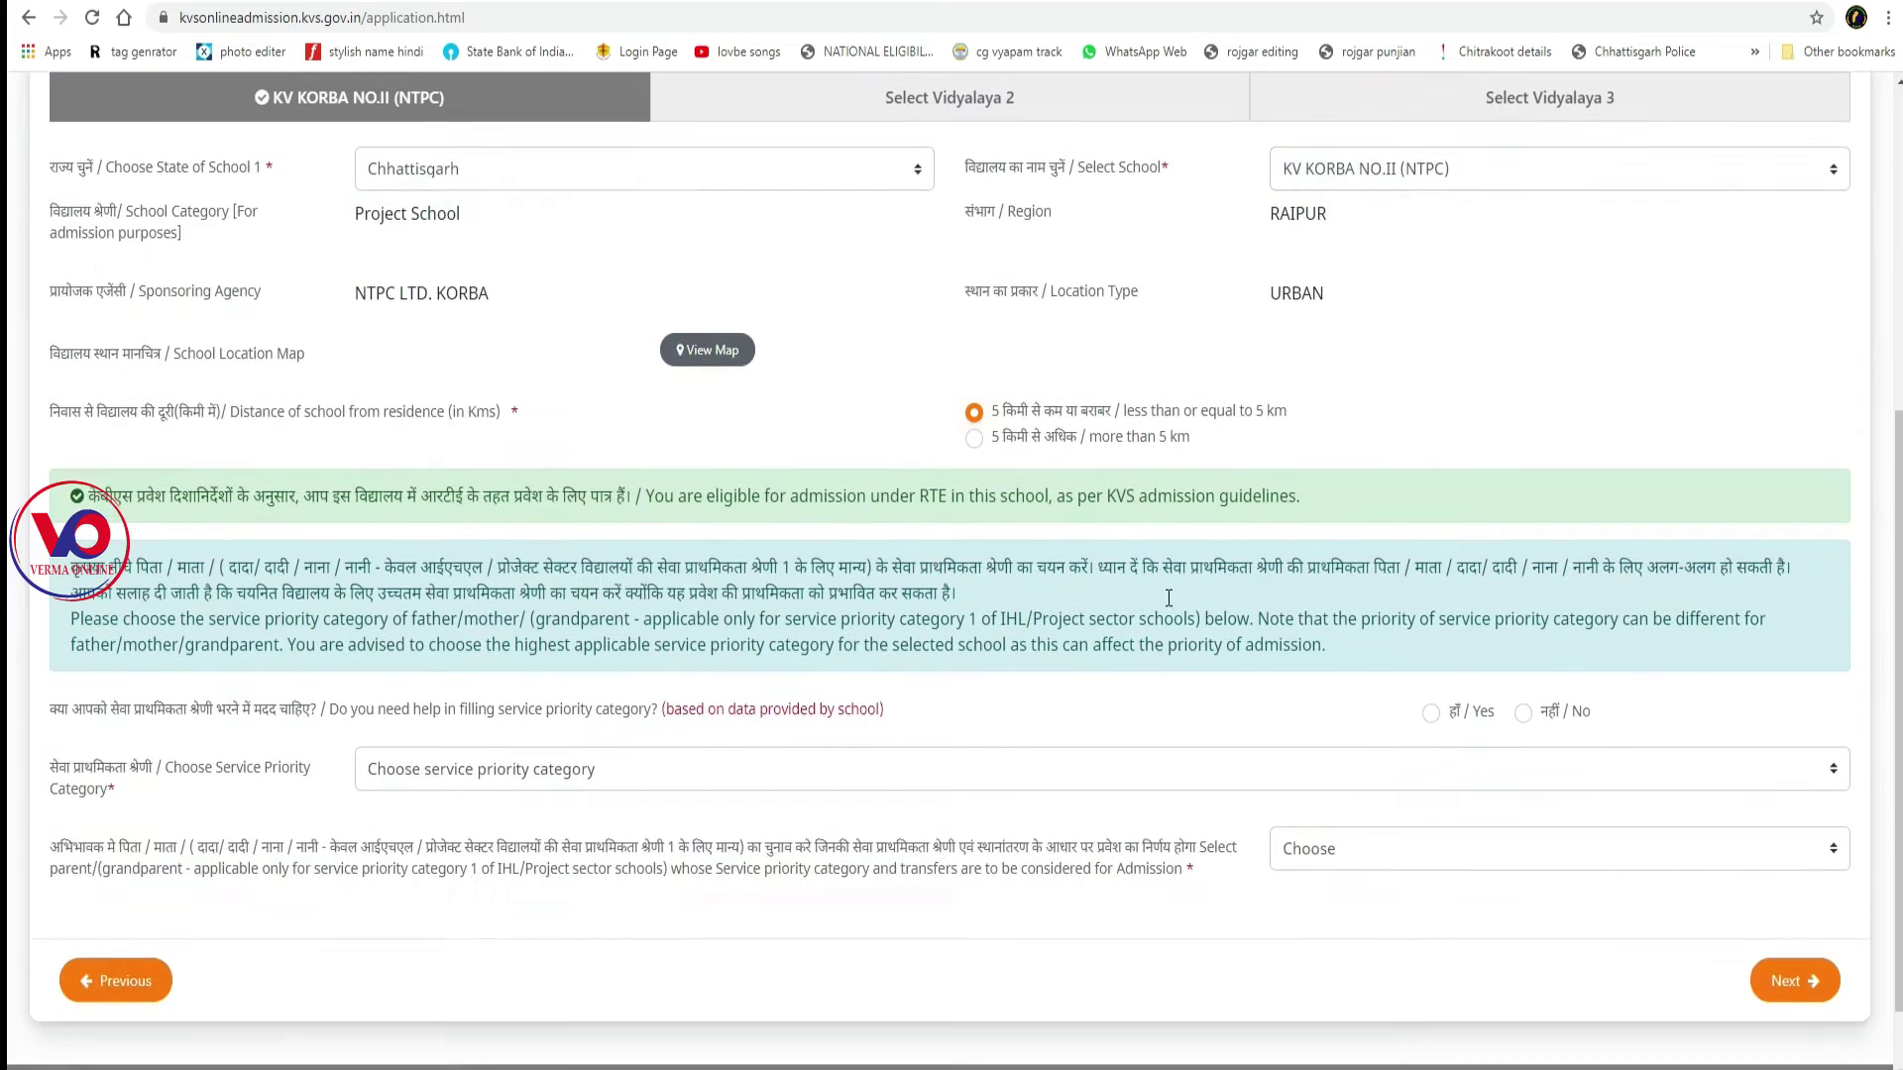
left_click(1523, 714)
left_click(1389, 867)
left_click(1334, 974)
left_click(1767, 1004)
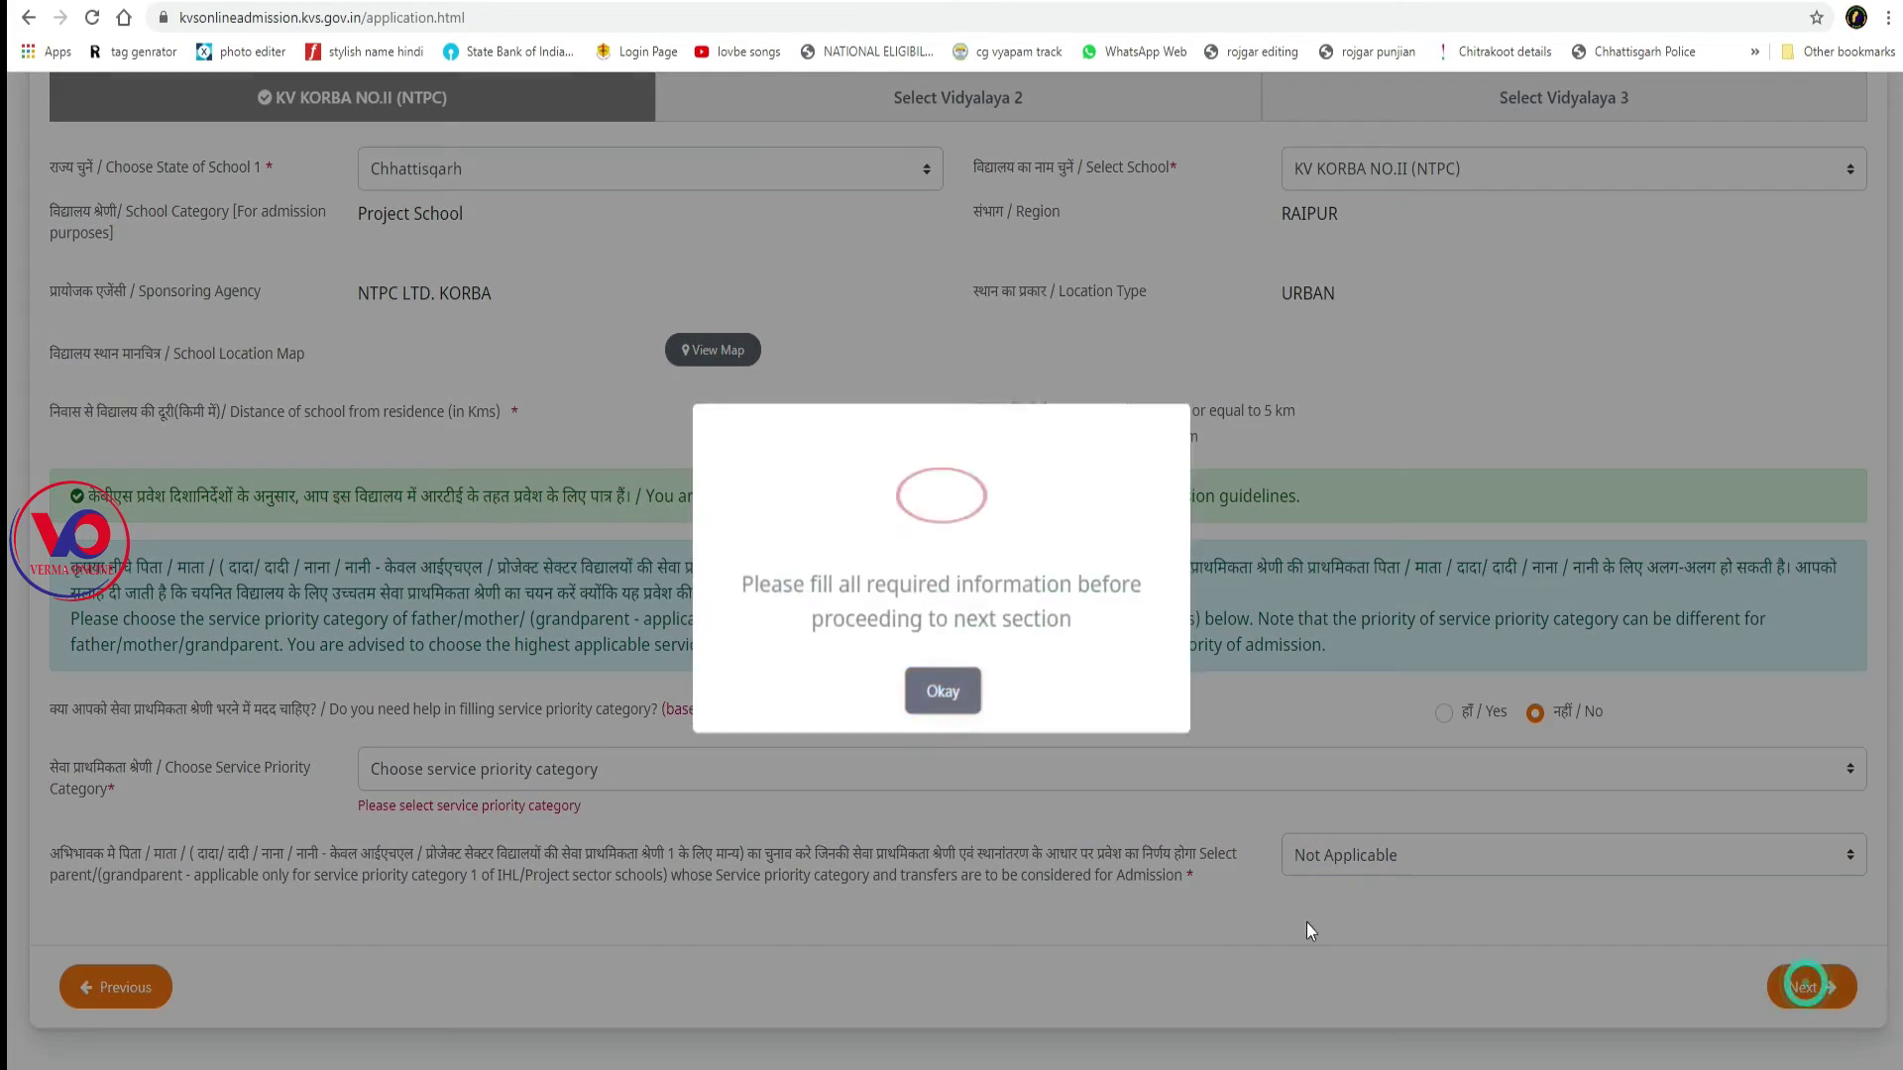
left_click(943, 684)
left_click(697, 664)
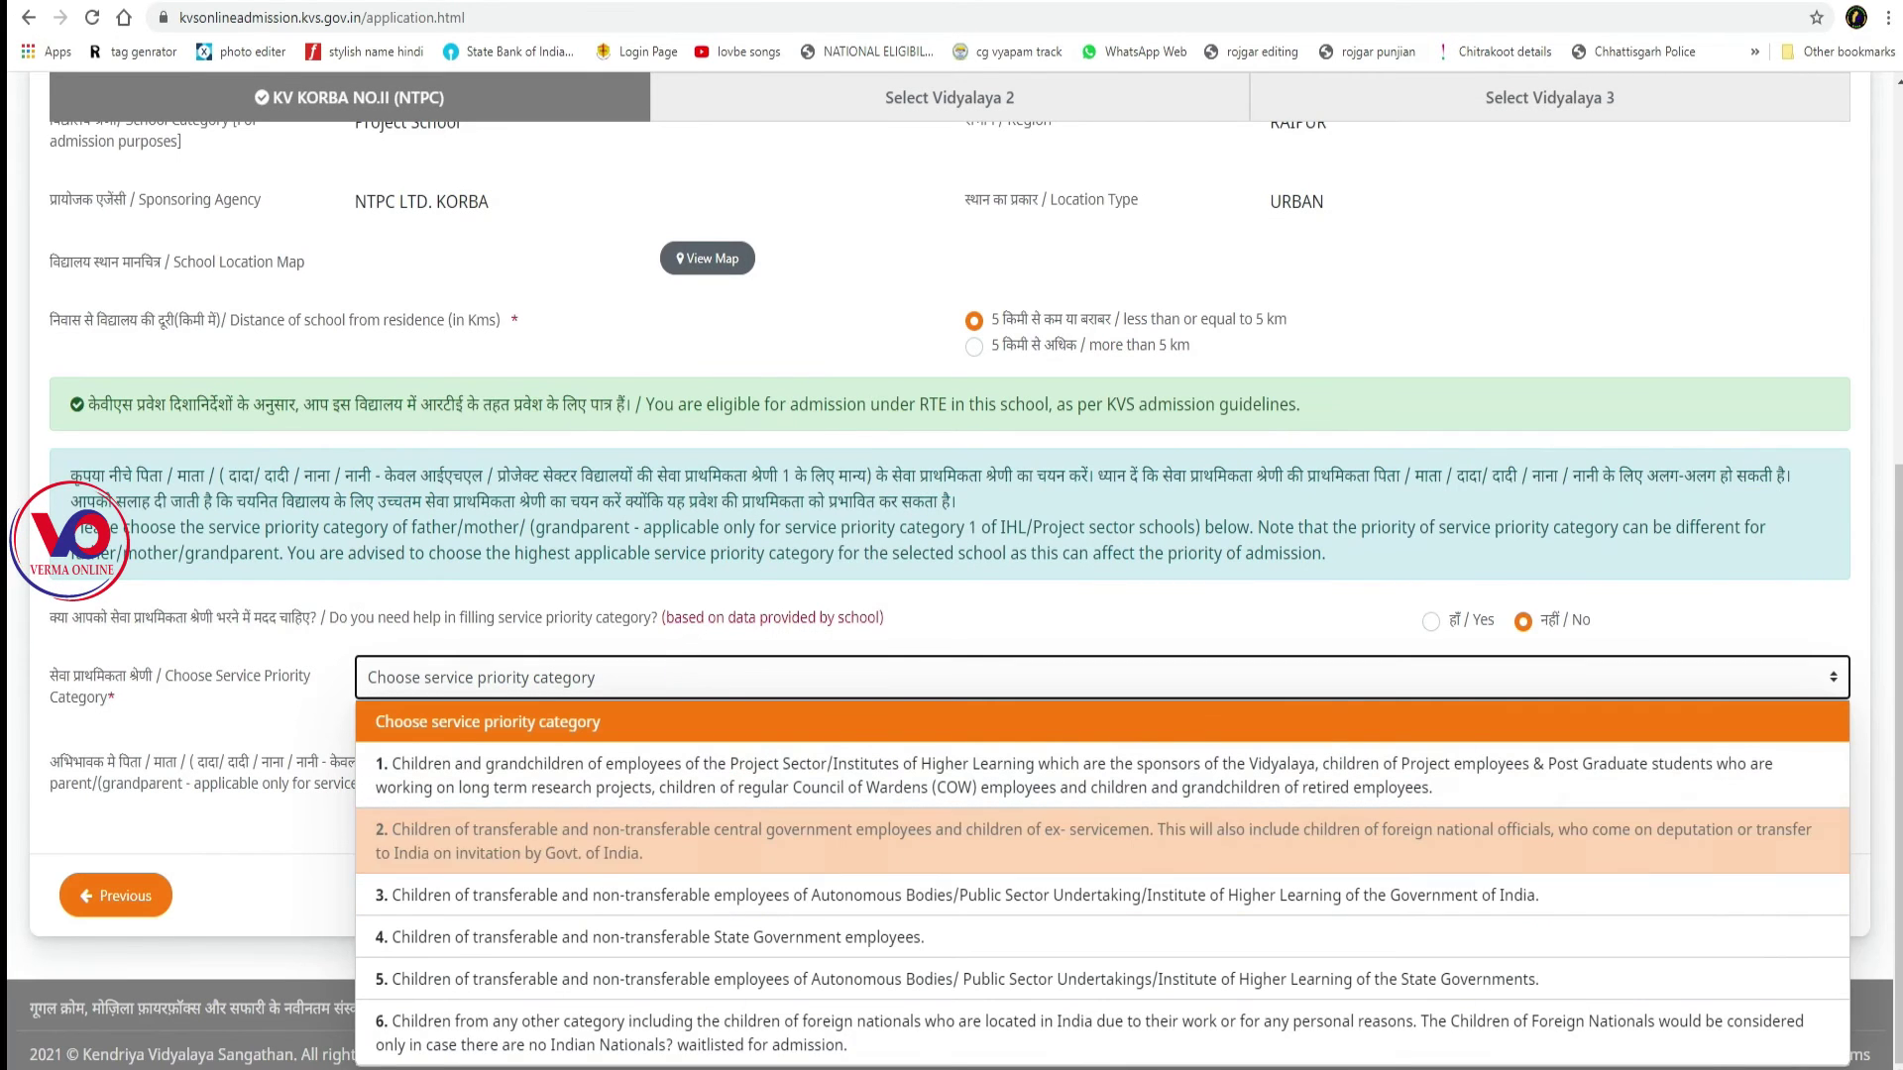
left_click(545, 979)
left_click(1792, 896)
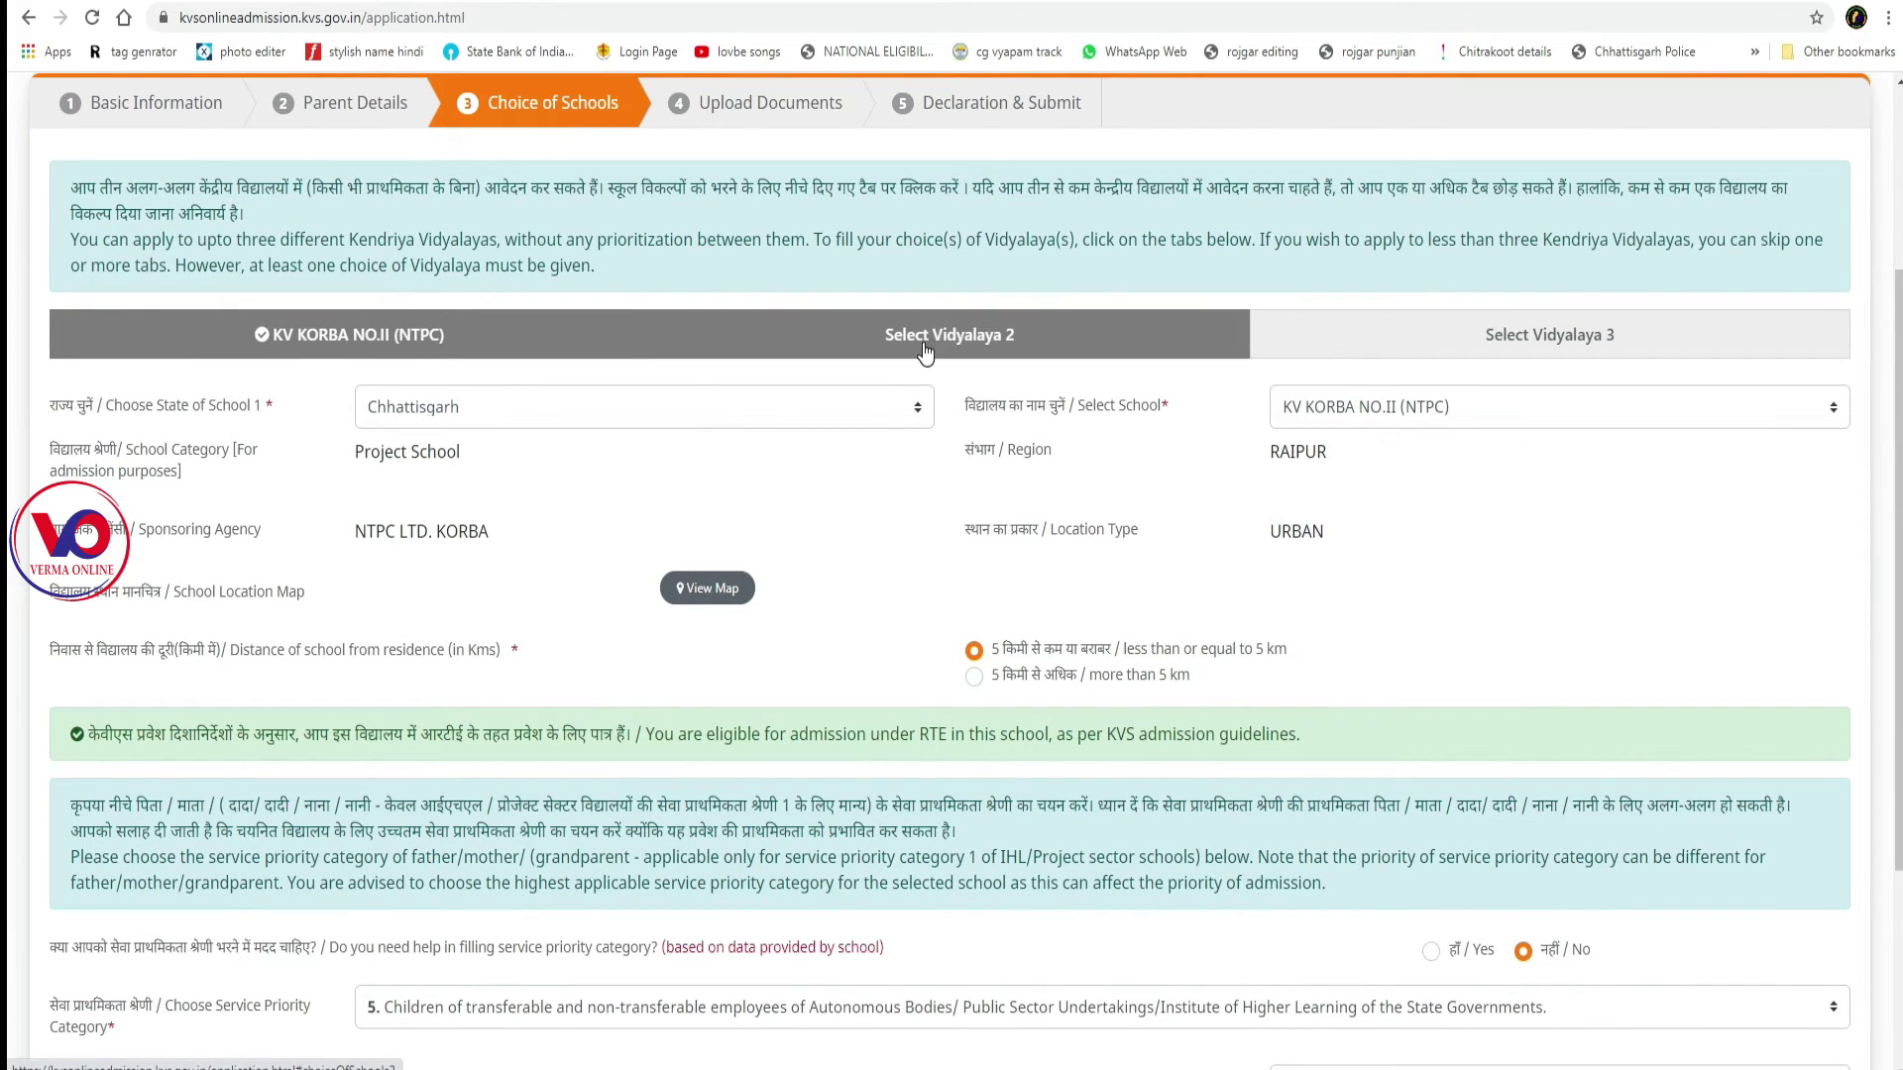
Pick Chhattisgarh and KV KORBA NO.III (SECL) as the second school choice.
left_click(972, 345)
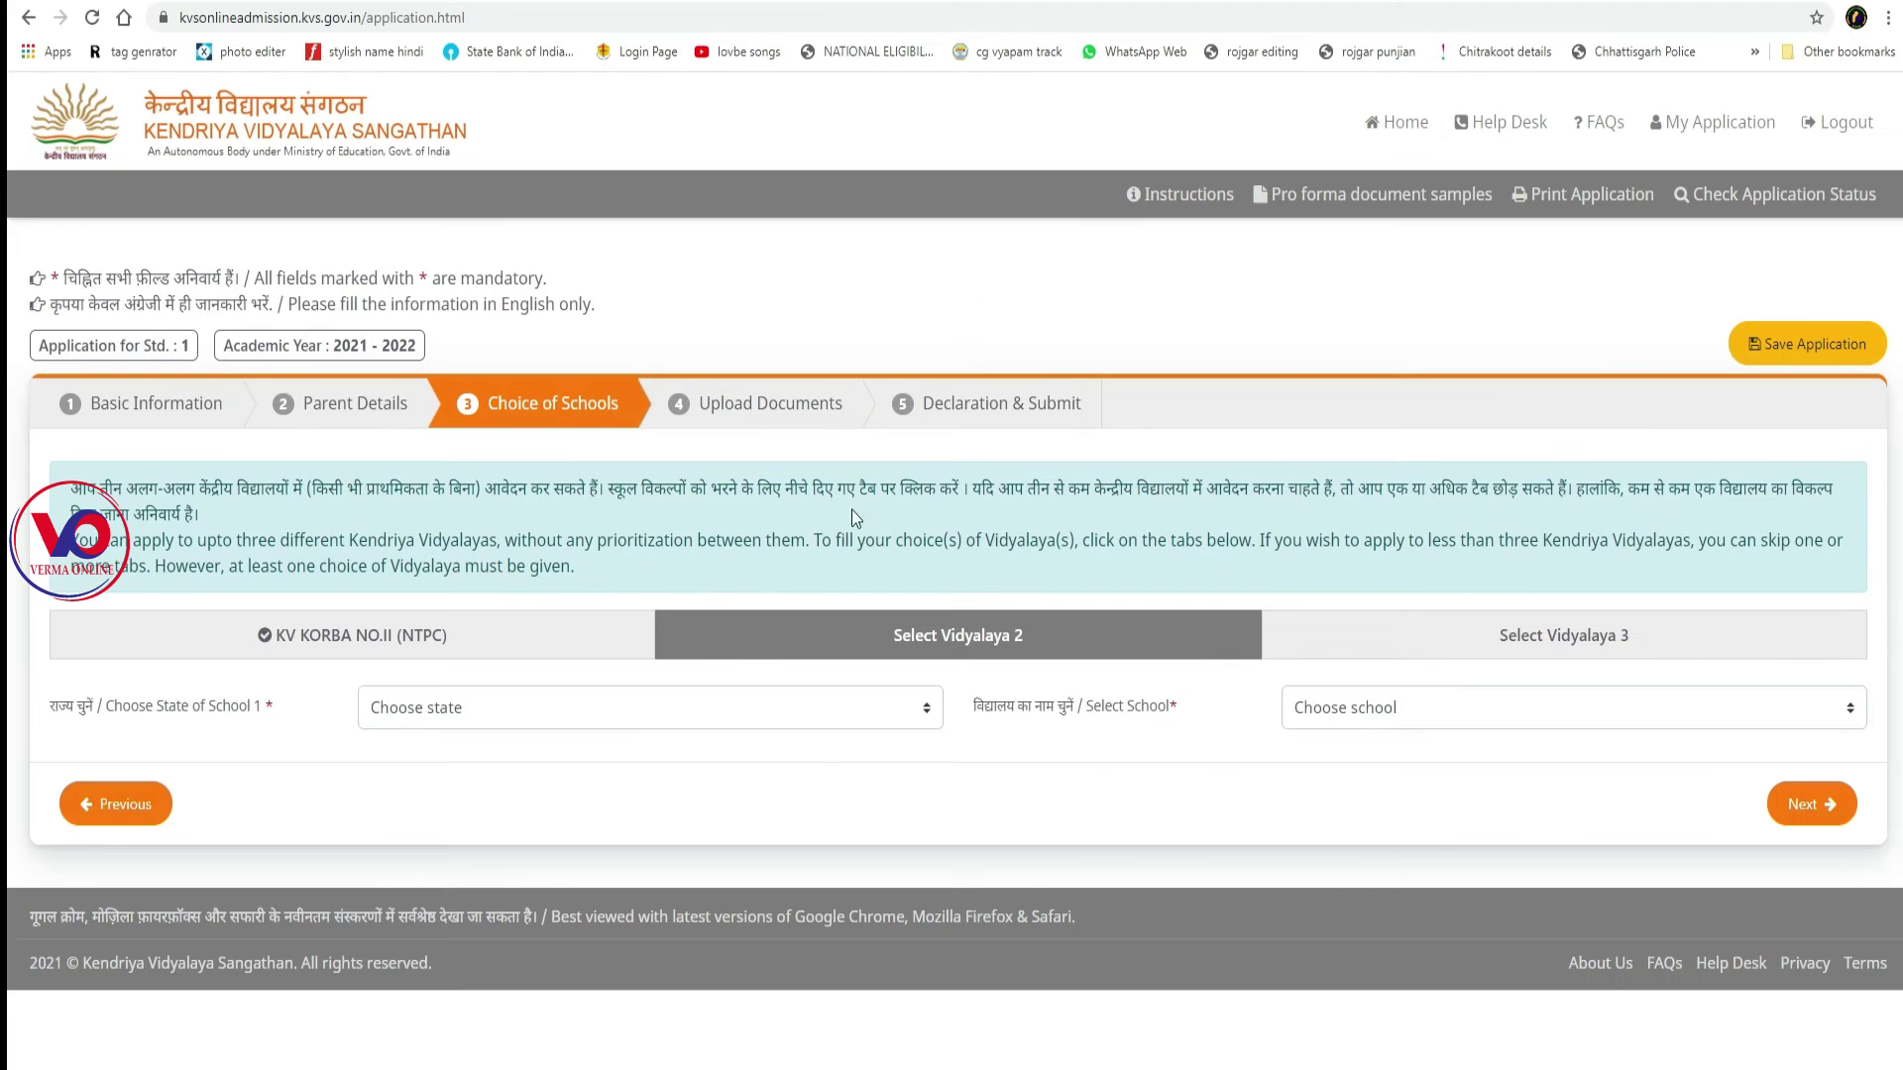
left_click(560, 724)
left_click(434, 407)
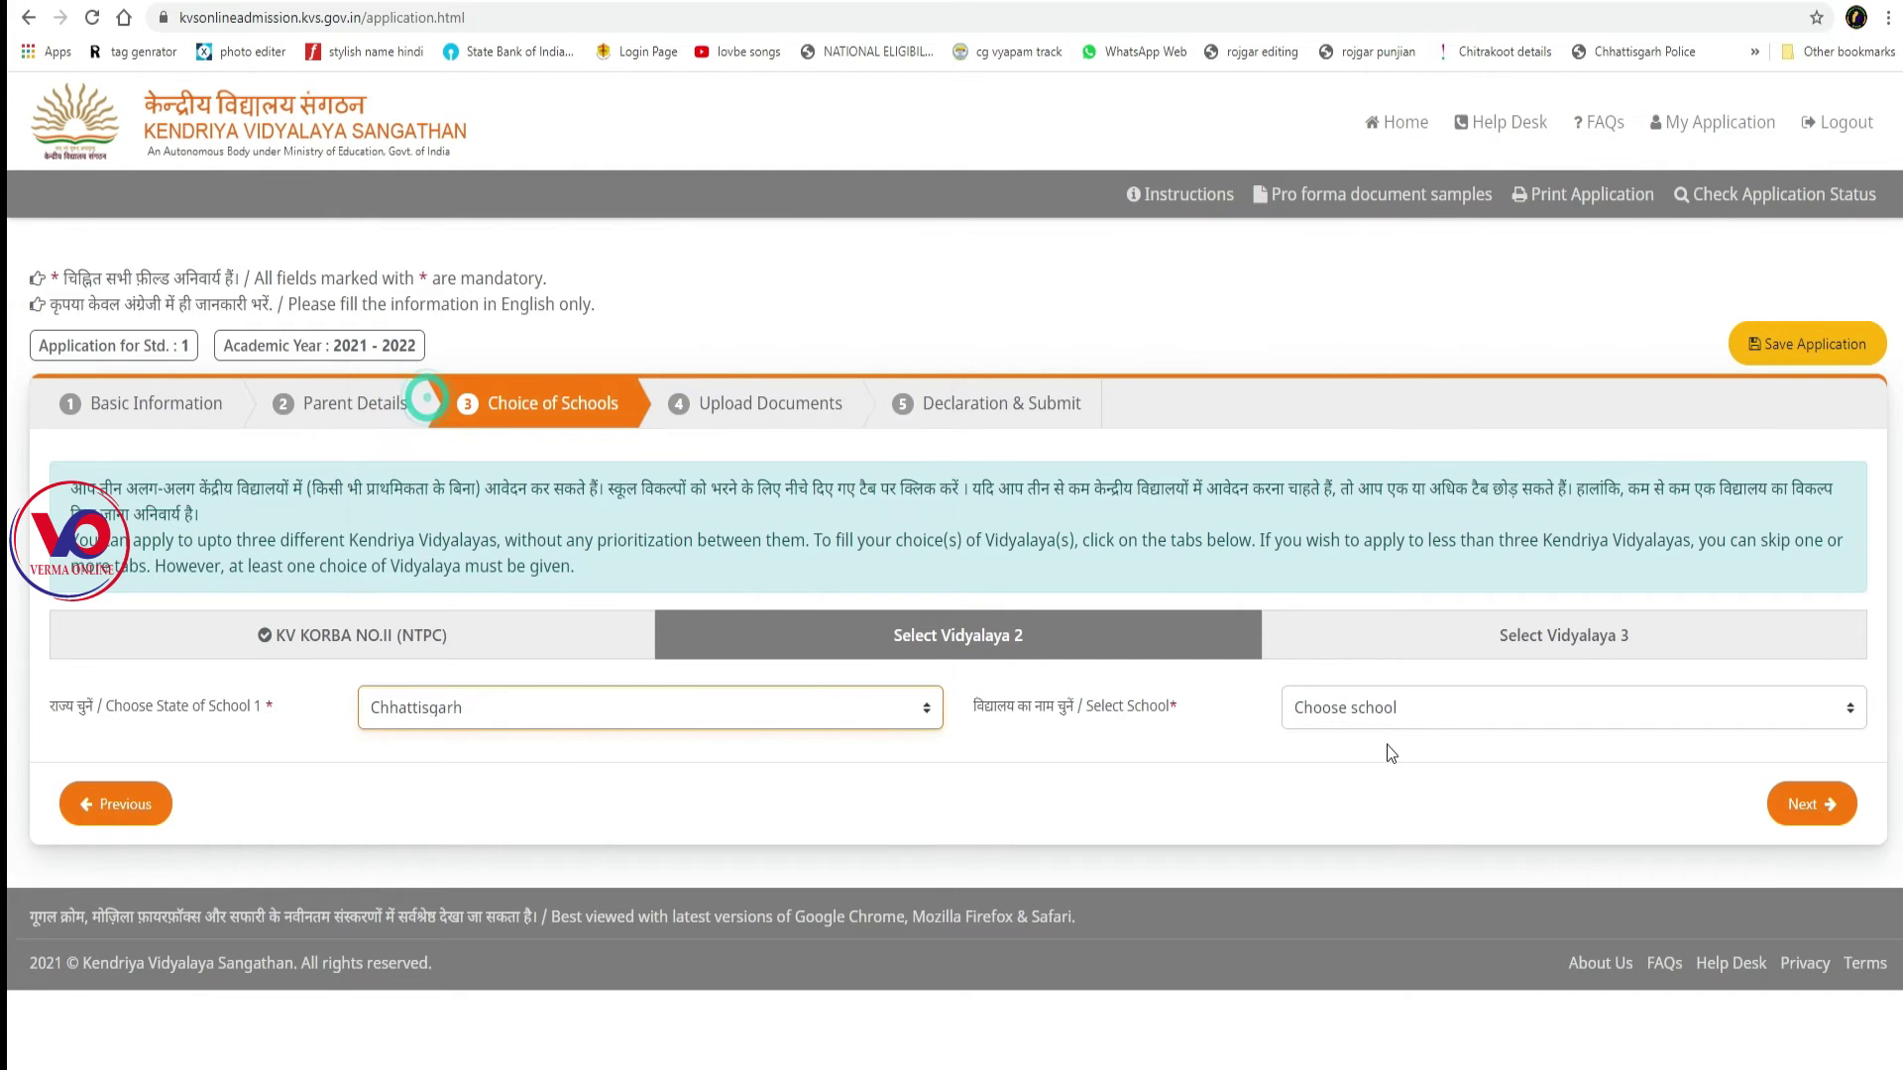
left_click(1442, 691)
scroll(1427, 594, "down", 5)
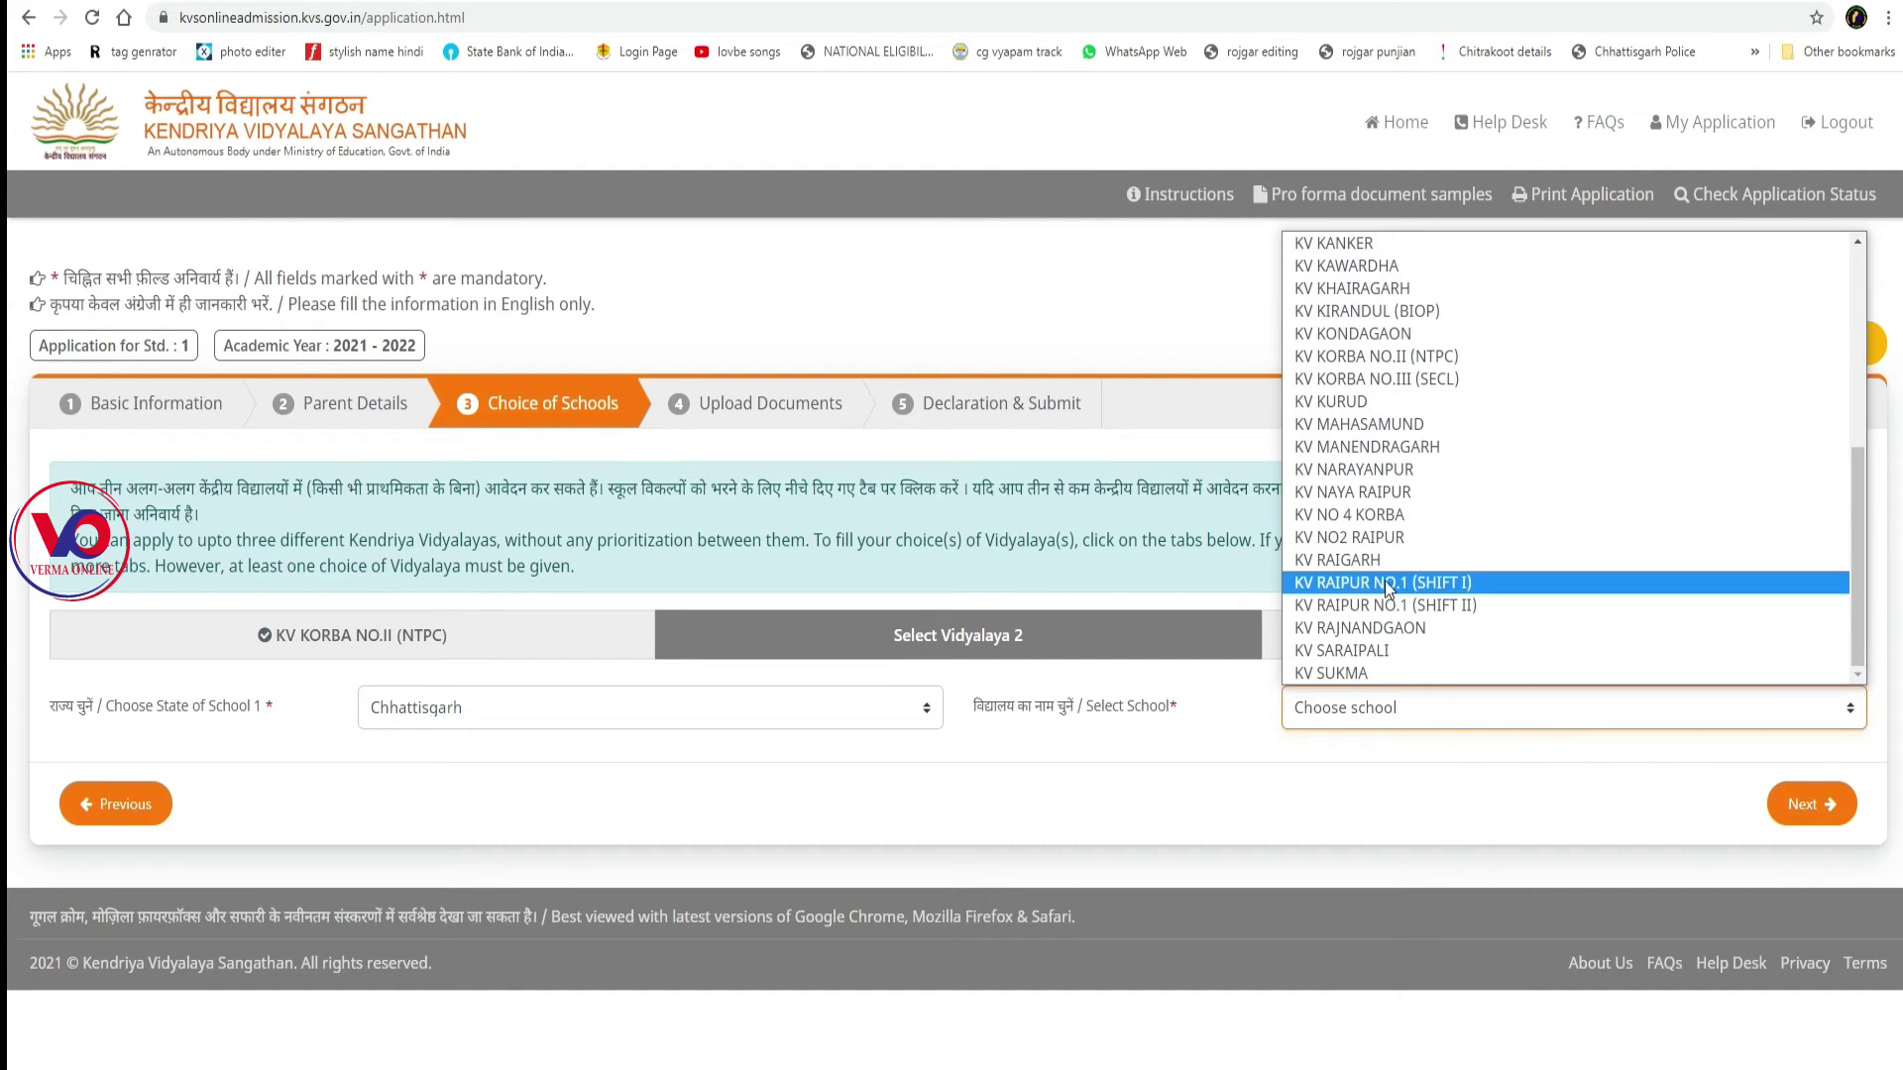
left_click(1435, 380)
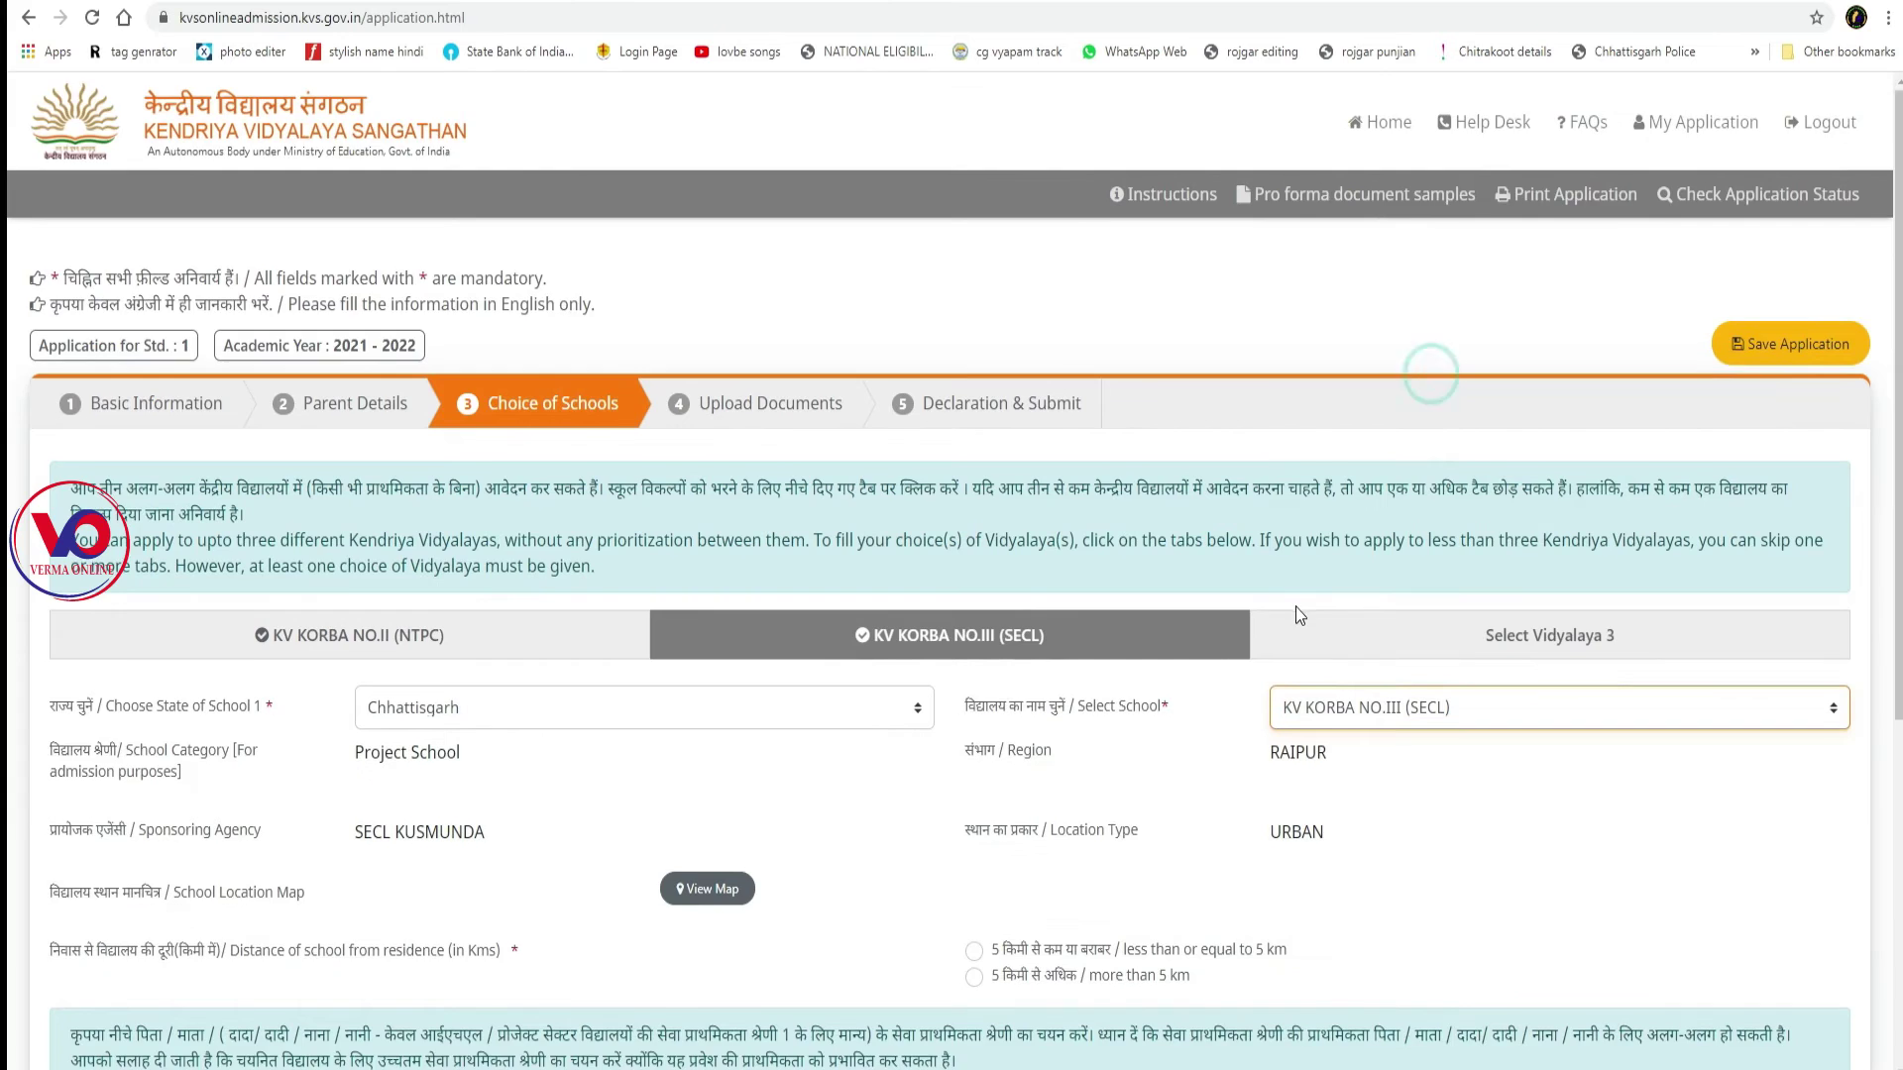
Mark the second school within 5 km and choose service priority category 5, dismissing the missing-information warning.
scroll(1051, 626, "down", 3)
left_click(975, 628)
scroll(1492, 643, "down", 3)
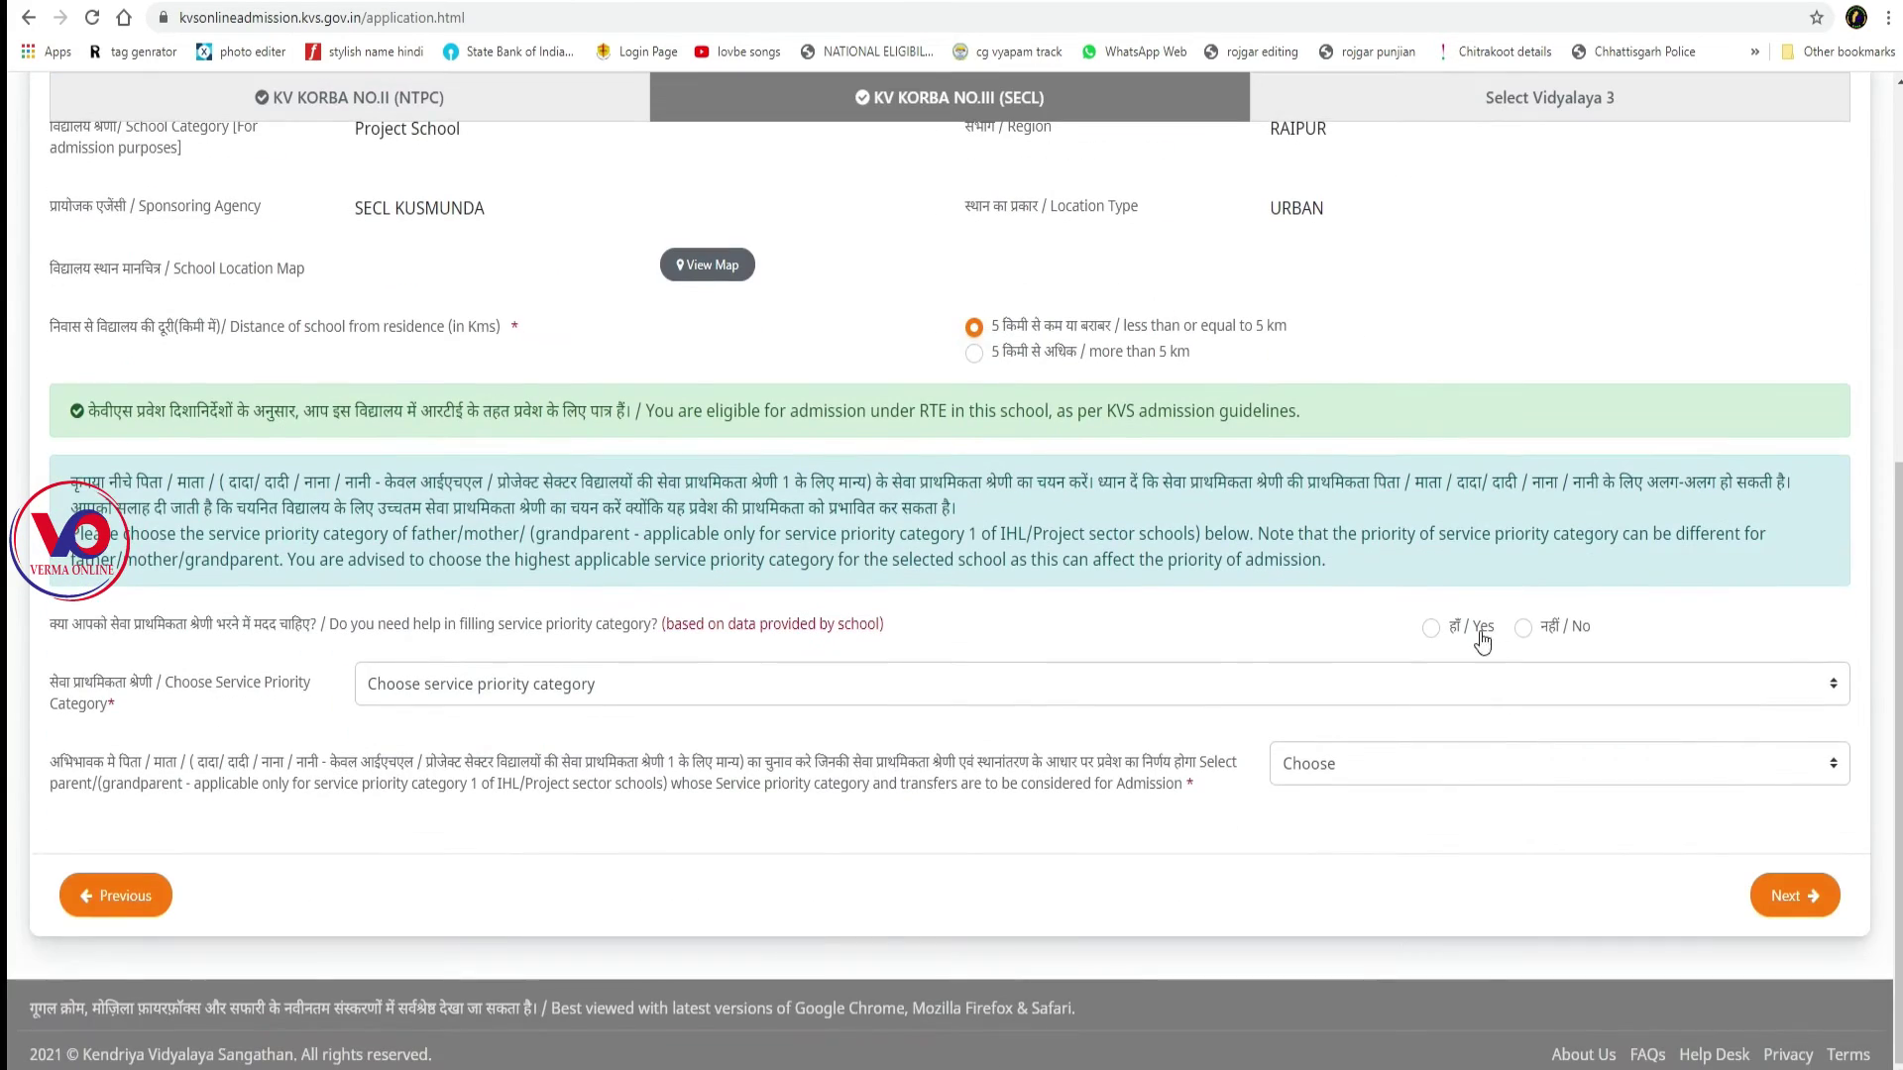
left_click(709, 697)
left_click(540, 985)
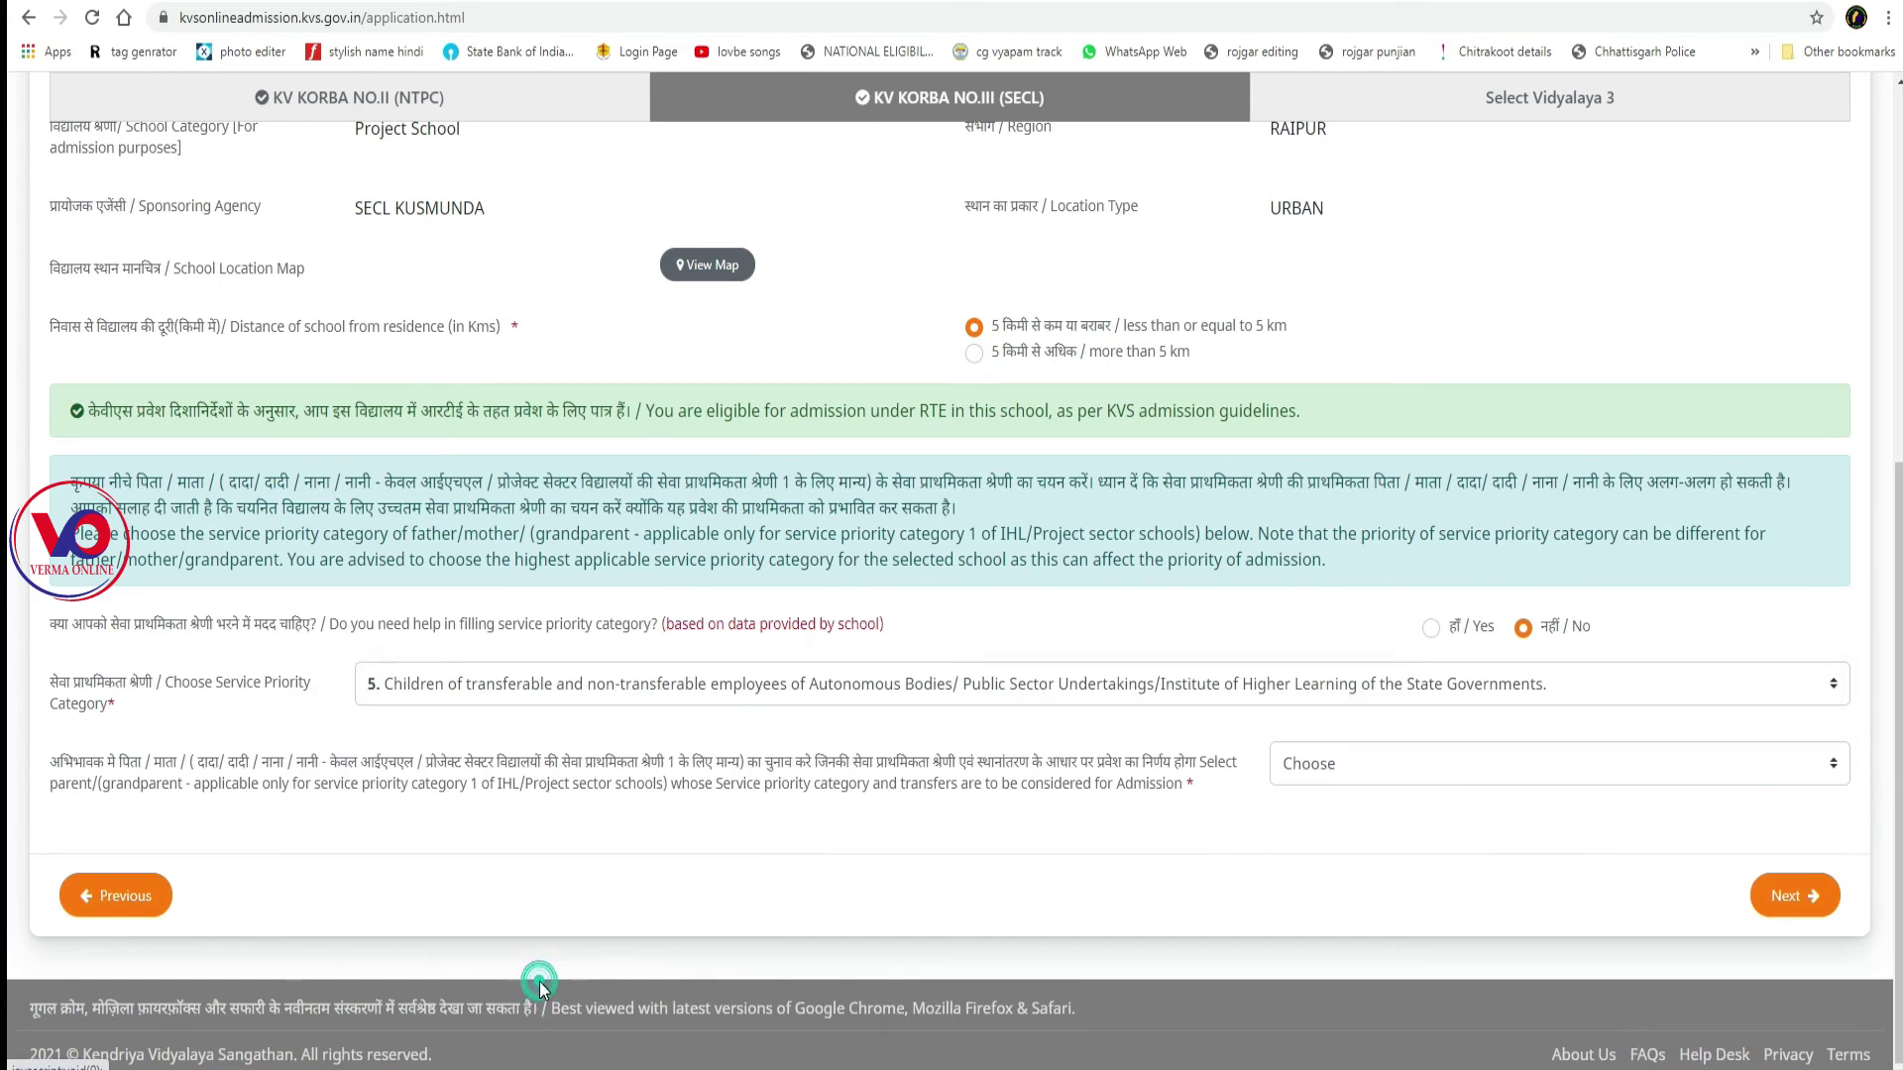
left_click(1575, 768)
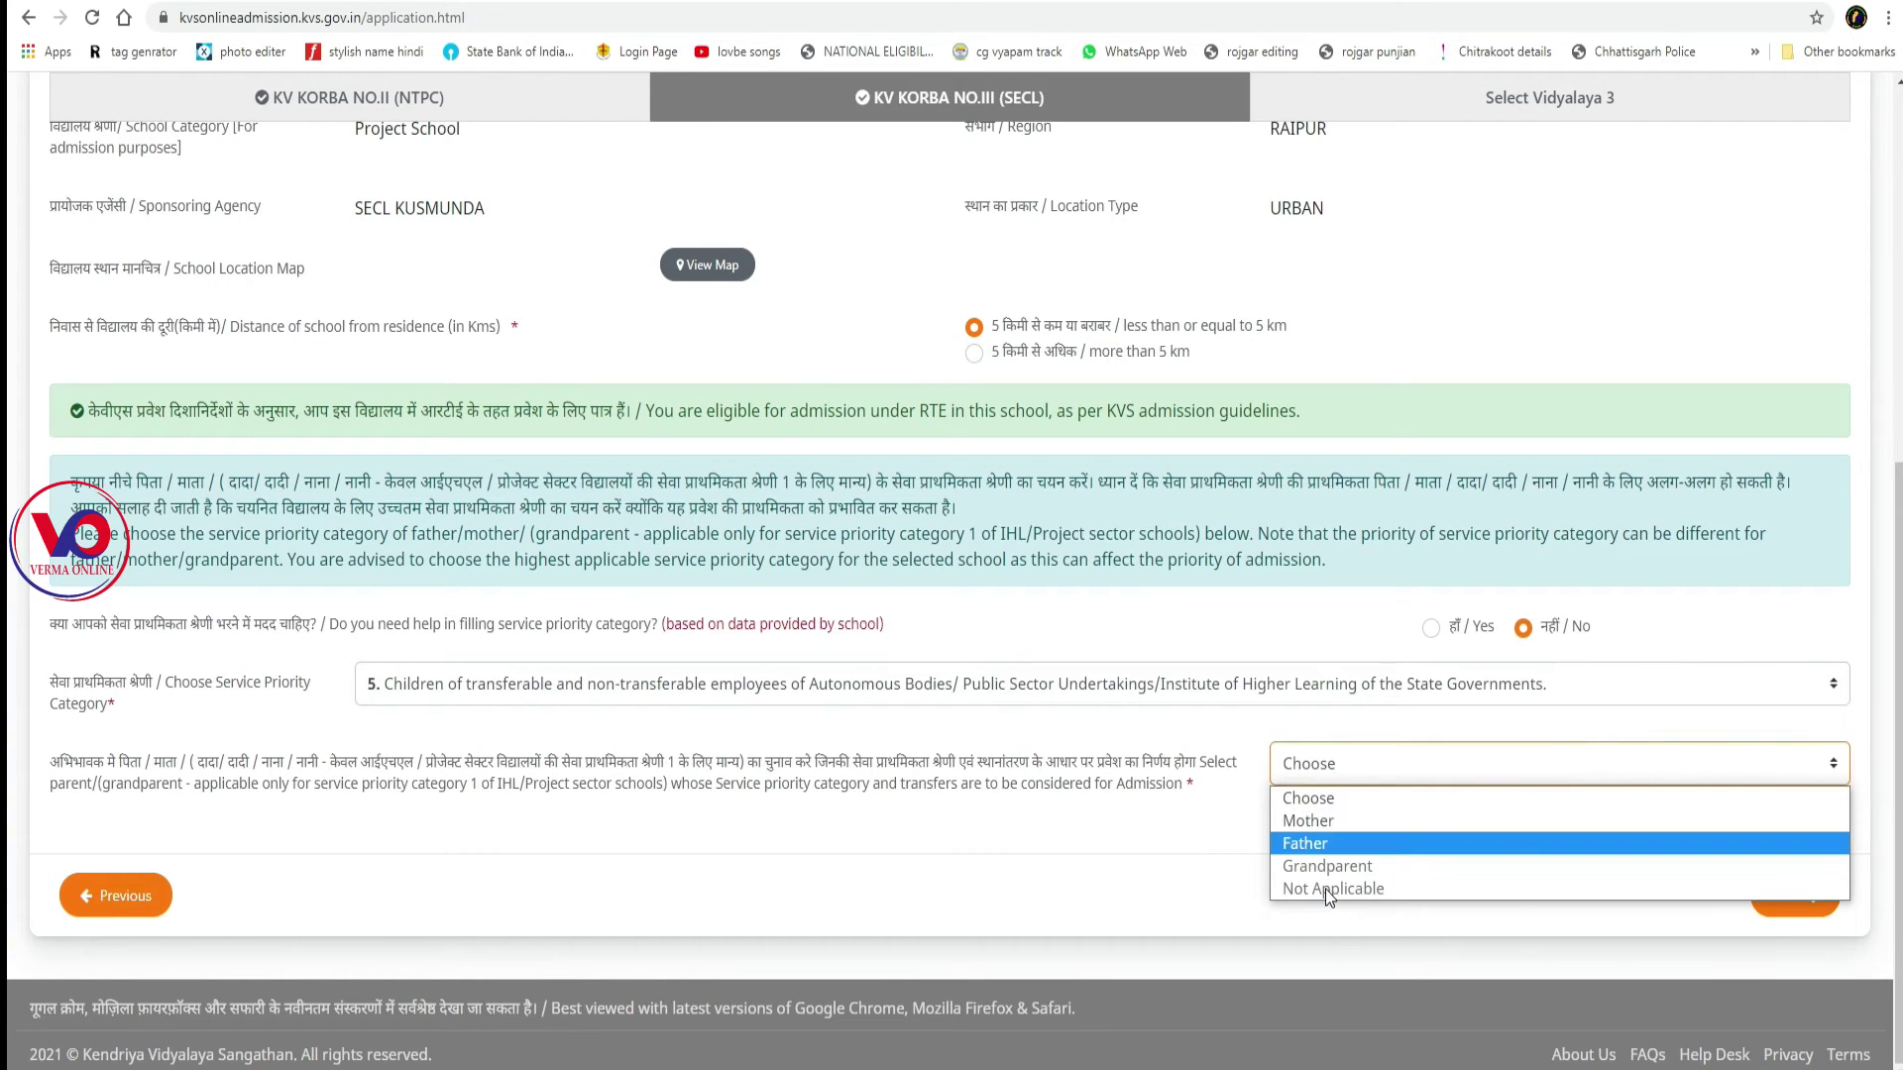
left_click(1329, 909)
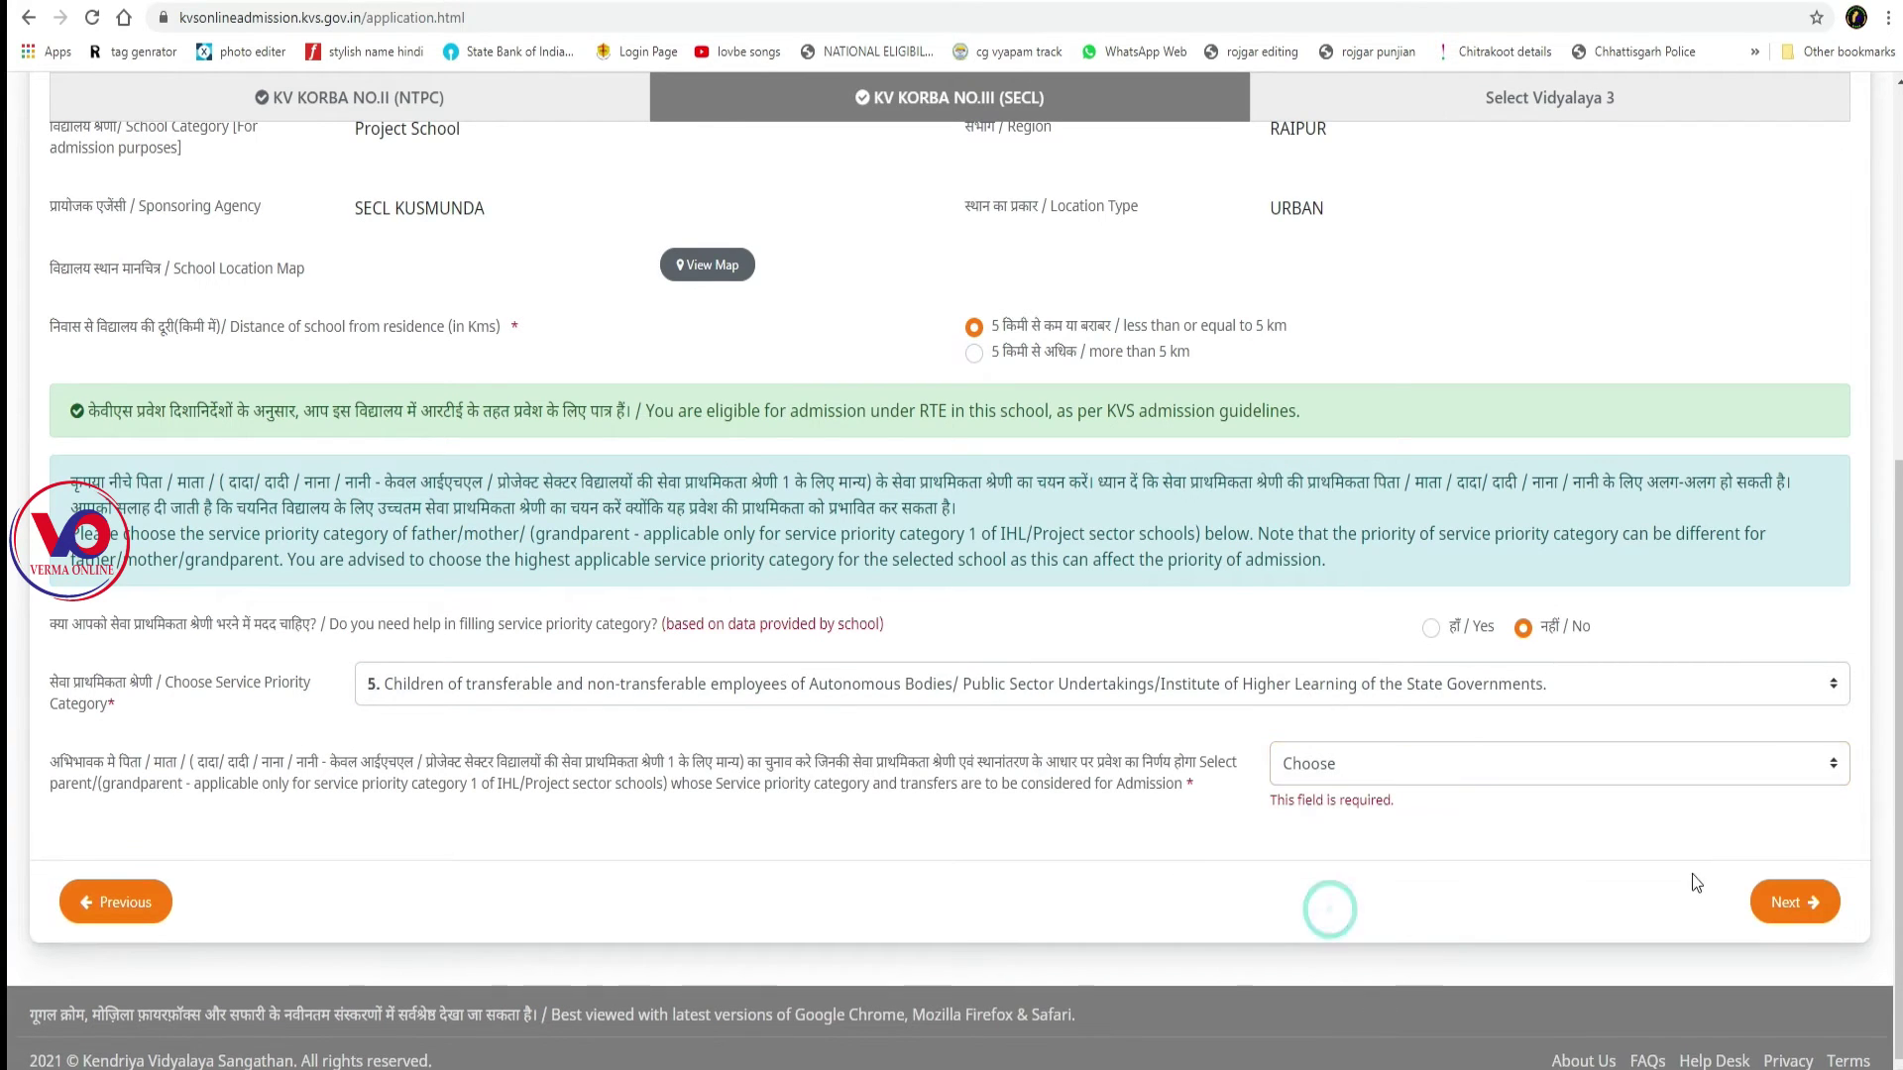
left_click(1789, 910)
left_click(943, 685)
Redo the priority category and parent selections, then move to the third school choice.
left_click(1115, 664)
left_click(601, 1031)
left_click(1406, 757)
left_click(1412, 756)
left_click(1789, 895)
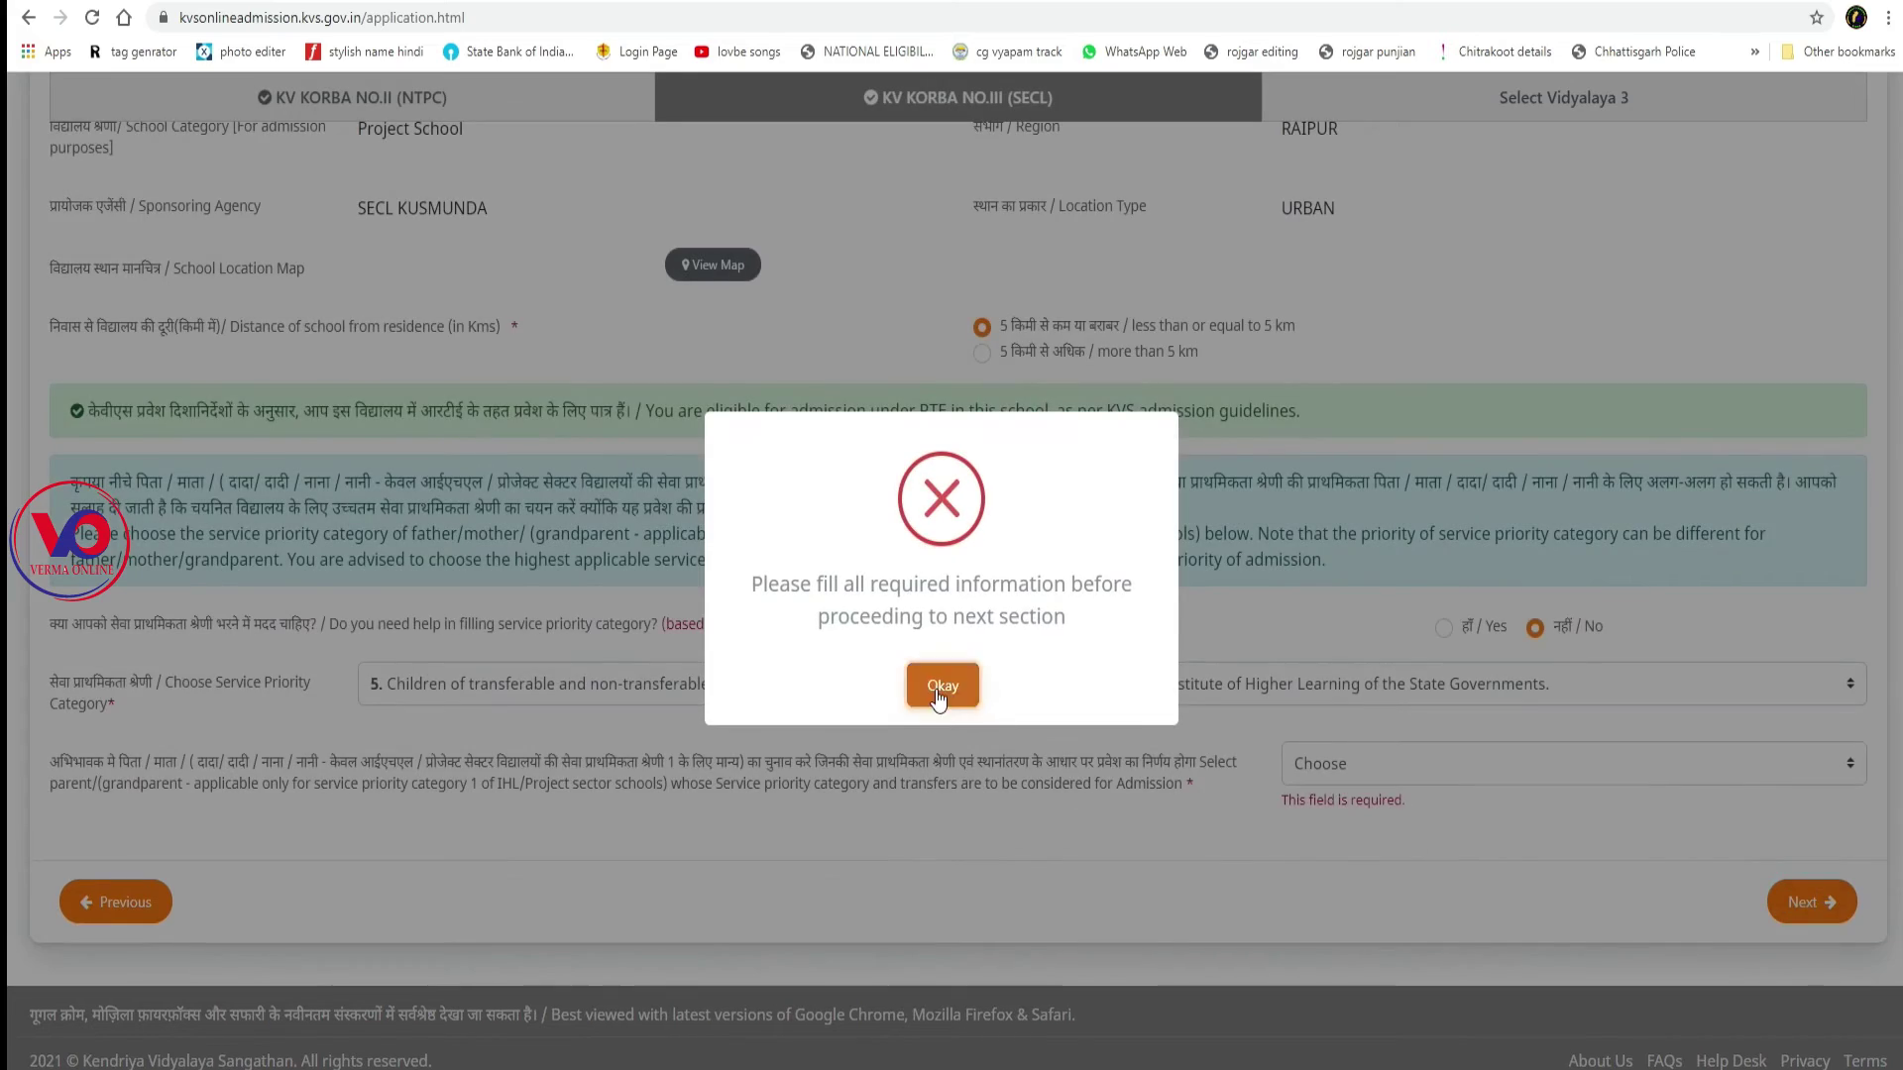
left_click(942, 686)
scroll(1312, 700, "up", 2)
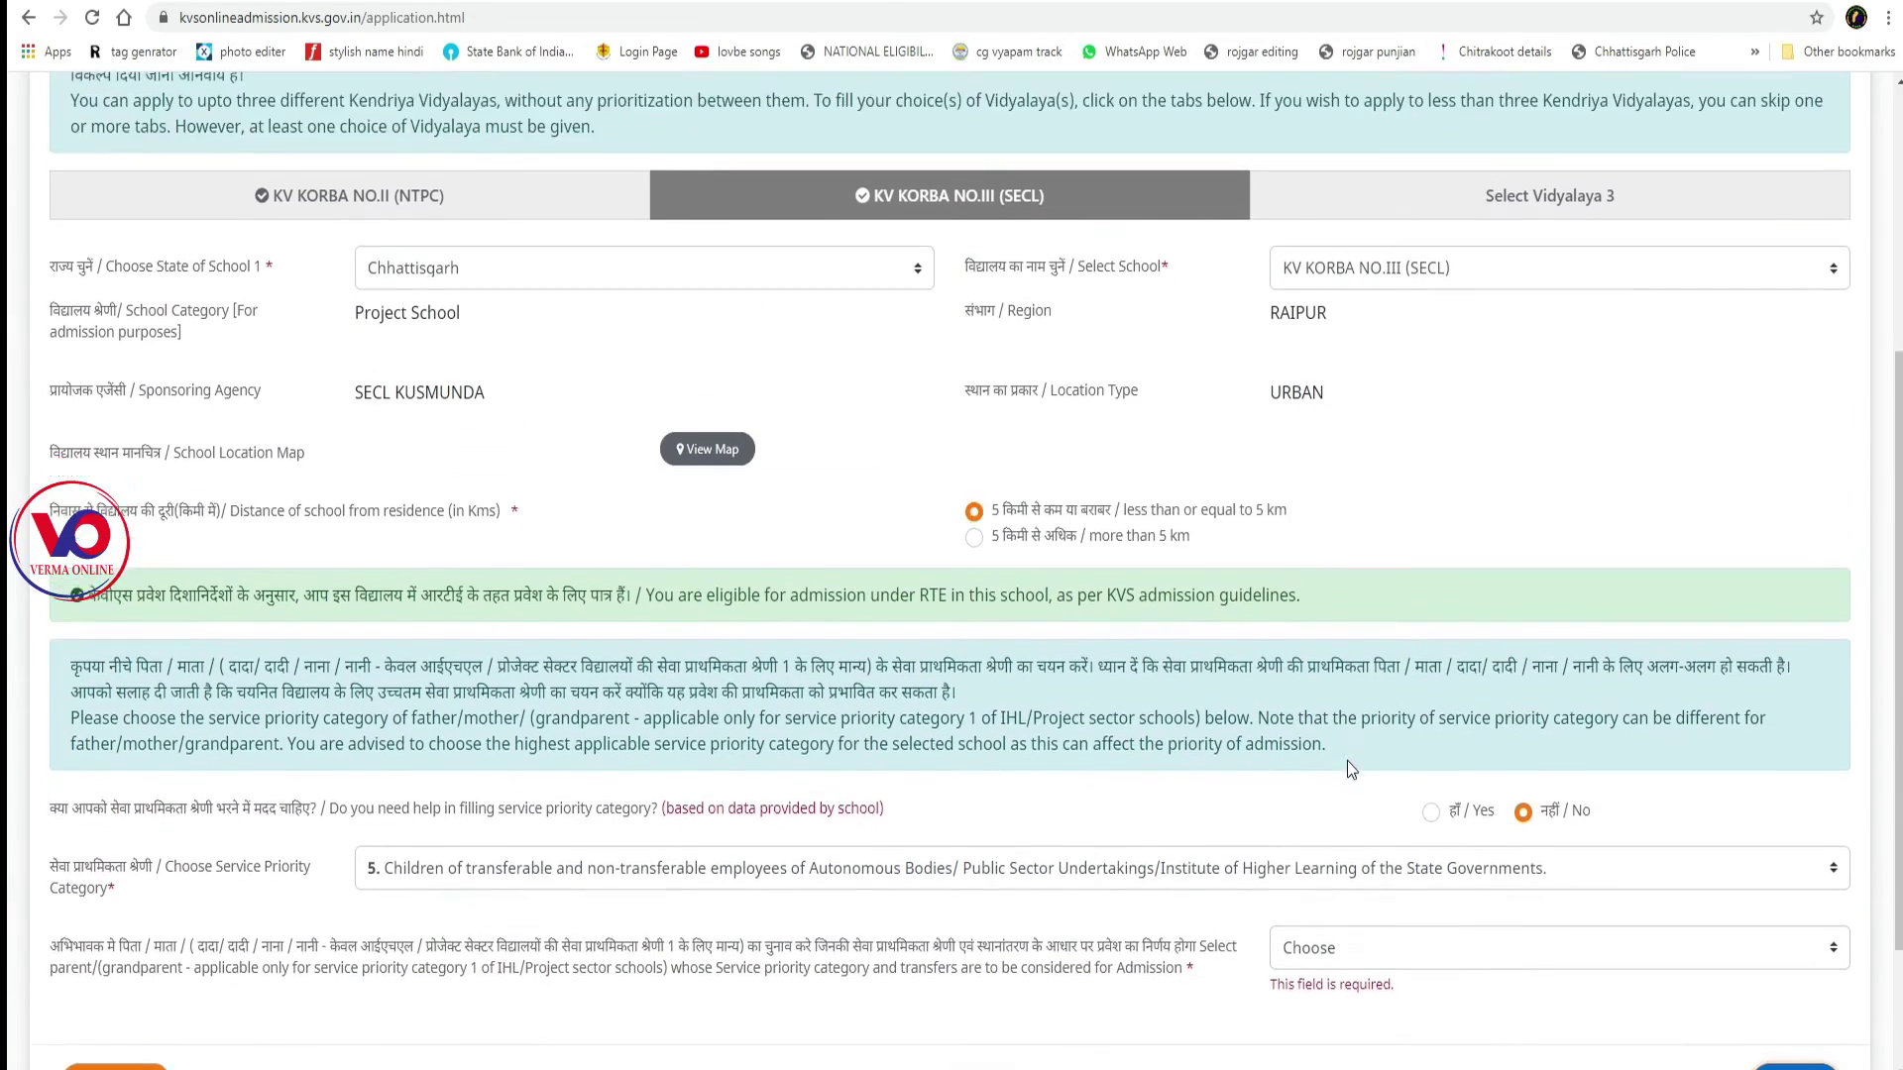
scroll(1348, 762, "up", 4)
left_click(1551, 563)
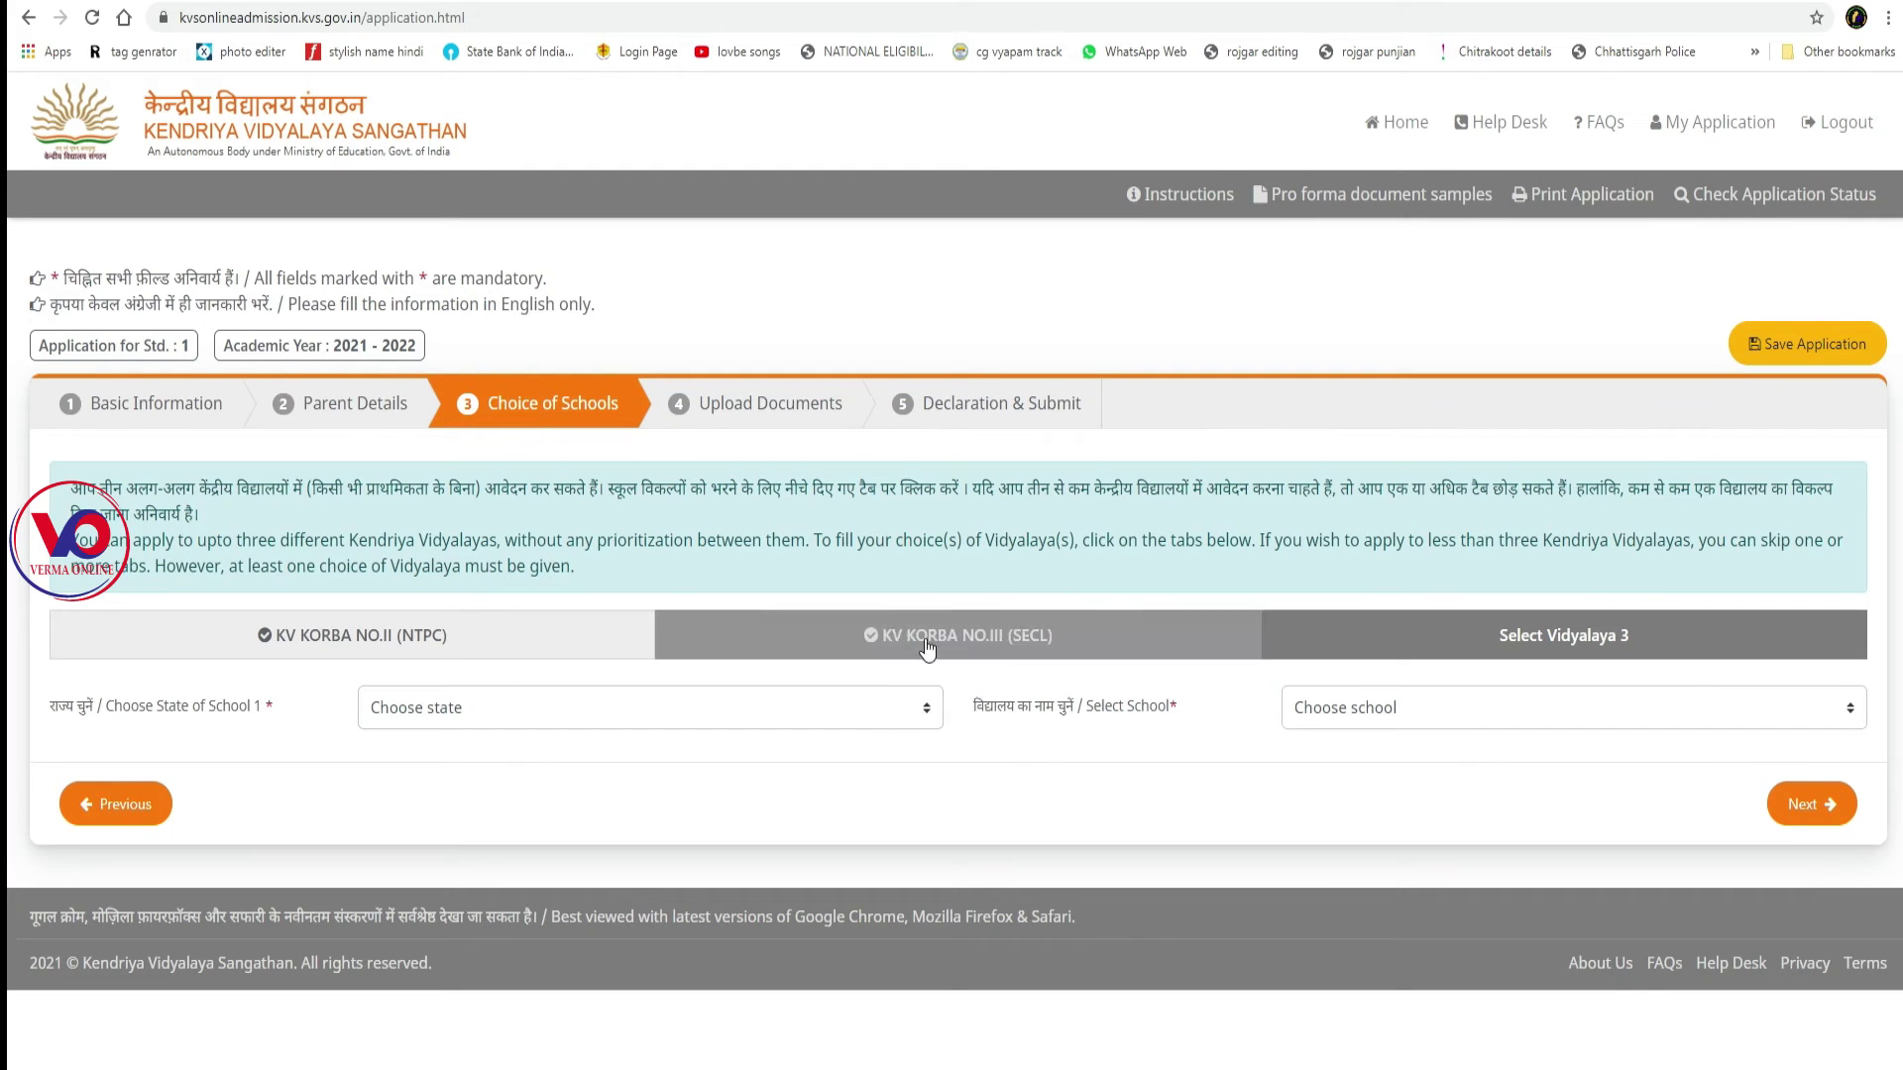
Choose Chhattisgarh as the state and KV RAIGARH as the third school.
left_click(605, 710)
scroll(536, 535, "down", 1)
left_click(467, 358)
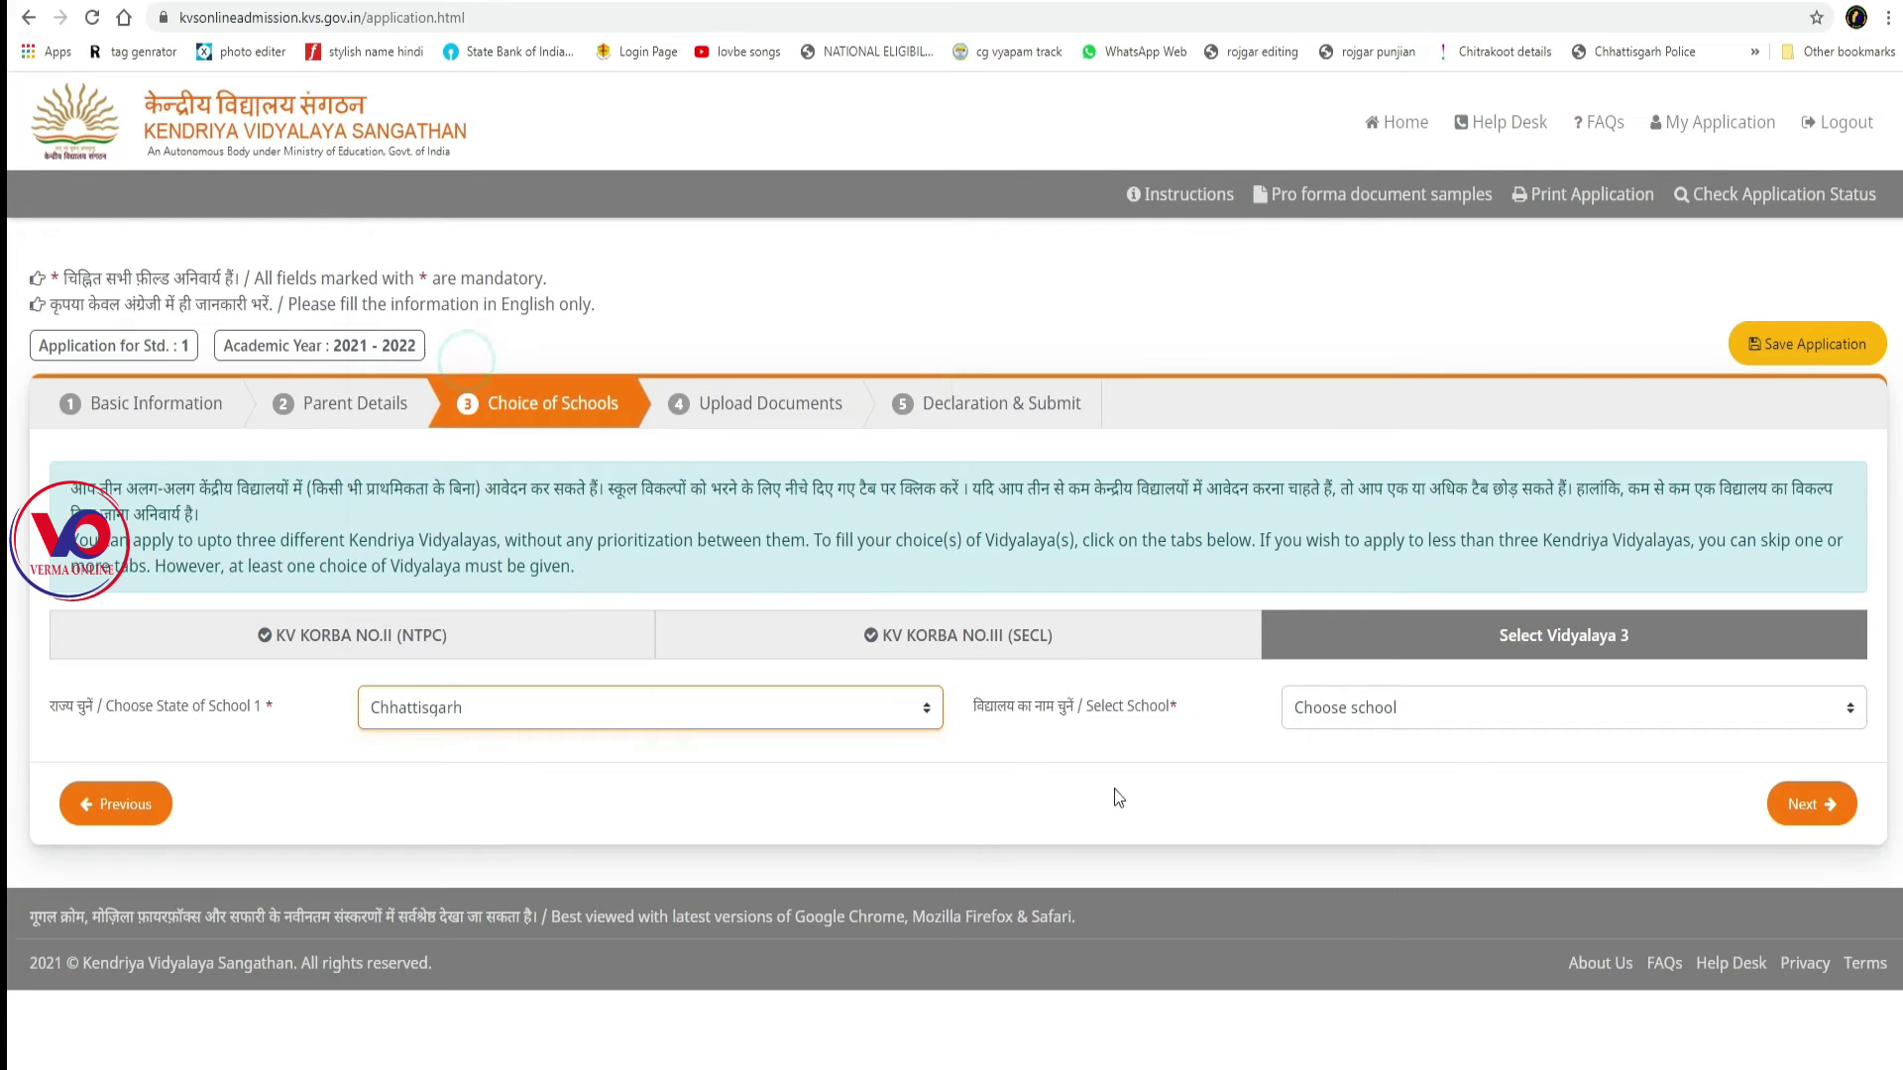
left_click(1421, 709)
scroll(1354, 544, "down", 5)
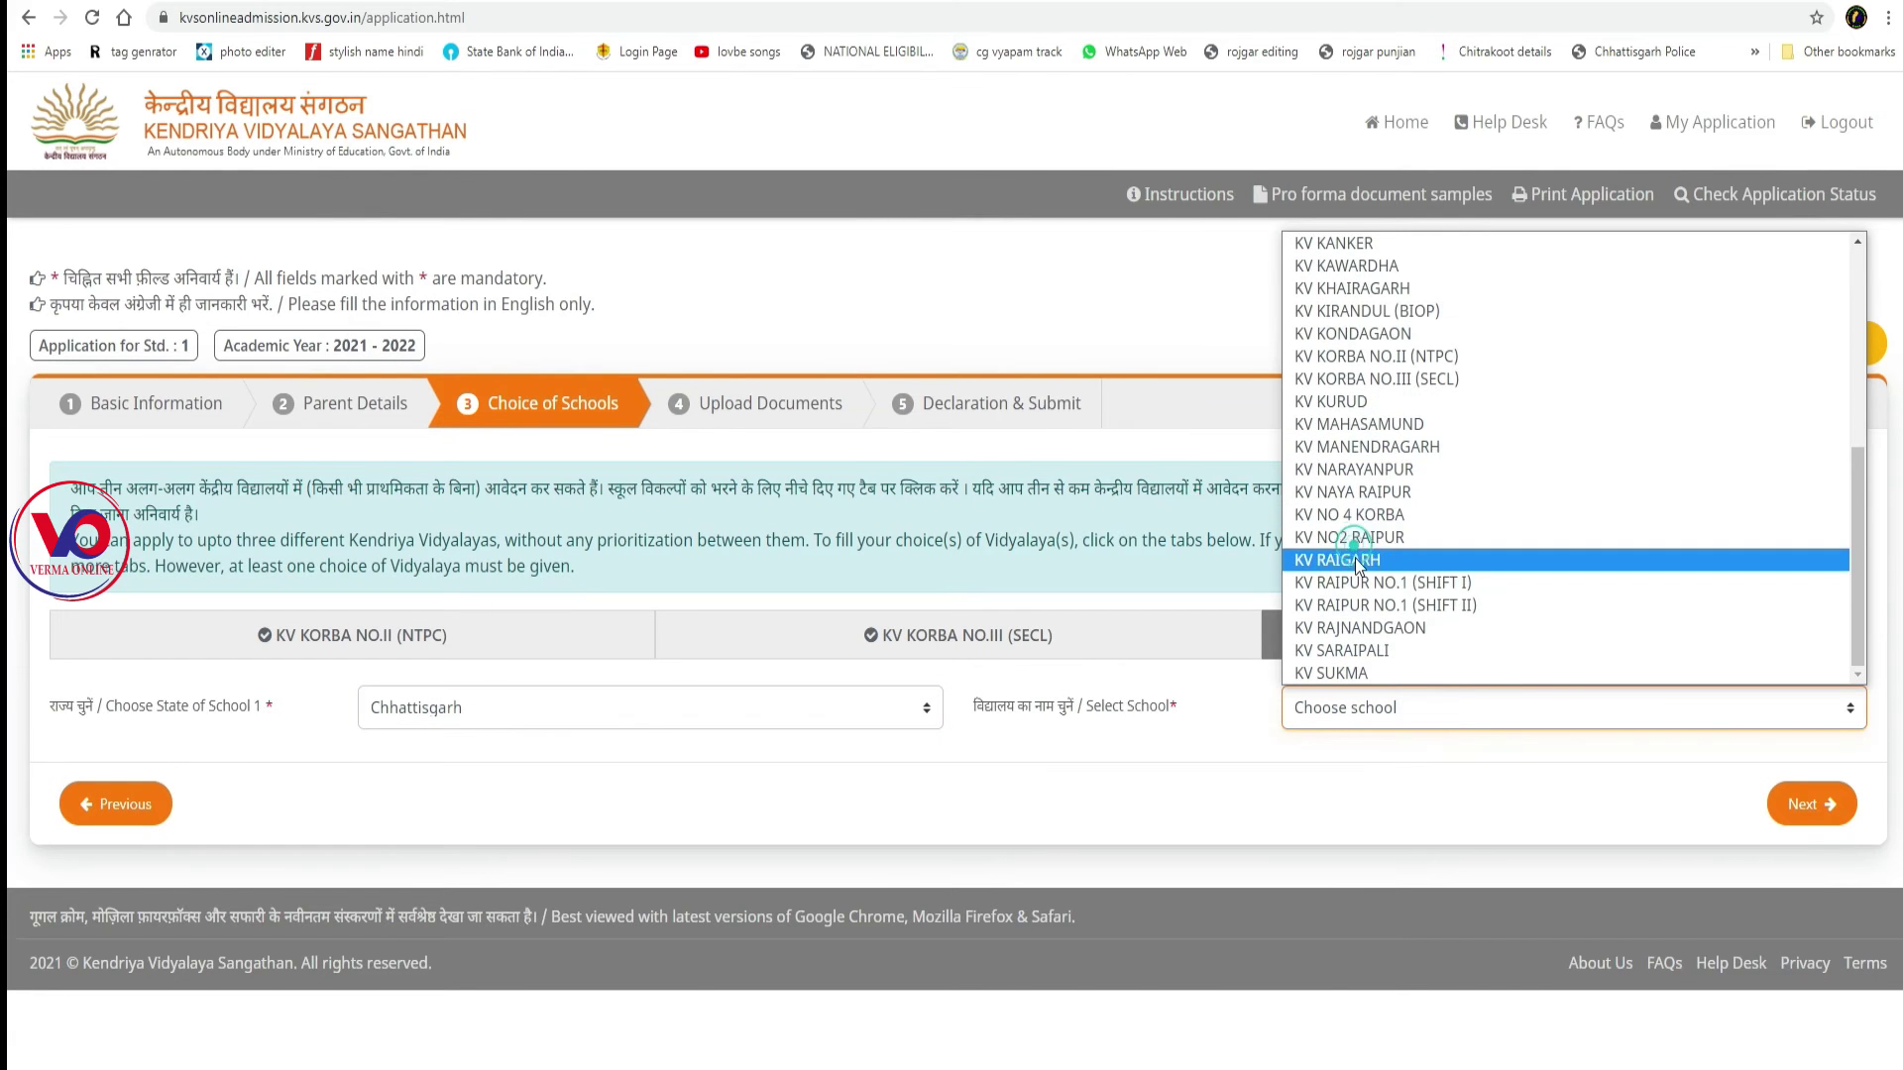
left_click(1354, 559)
Mark KV RAIGARH within 5 km, decline priority help, and pick service category 5.
scroll(1199, 561, "down", 4)
left_click(976, 522)
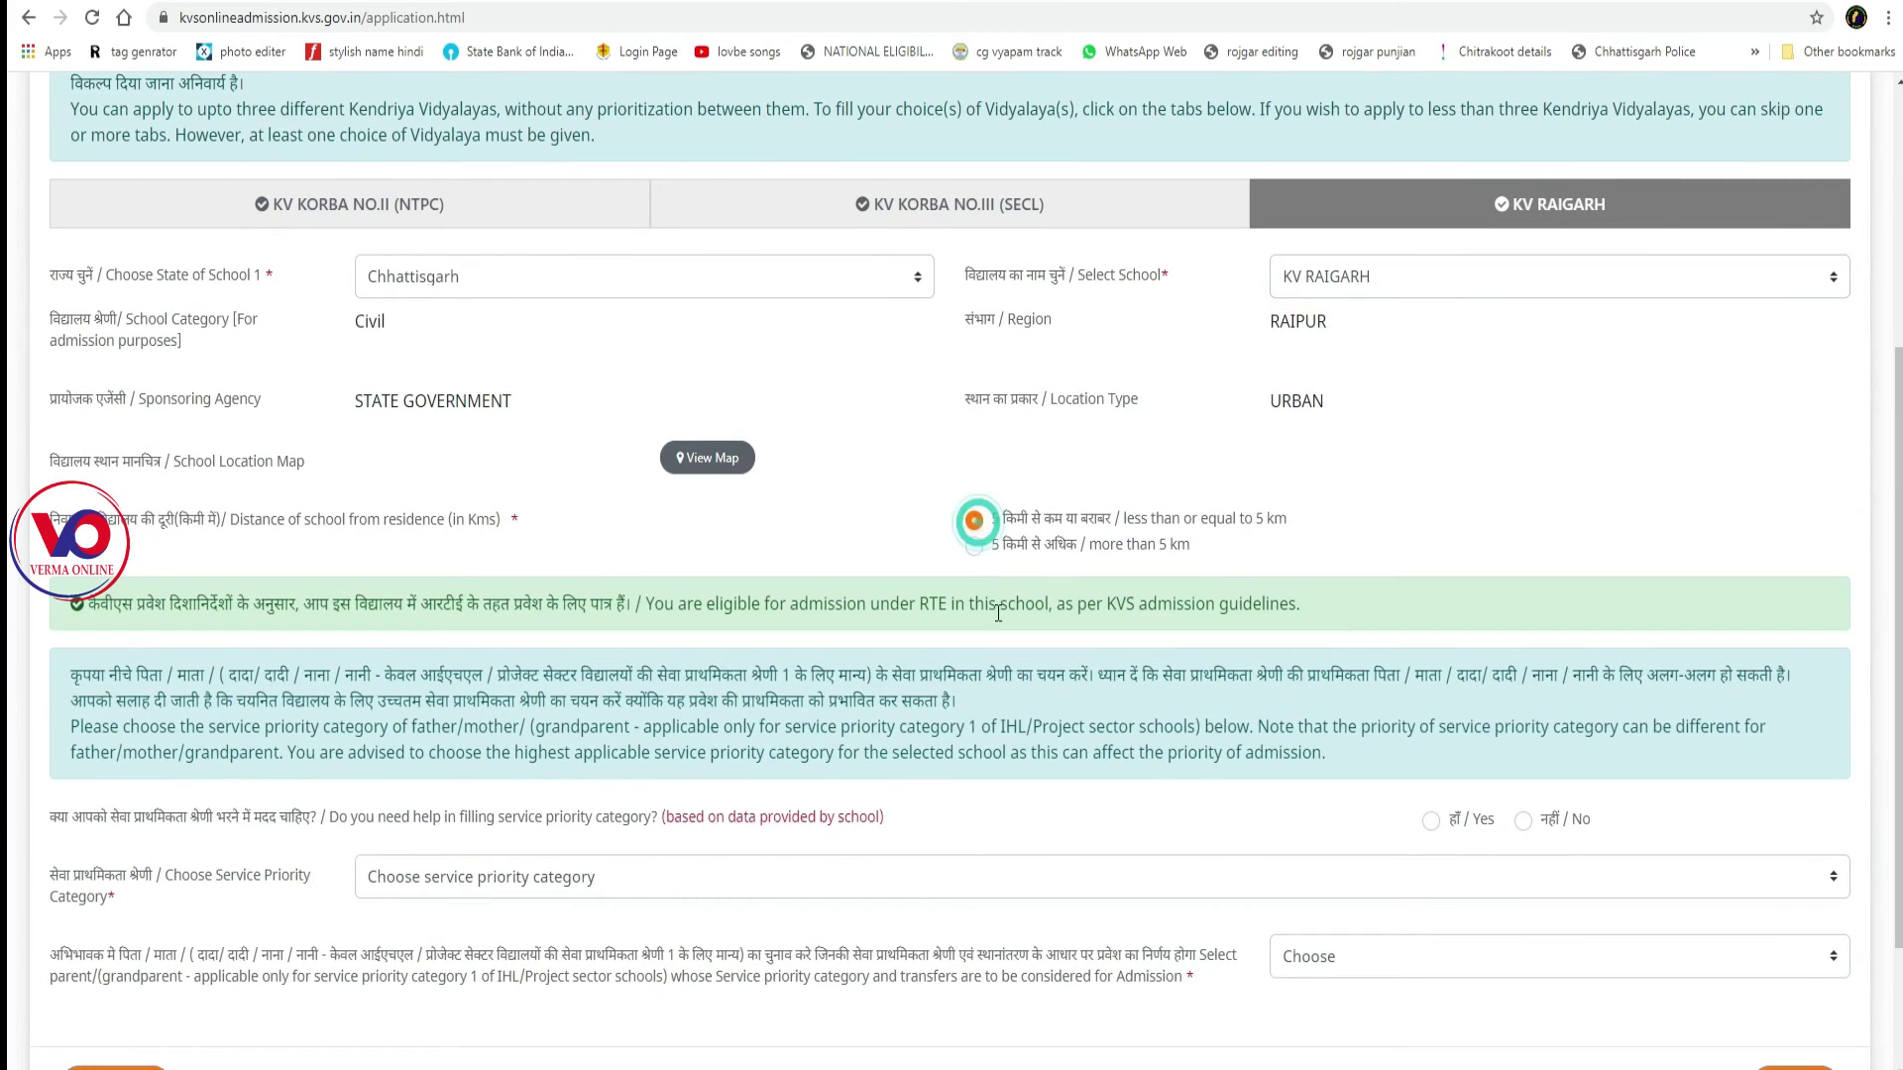
left_click(1522, 821)
scroll(571, 659, "down", 2)
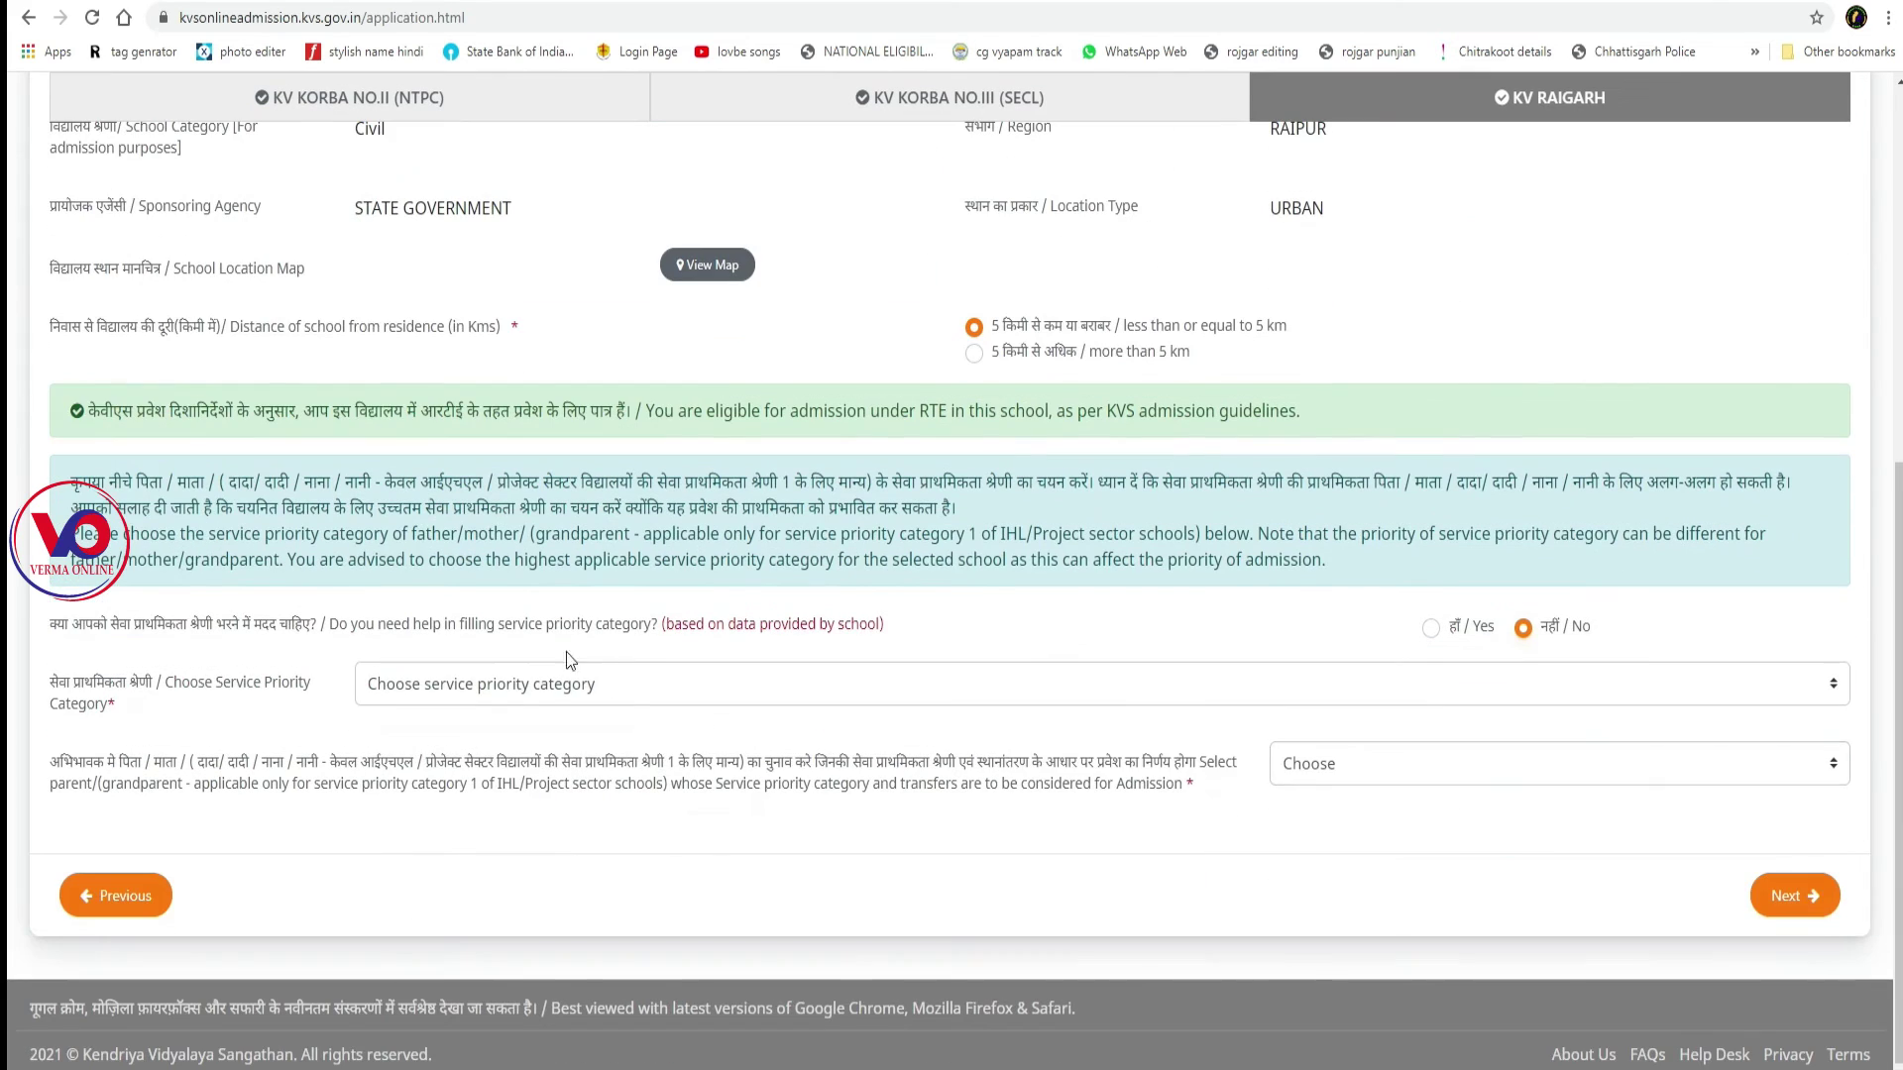
left_click(503, 692)
left_click(459, 974)
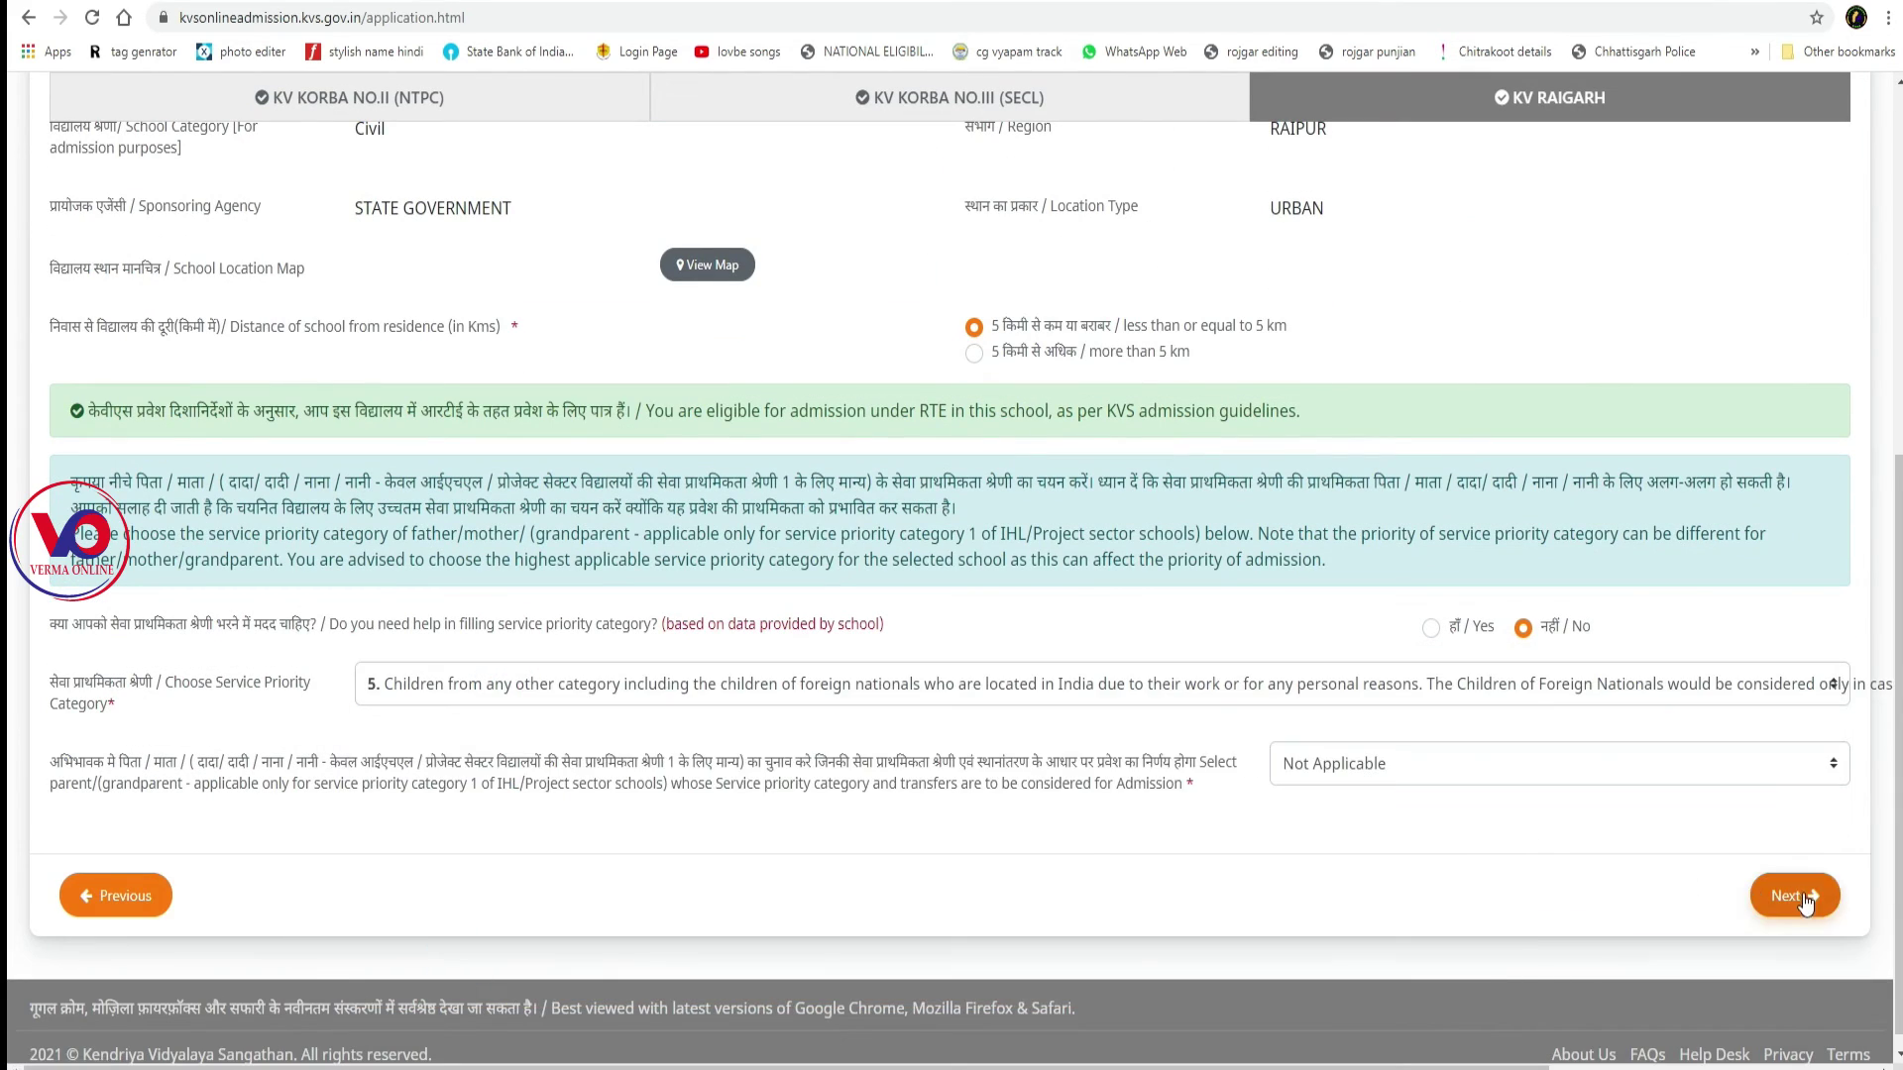
left_click(1802, 897)
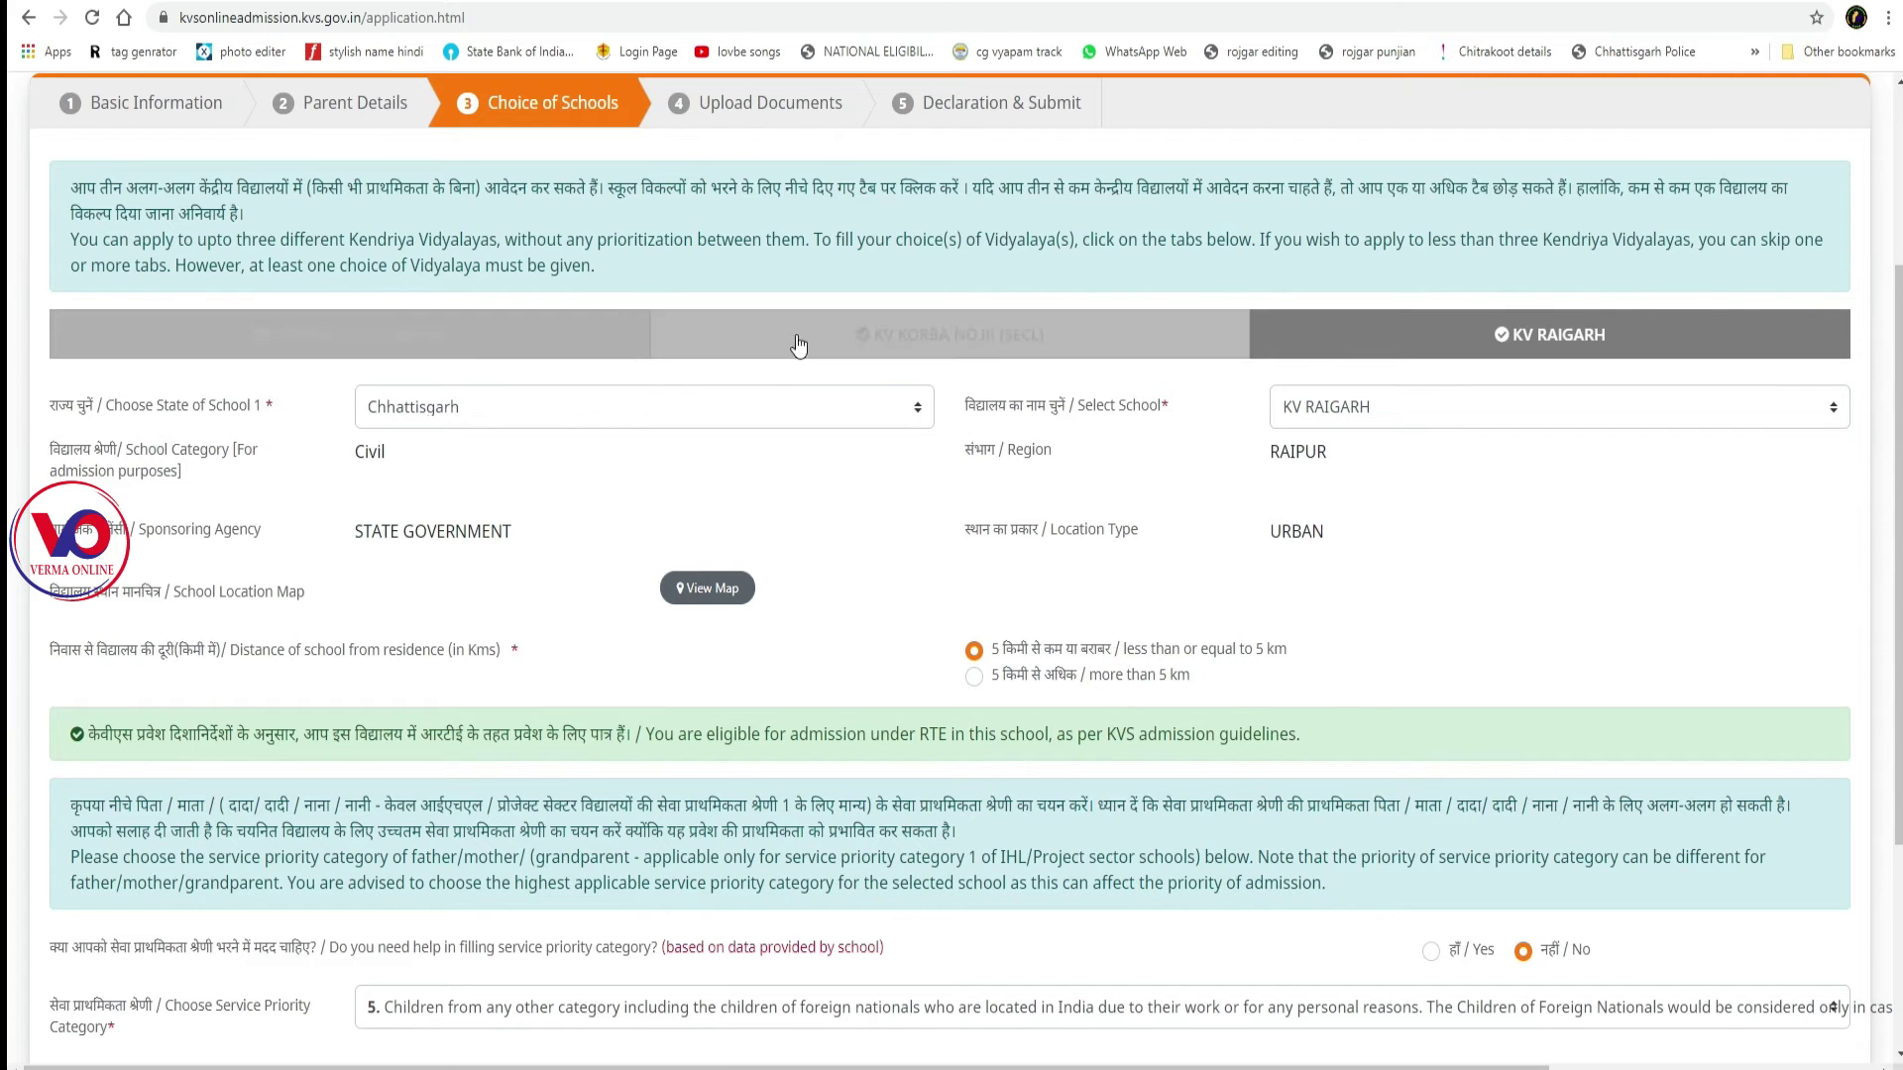
Clear the missing-information alert and set the priority parent to Father, not transferred.
scroll(1090, 361, "down", 4)
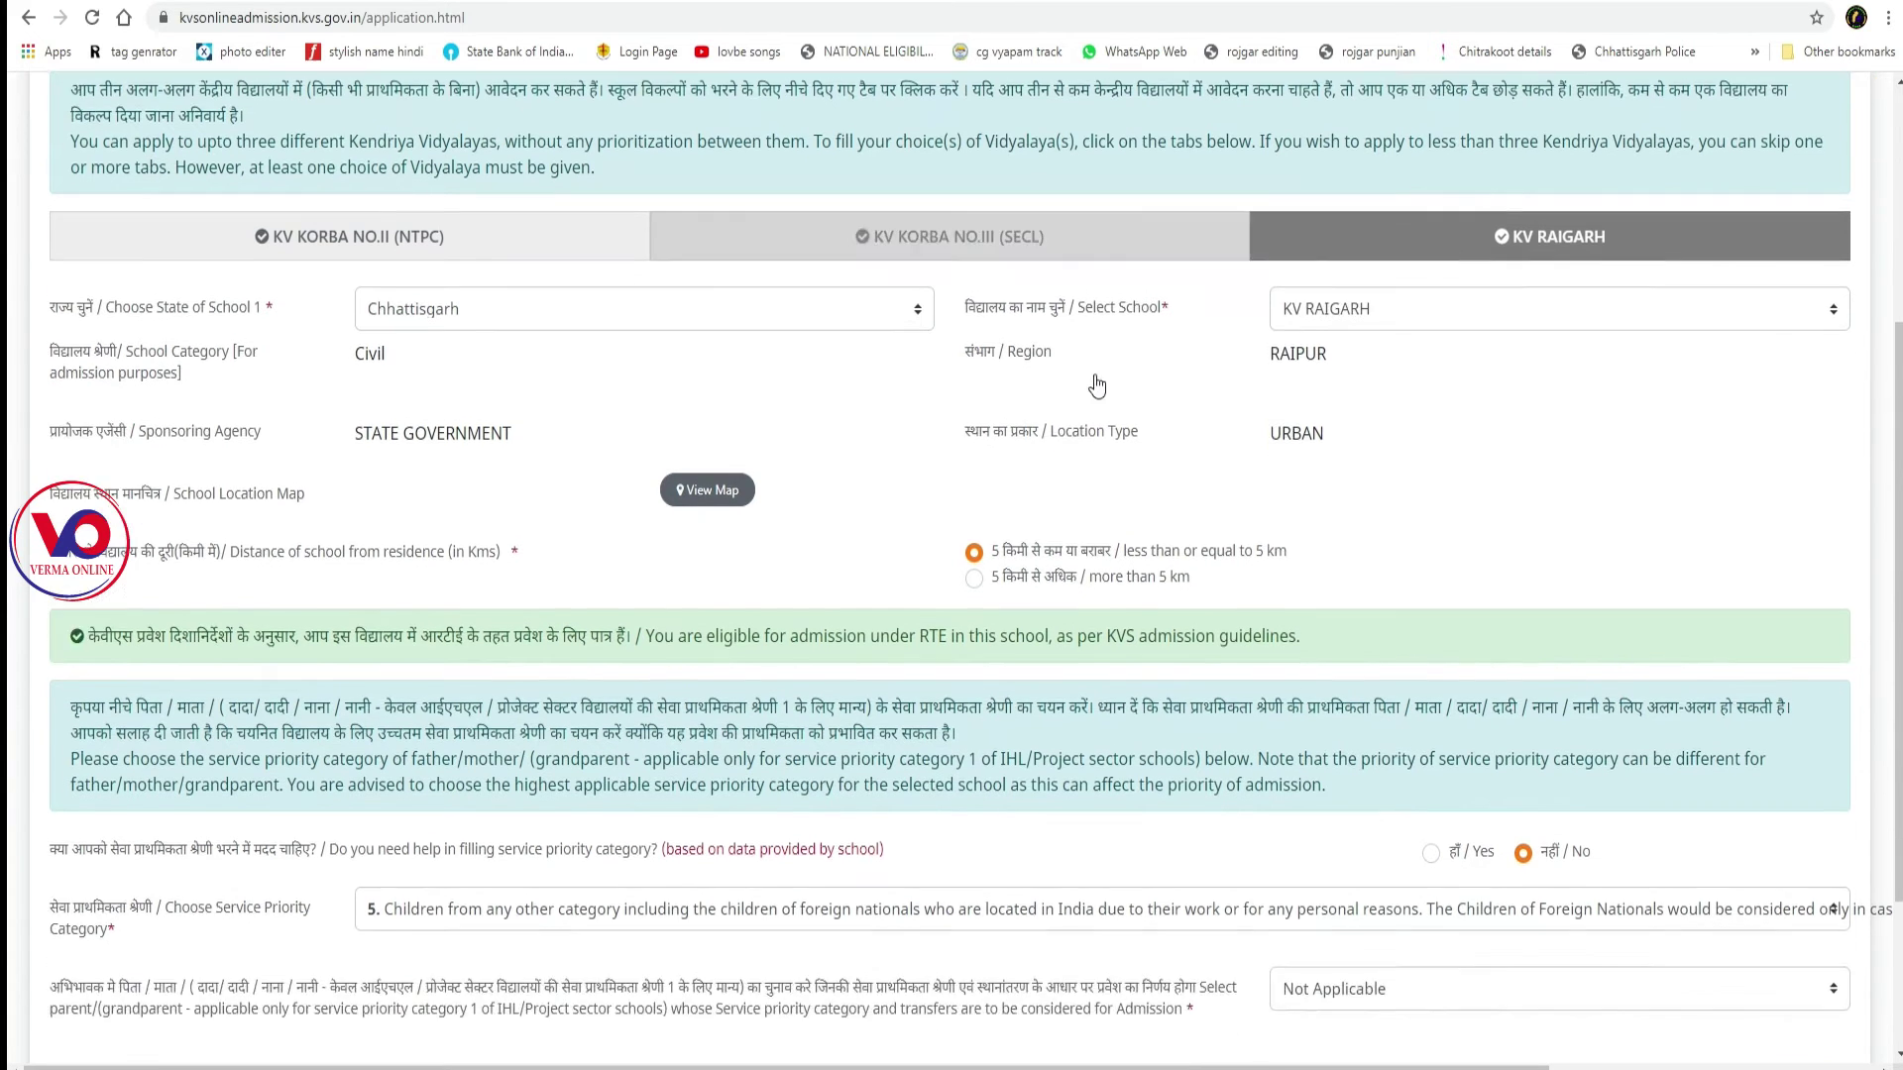
left_click(1815, 874)
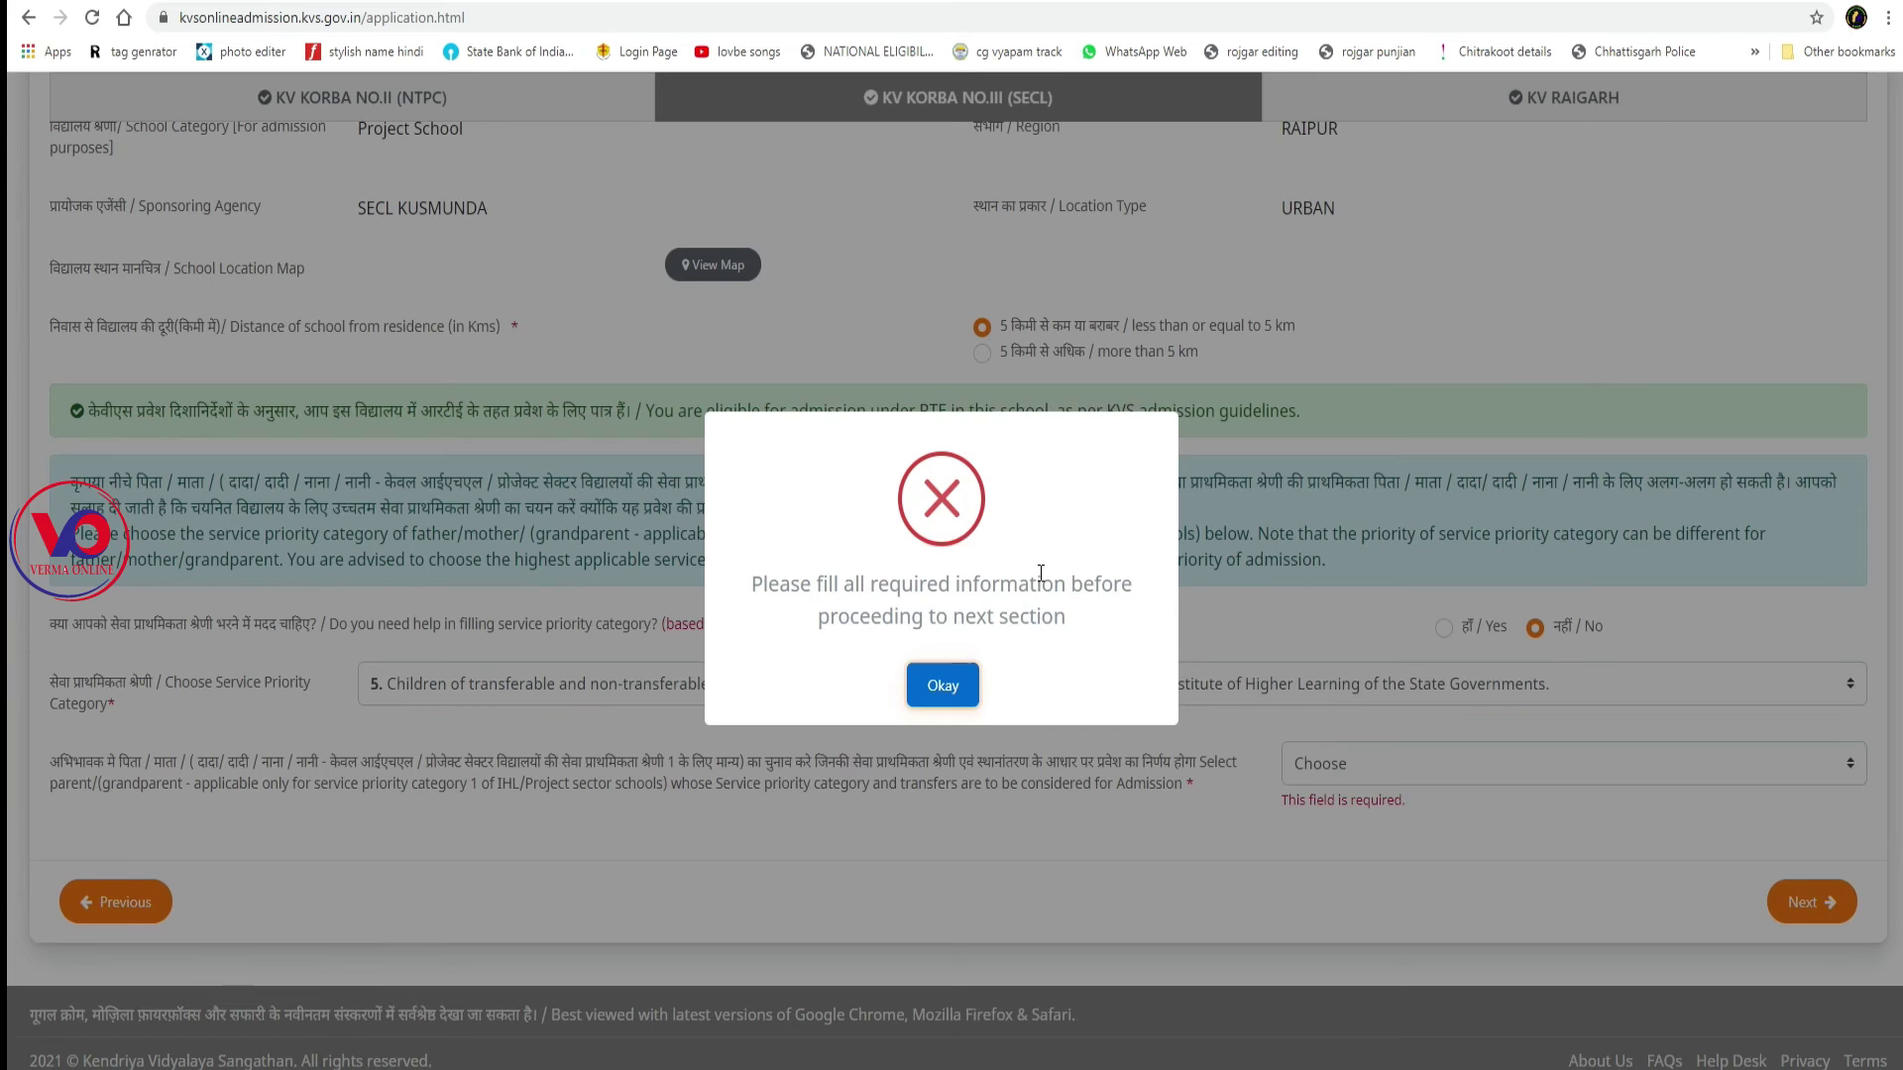
left_click(952, 684)
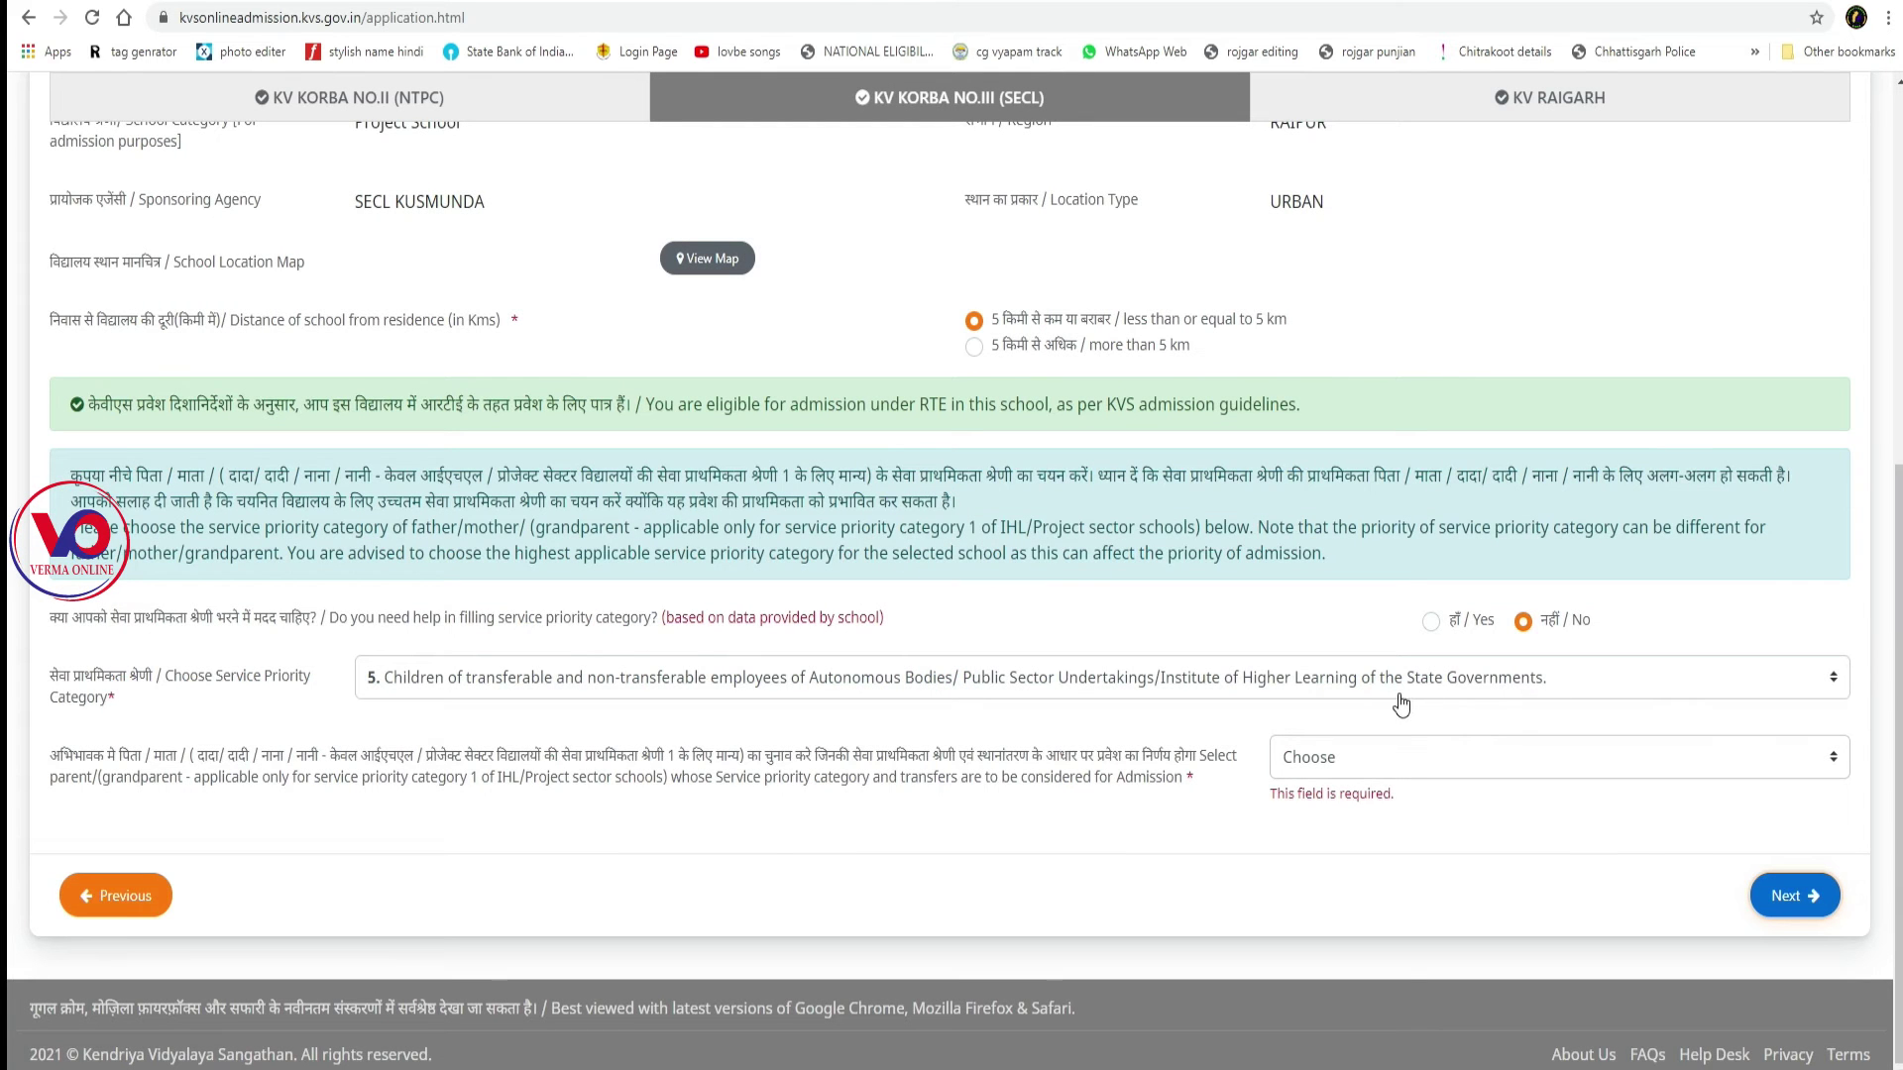
left_click(1417, 763)
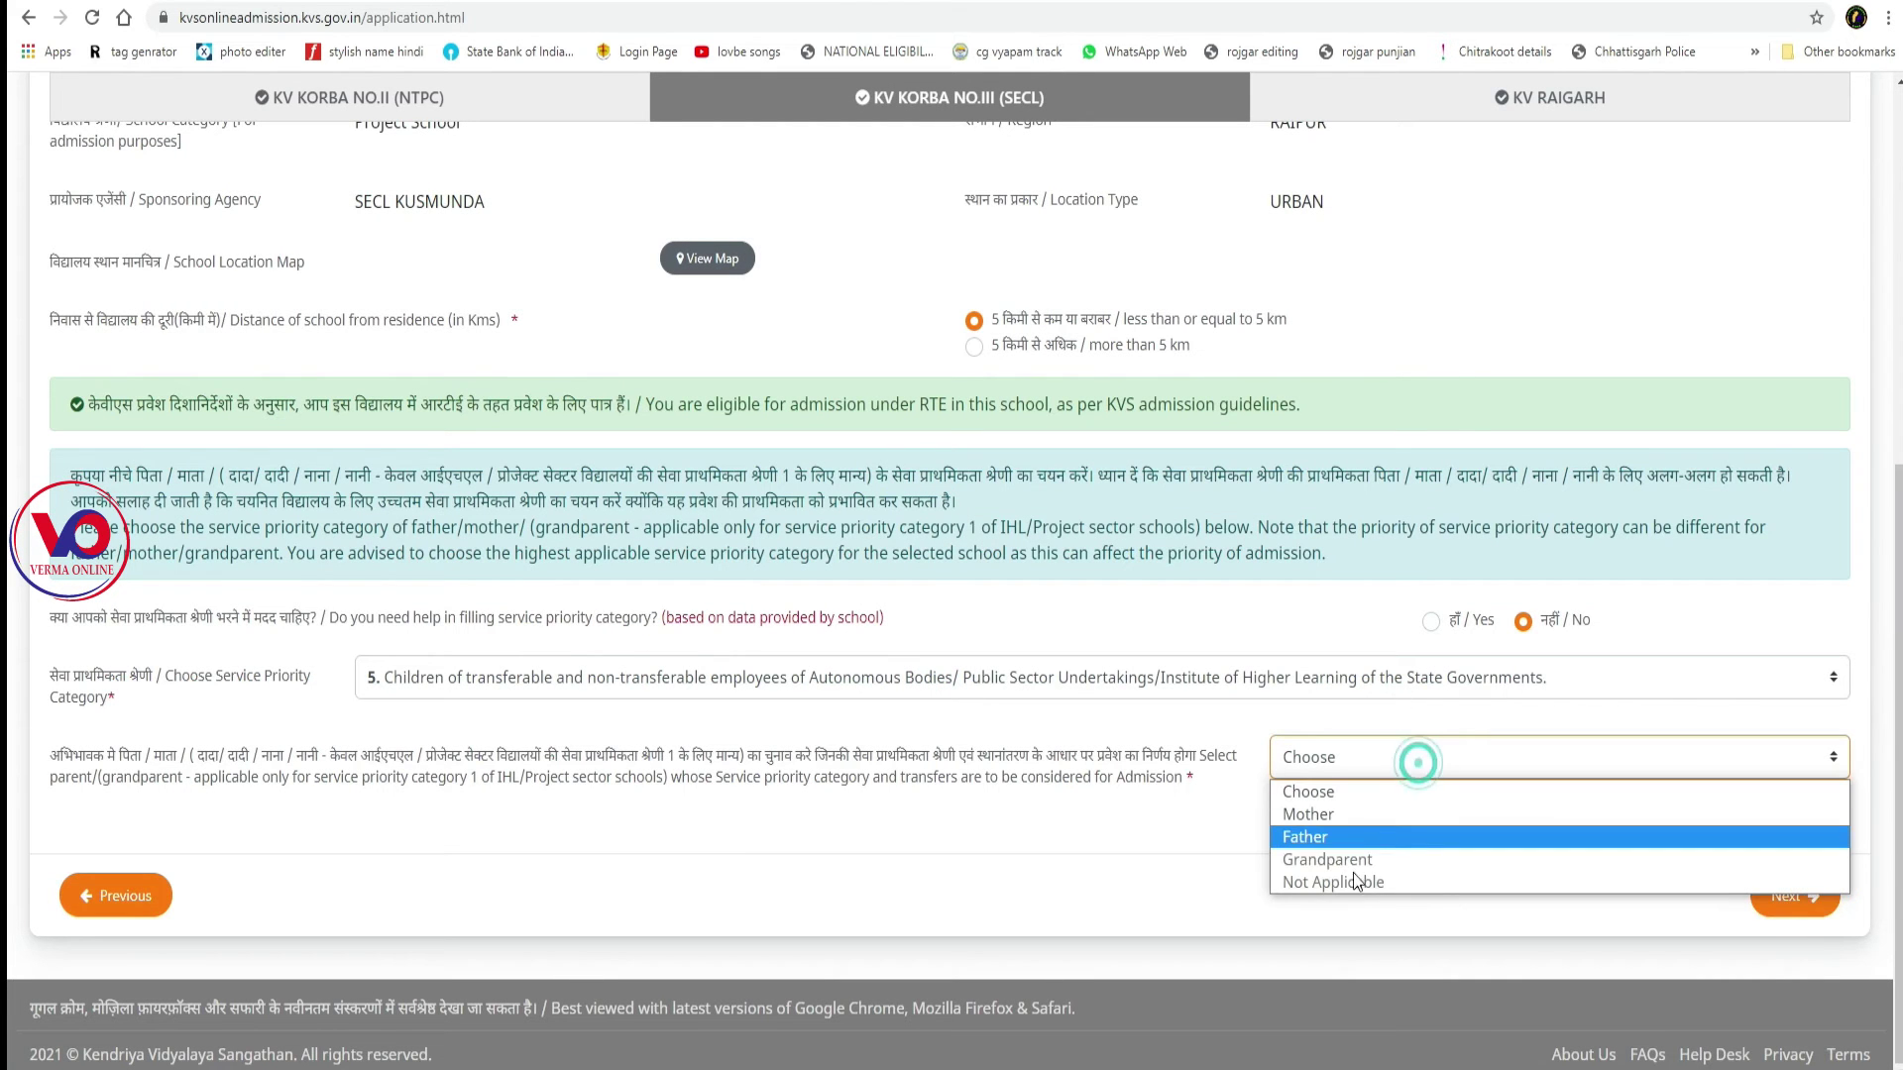
left_click(1316, 840)
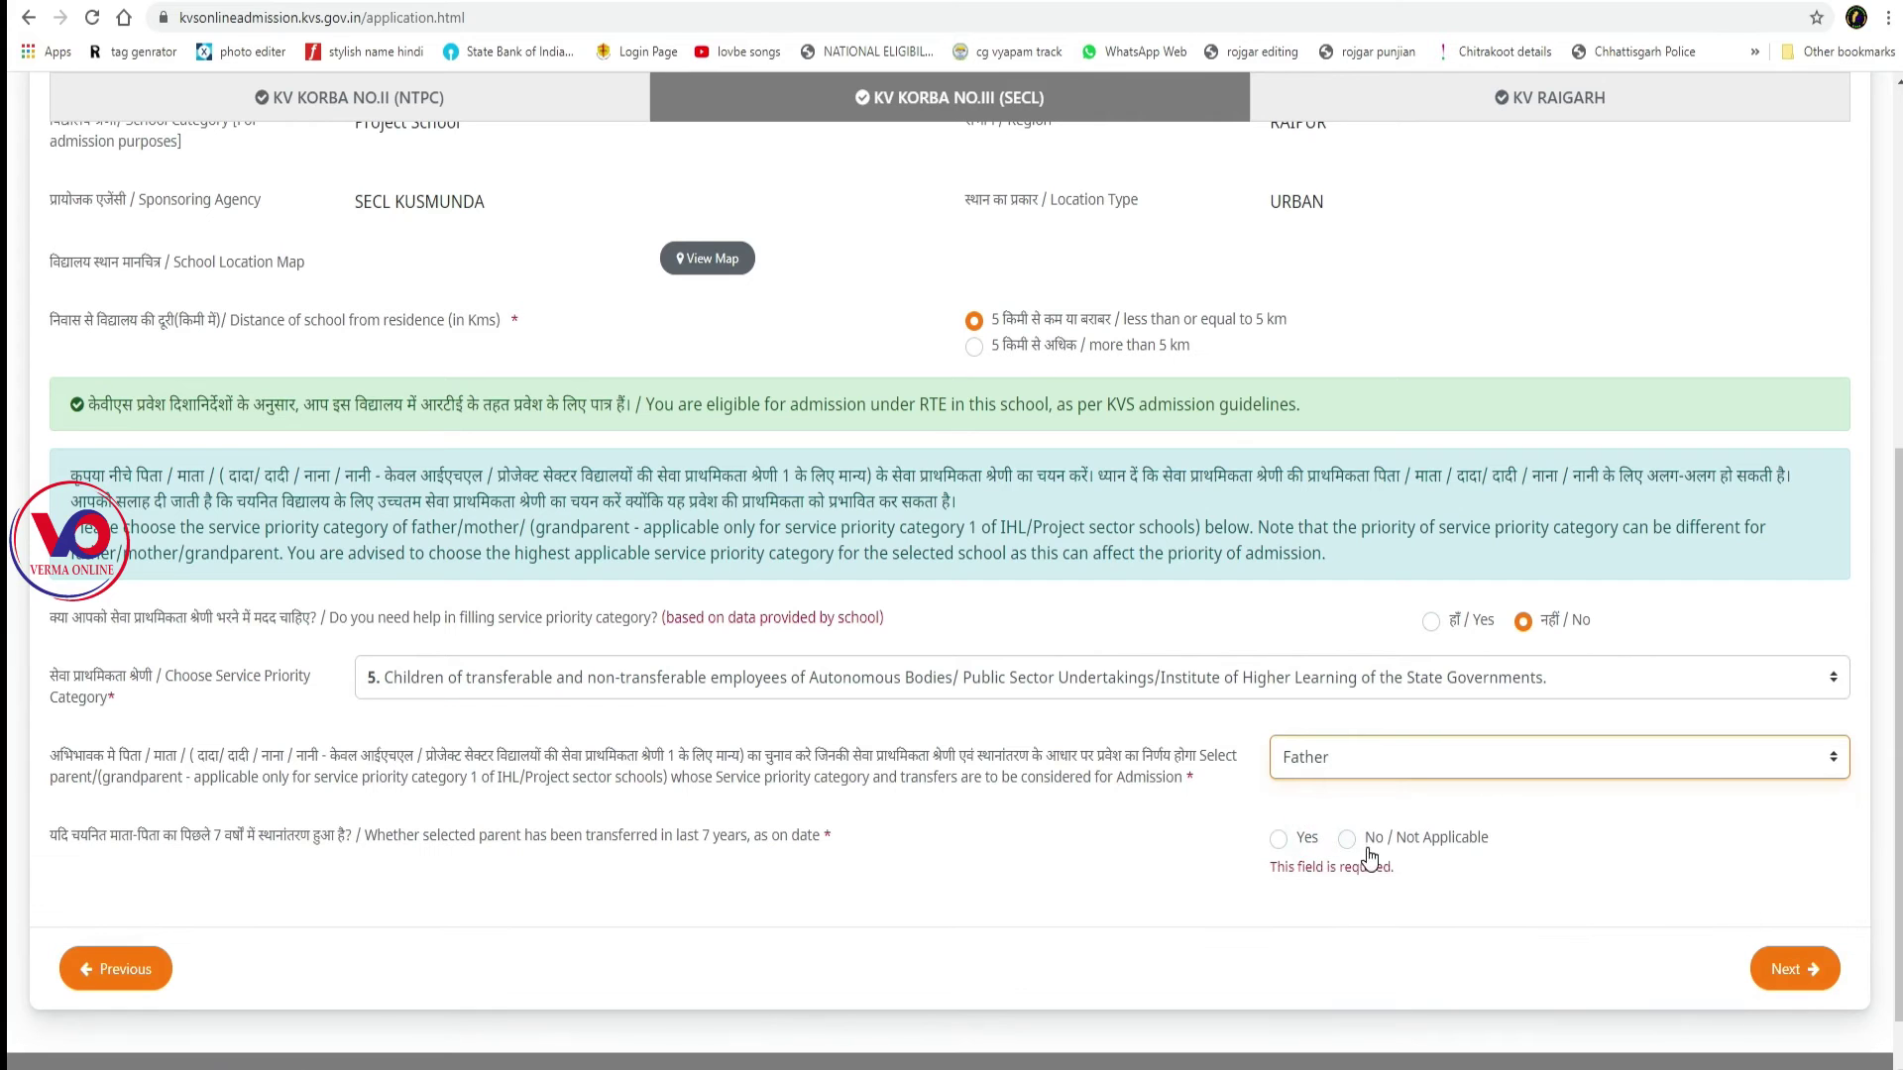
left_click(1358, 846)
left_click(1789, 953)
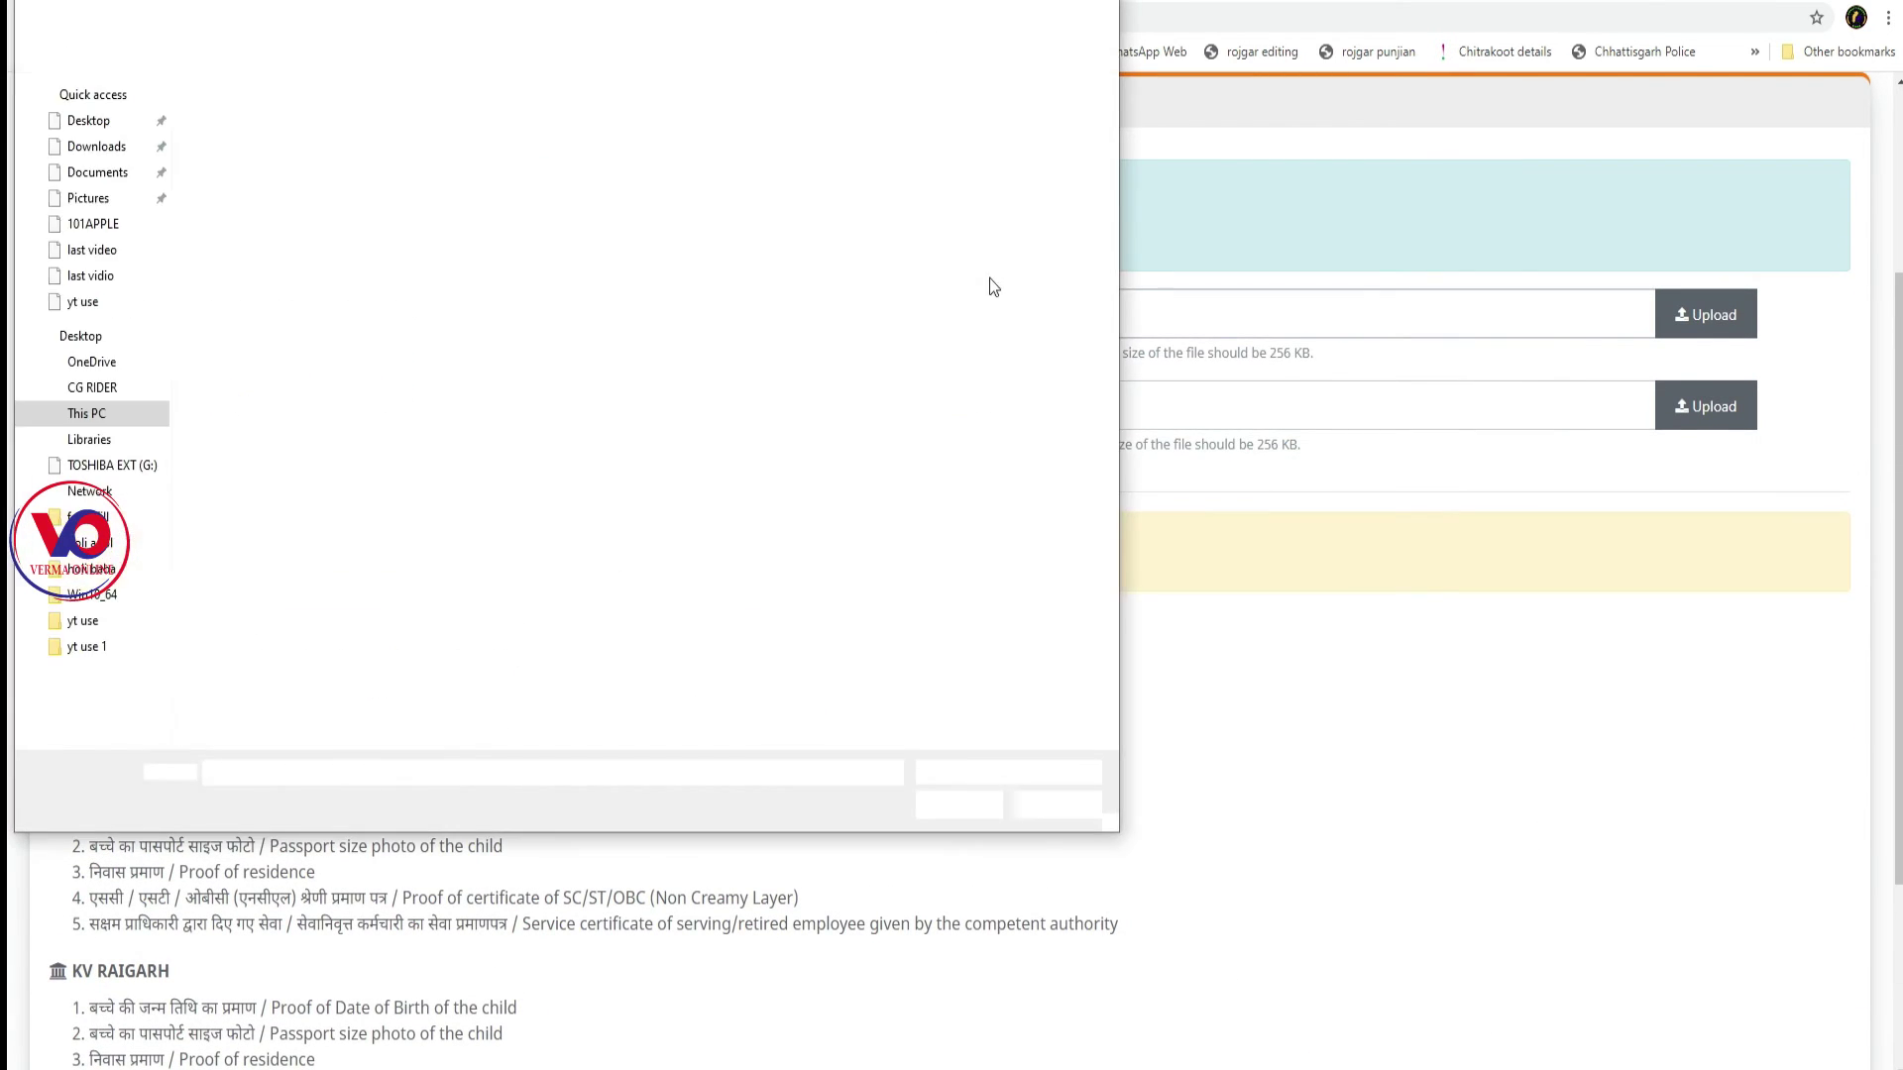
Upload 01111.jpg as the child's date of birth proof.
left_click(229, 161)
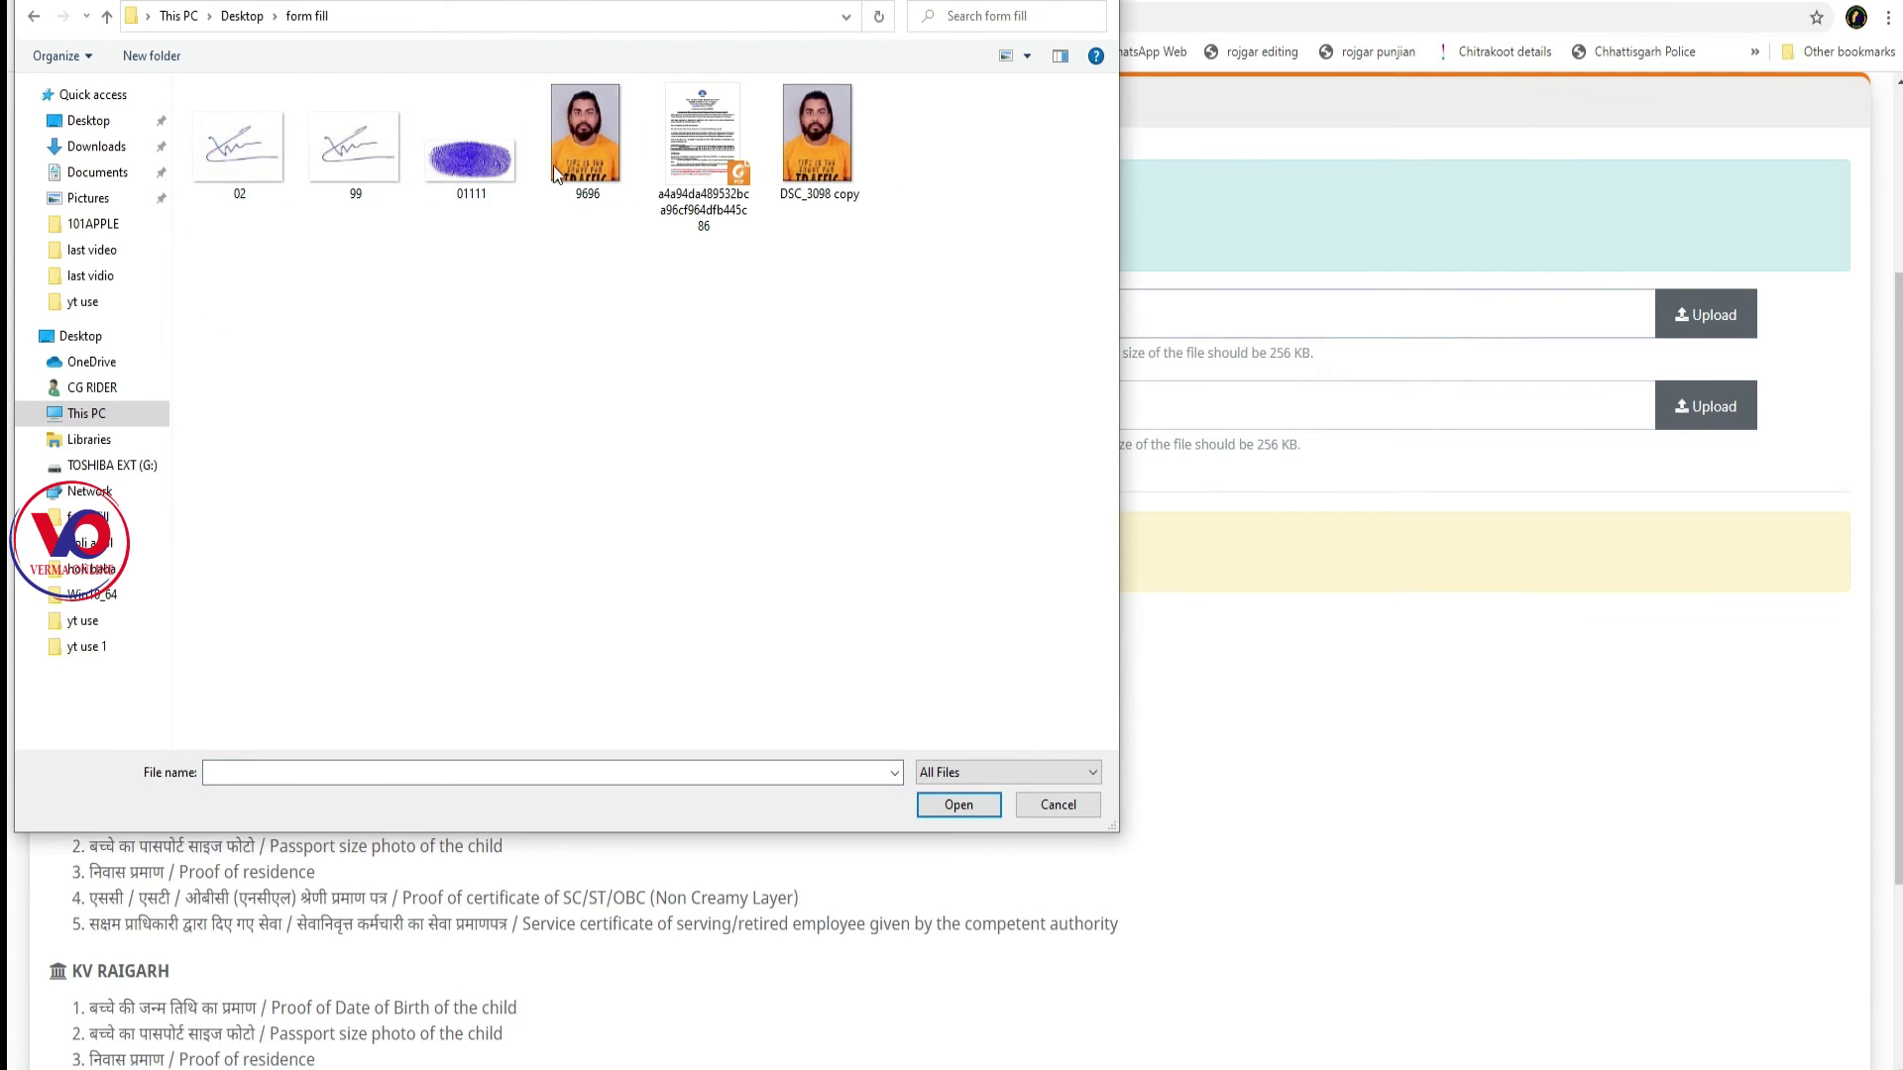
left_click(584, 159)
double_click(437, 194)
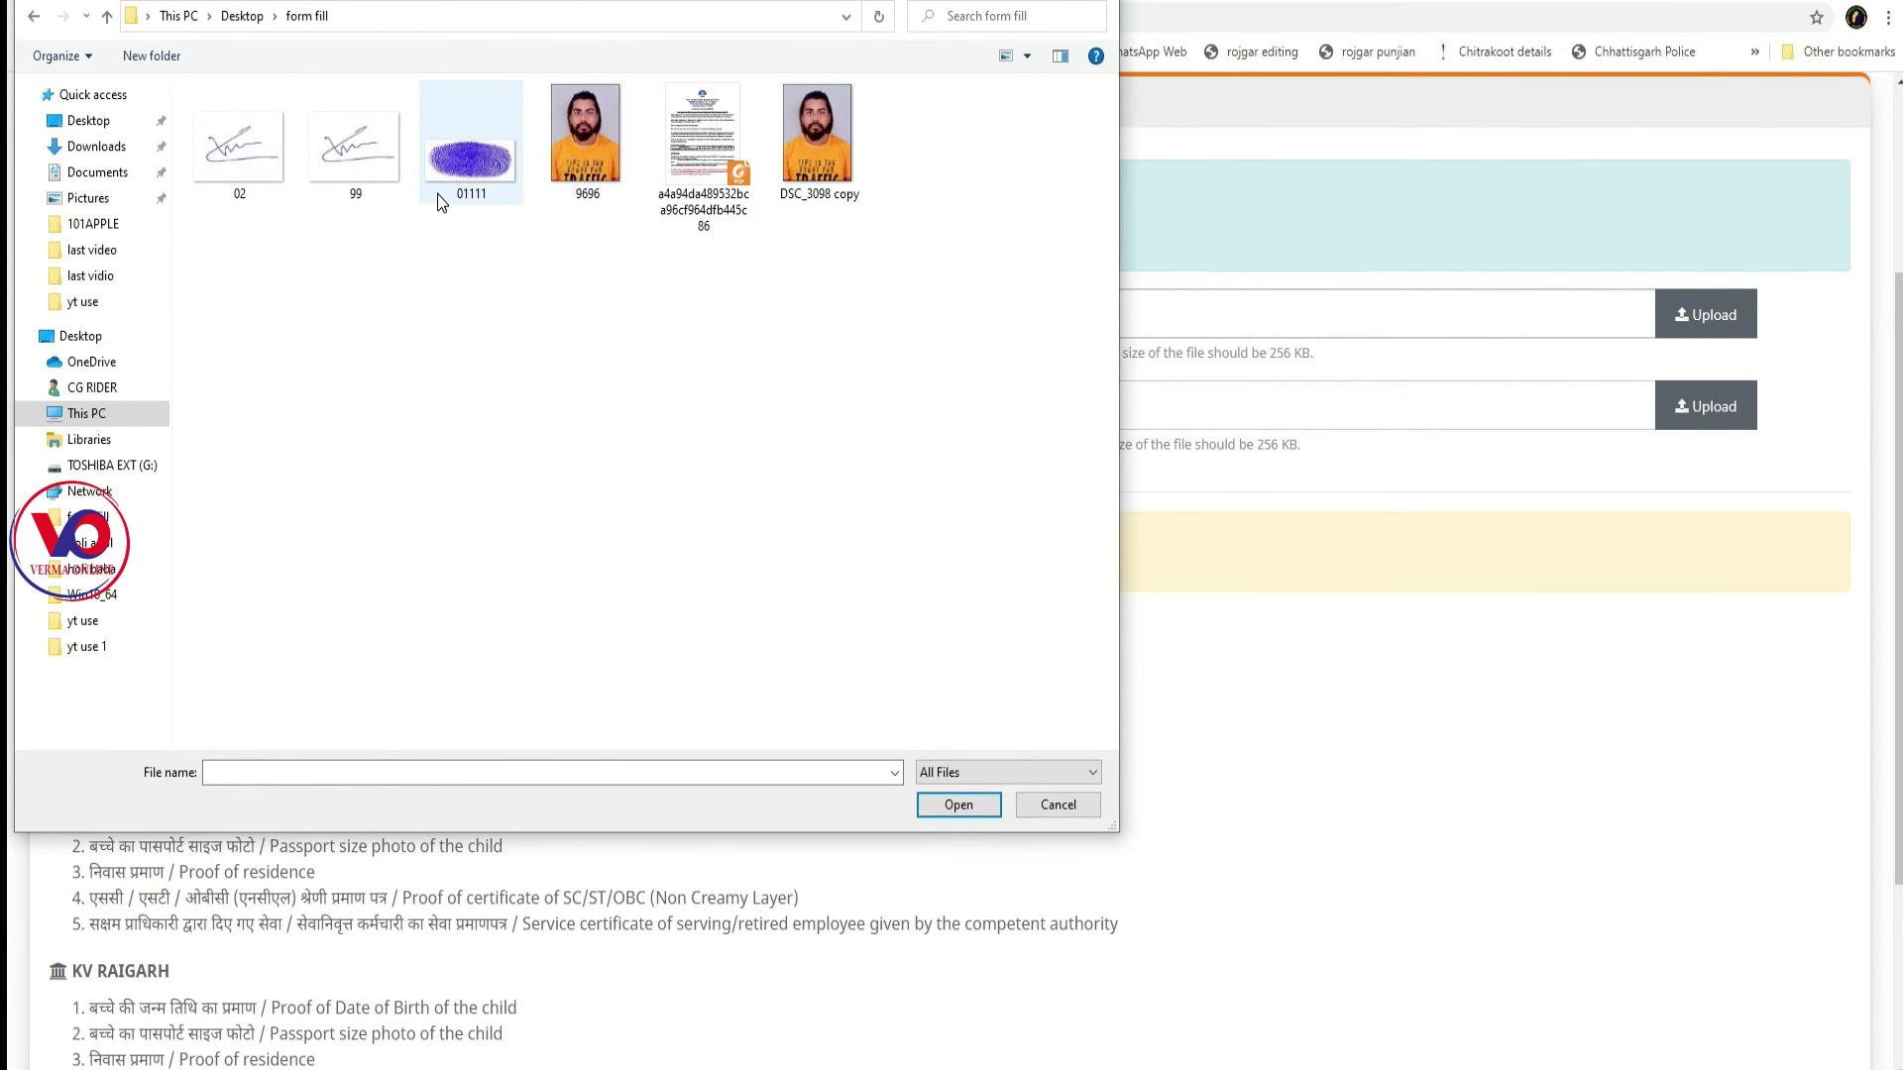
left_click(1708, 307)
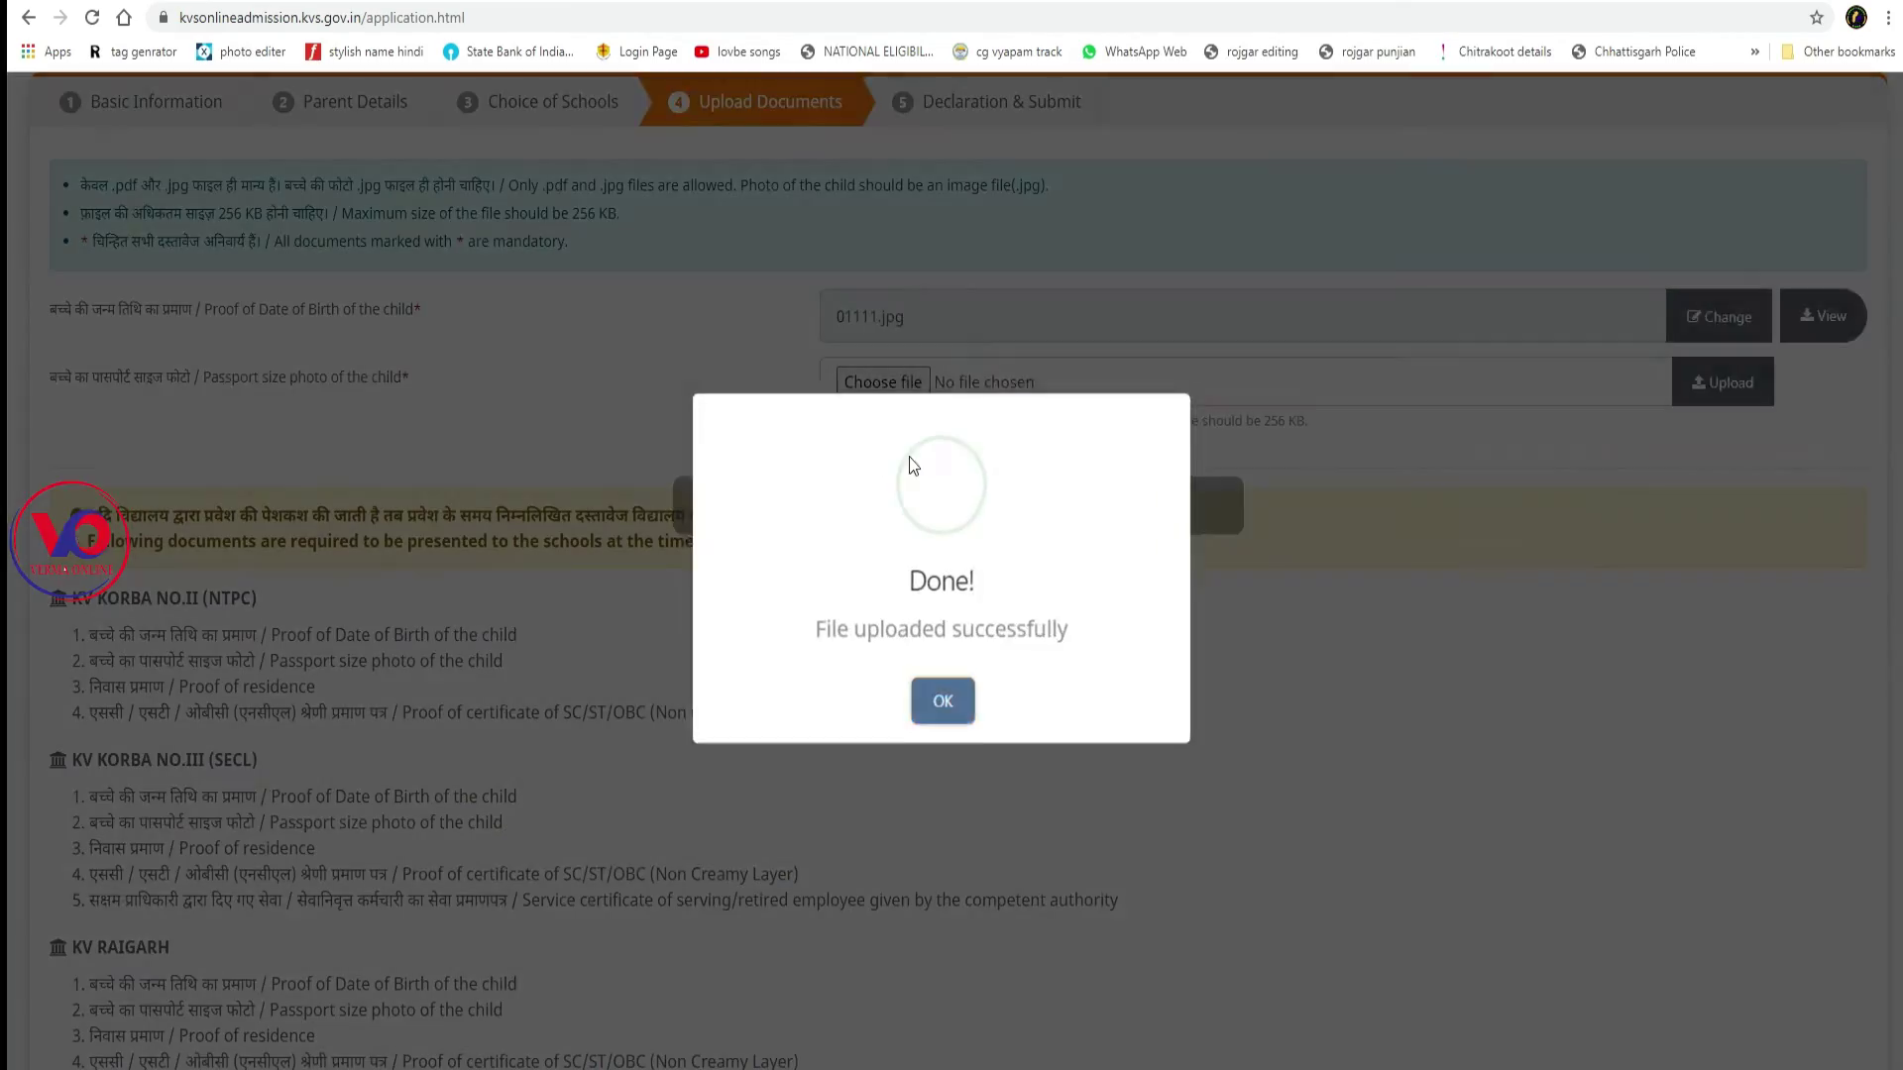
left_click(943, 698)
Upload 01111.jpg as the child's photo and continue to Declaration & Submit.
left_click(883, 392)
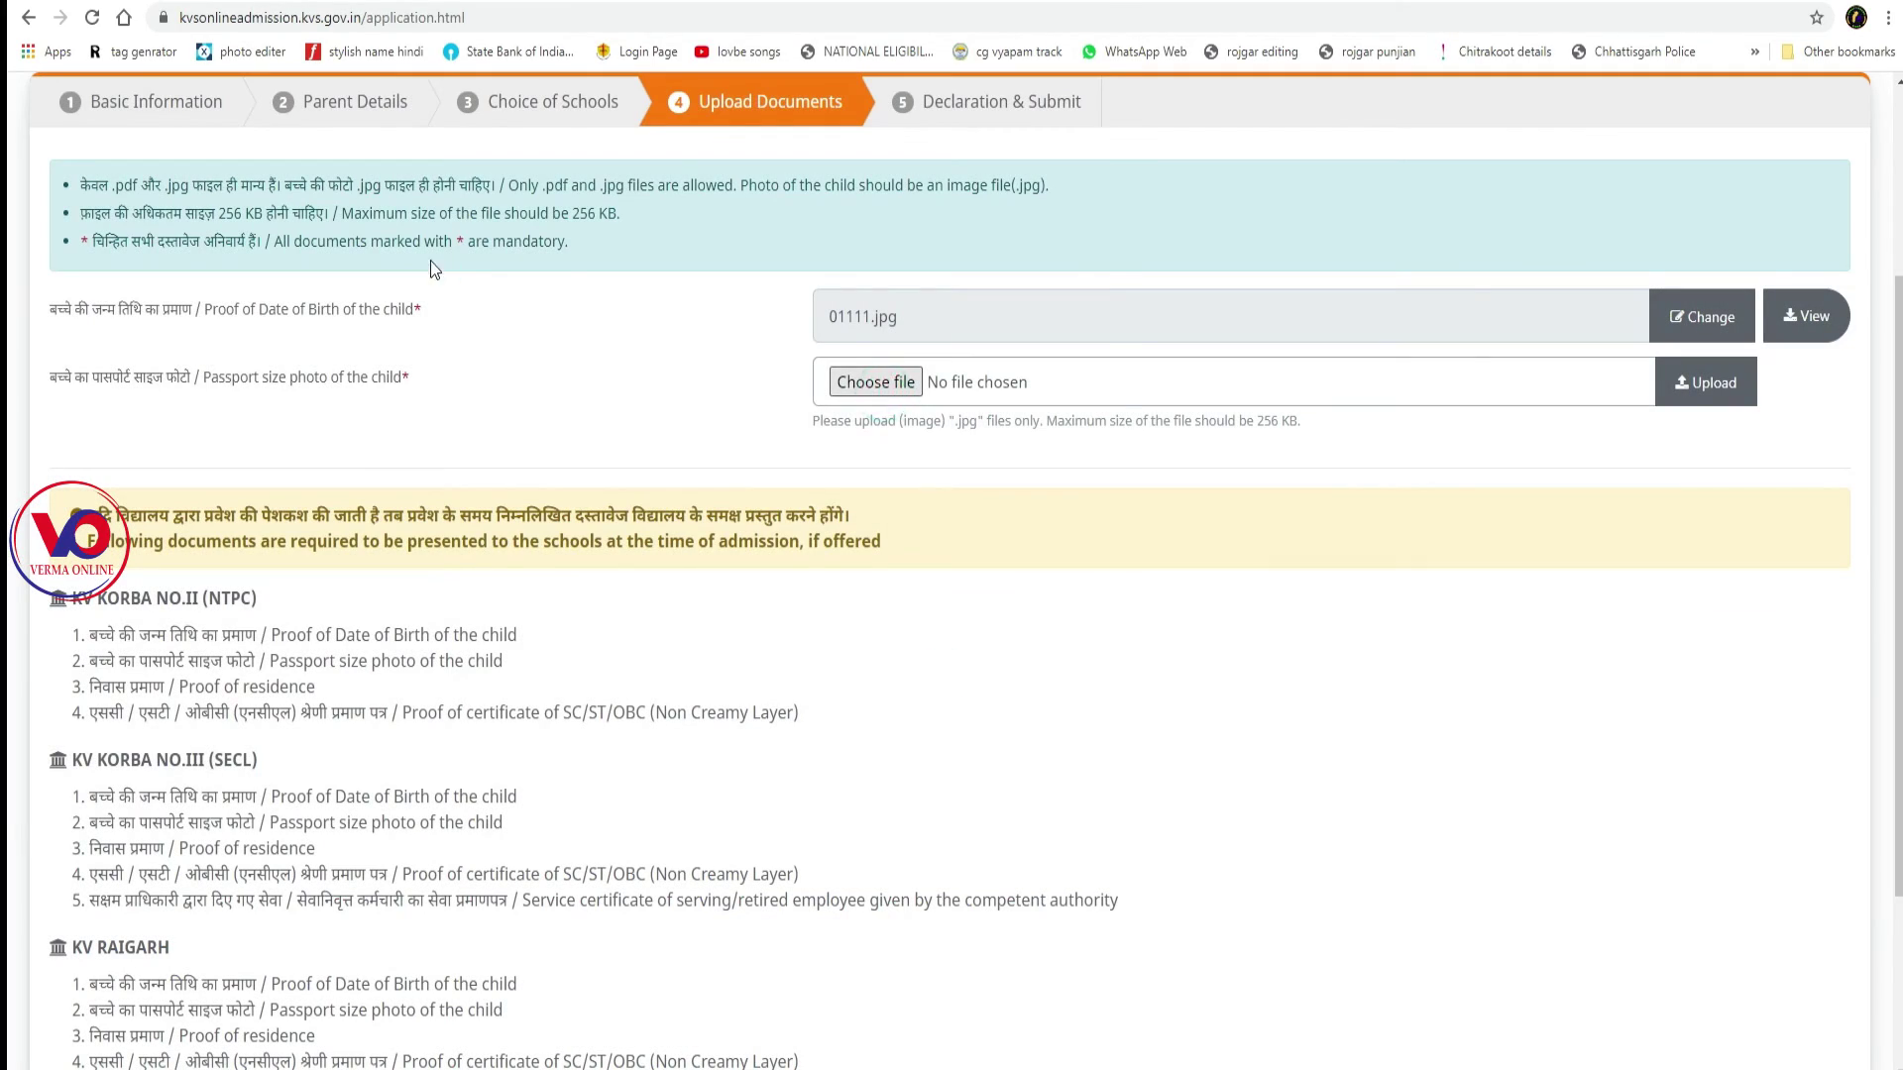
double_click(490, 178)
left_click(1734, 387)
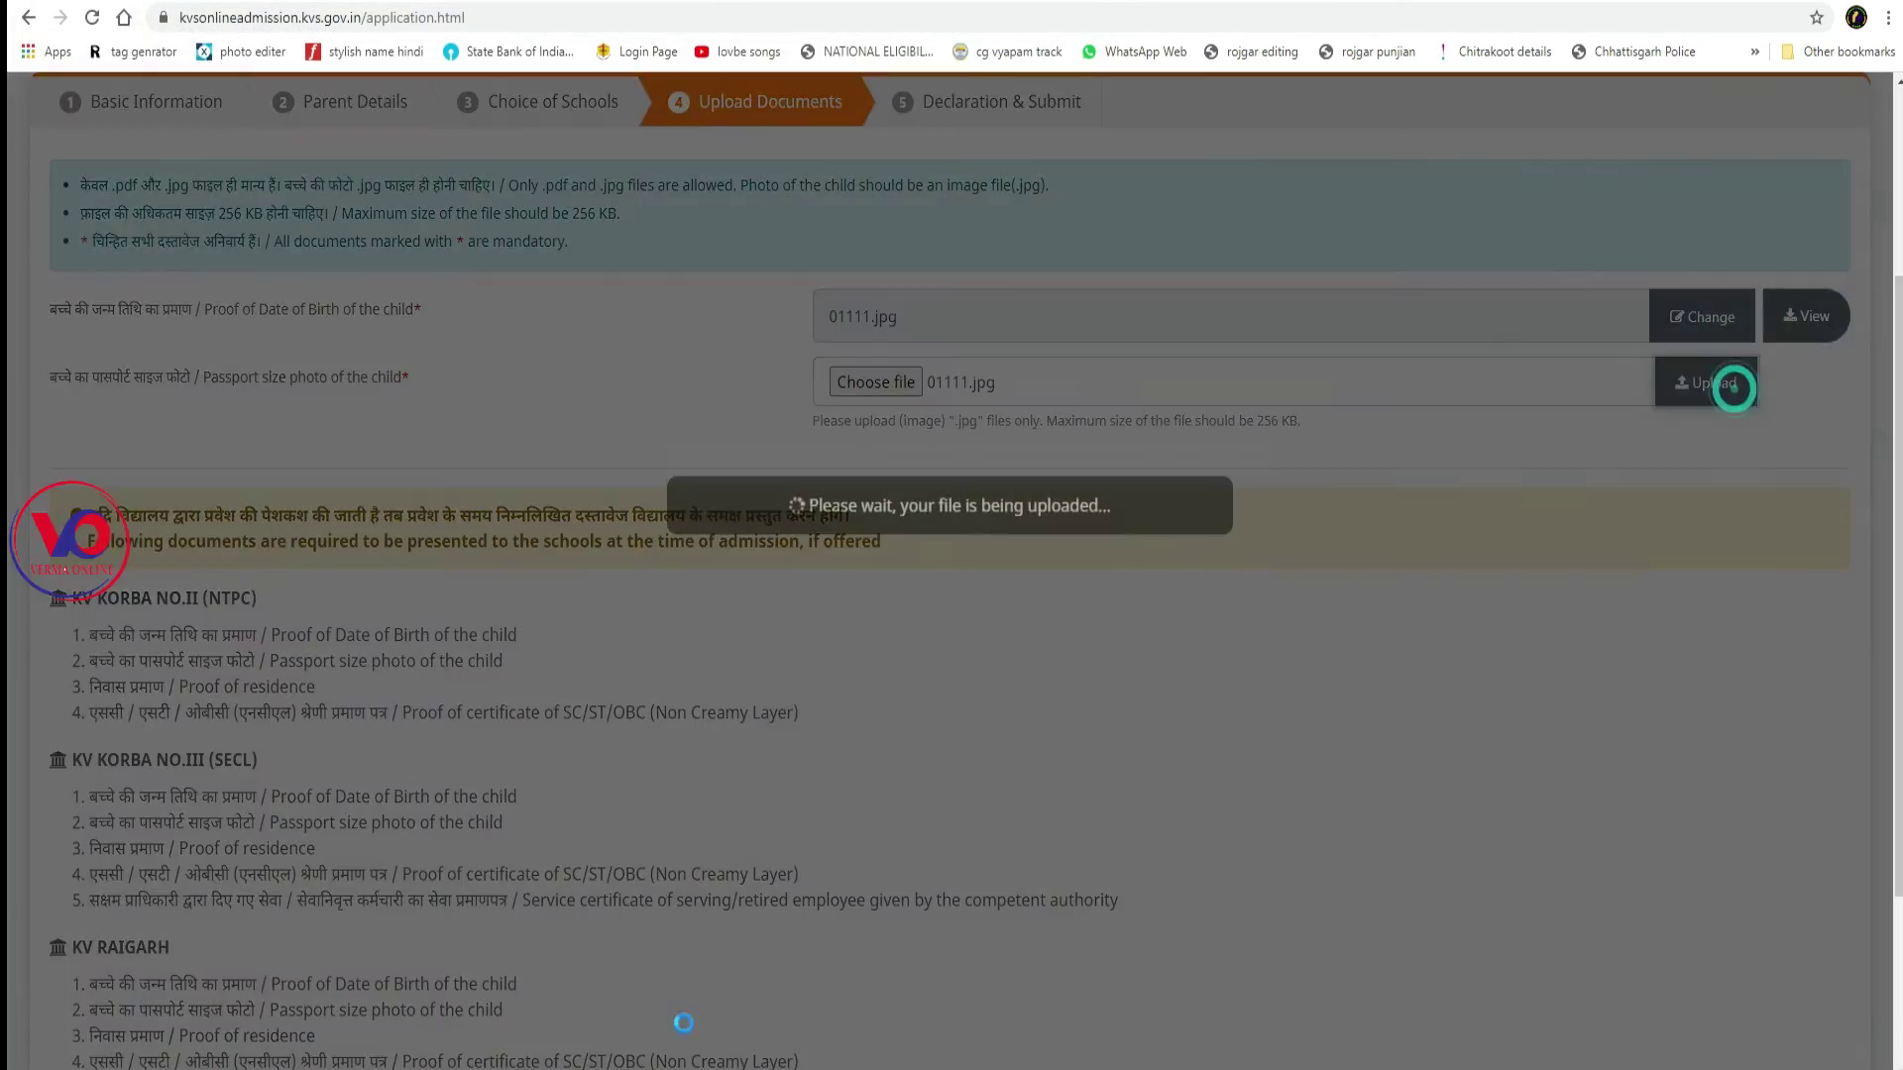
left_click(937, 696)
scroll(1270, 864, "down", 3)
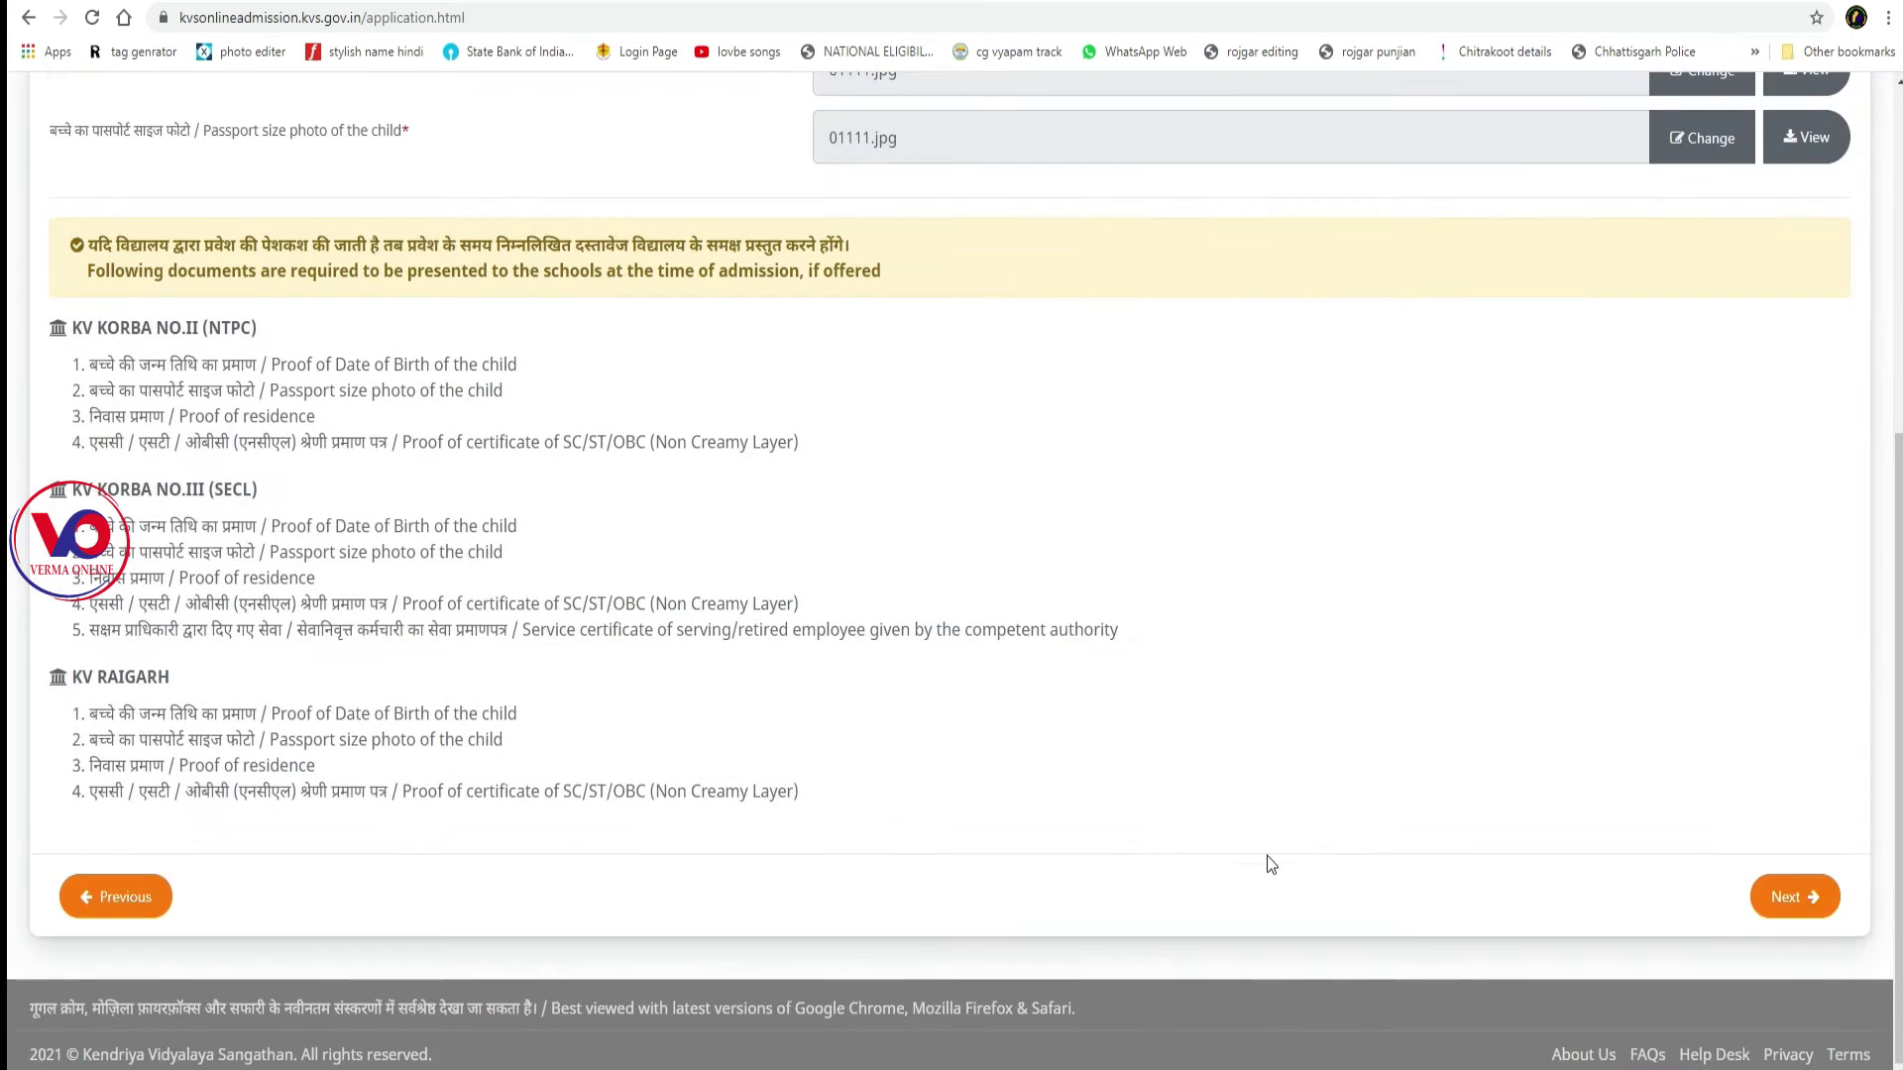
left_click(1810, 897)
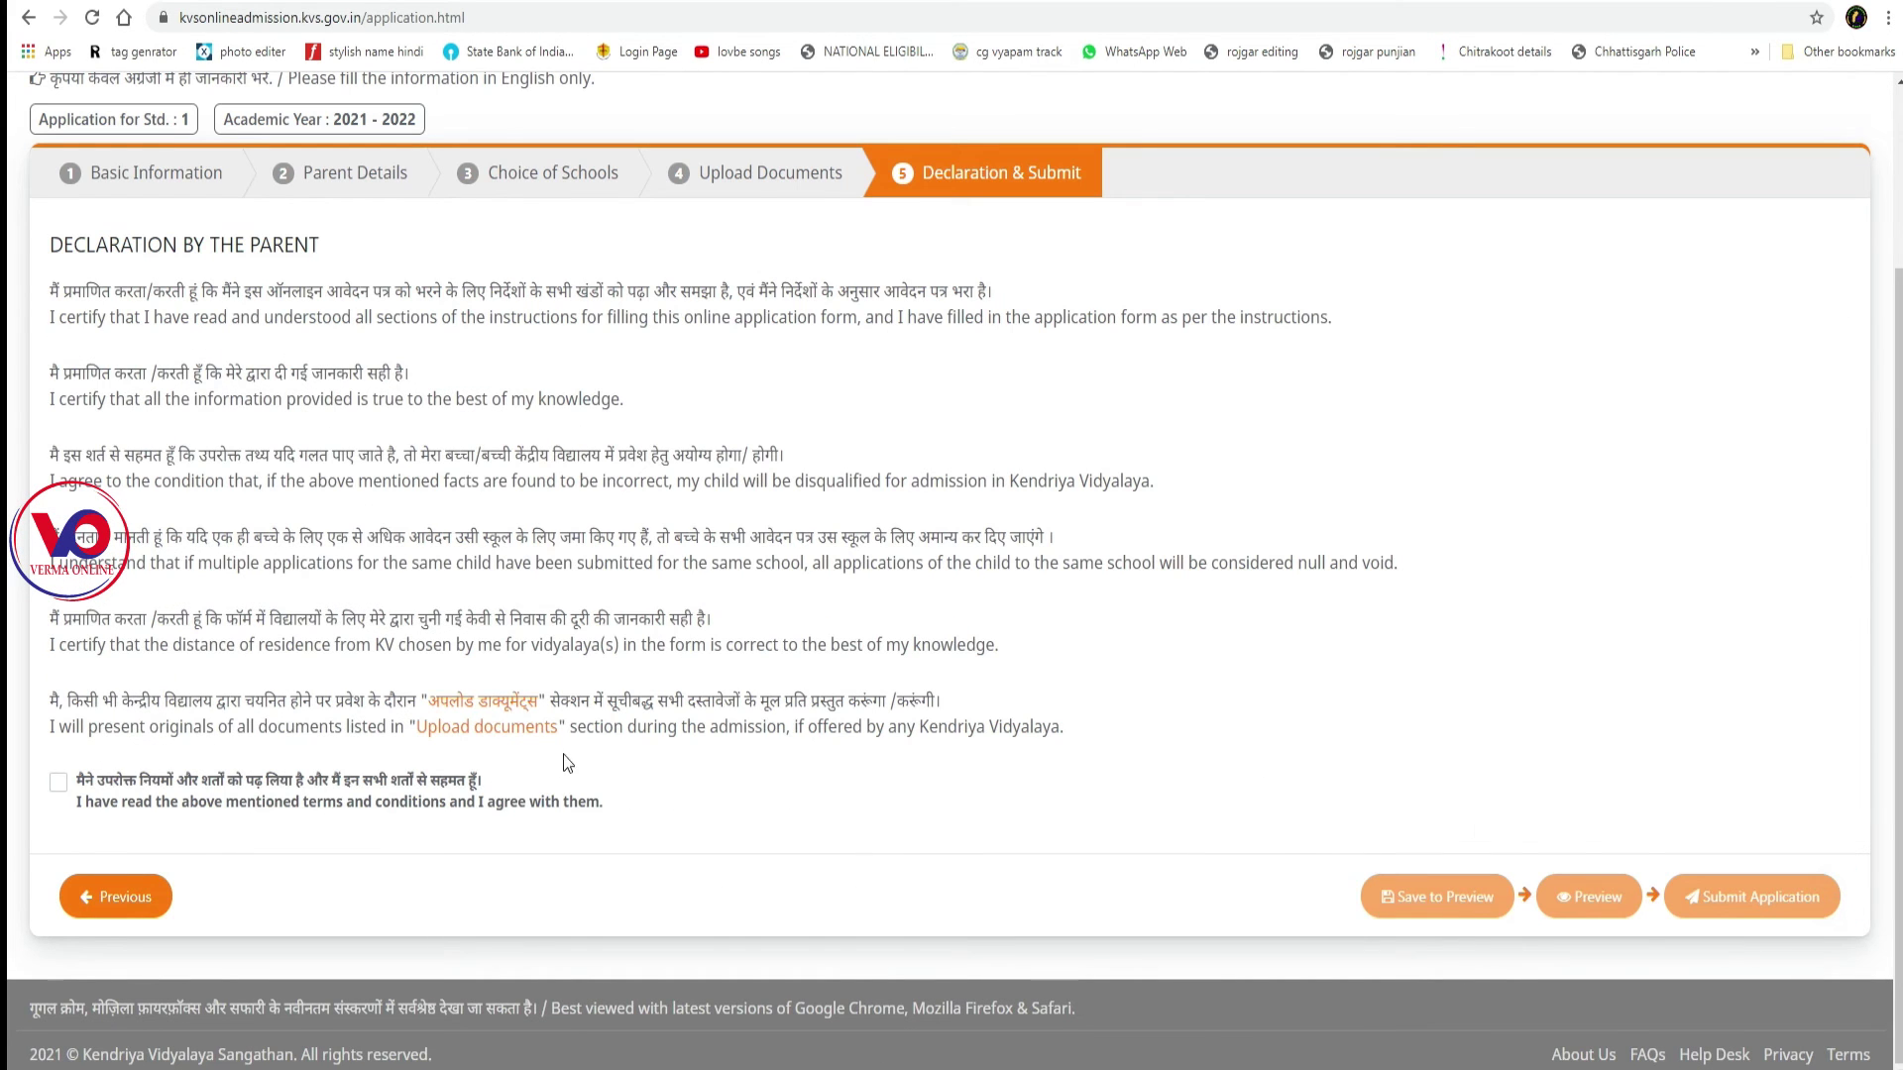
Accept the declaration, save the application, and open its preview.
left_click(492, 799)
left_click(1442, 897)
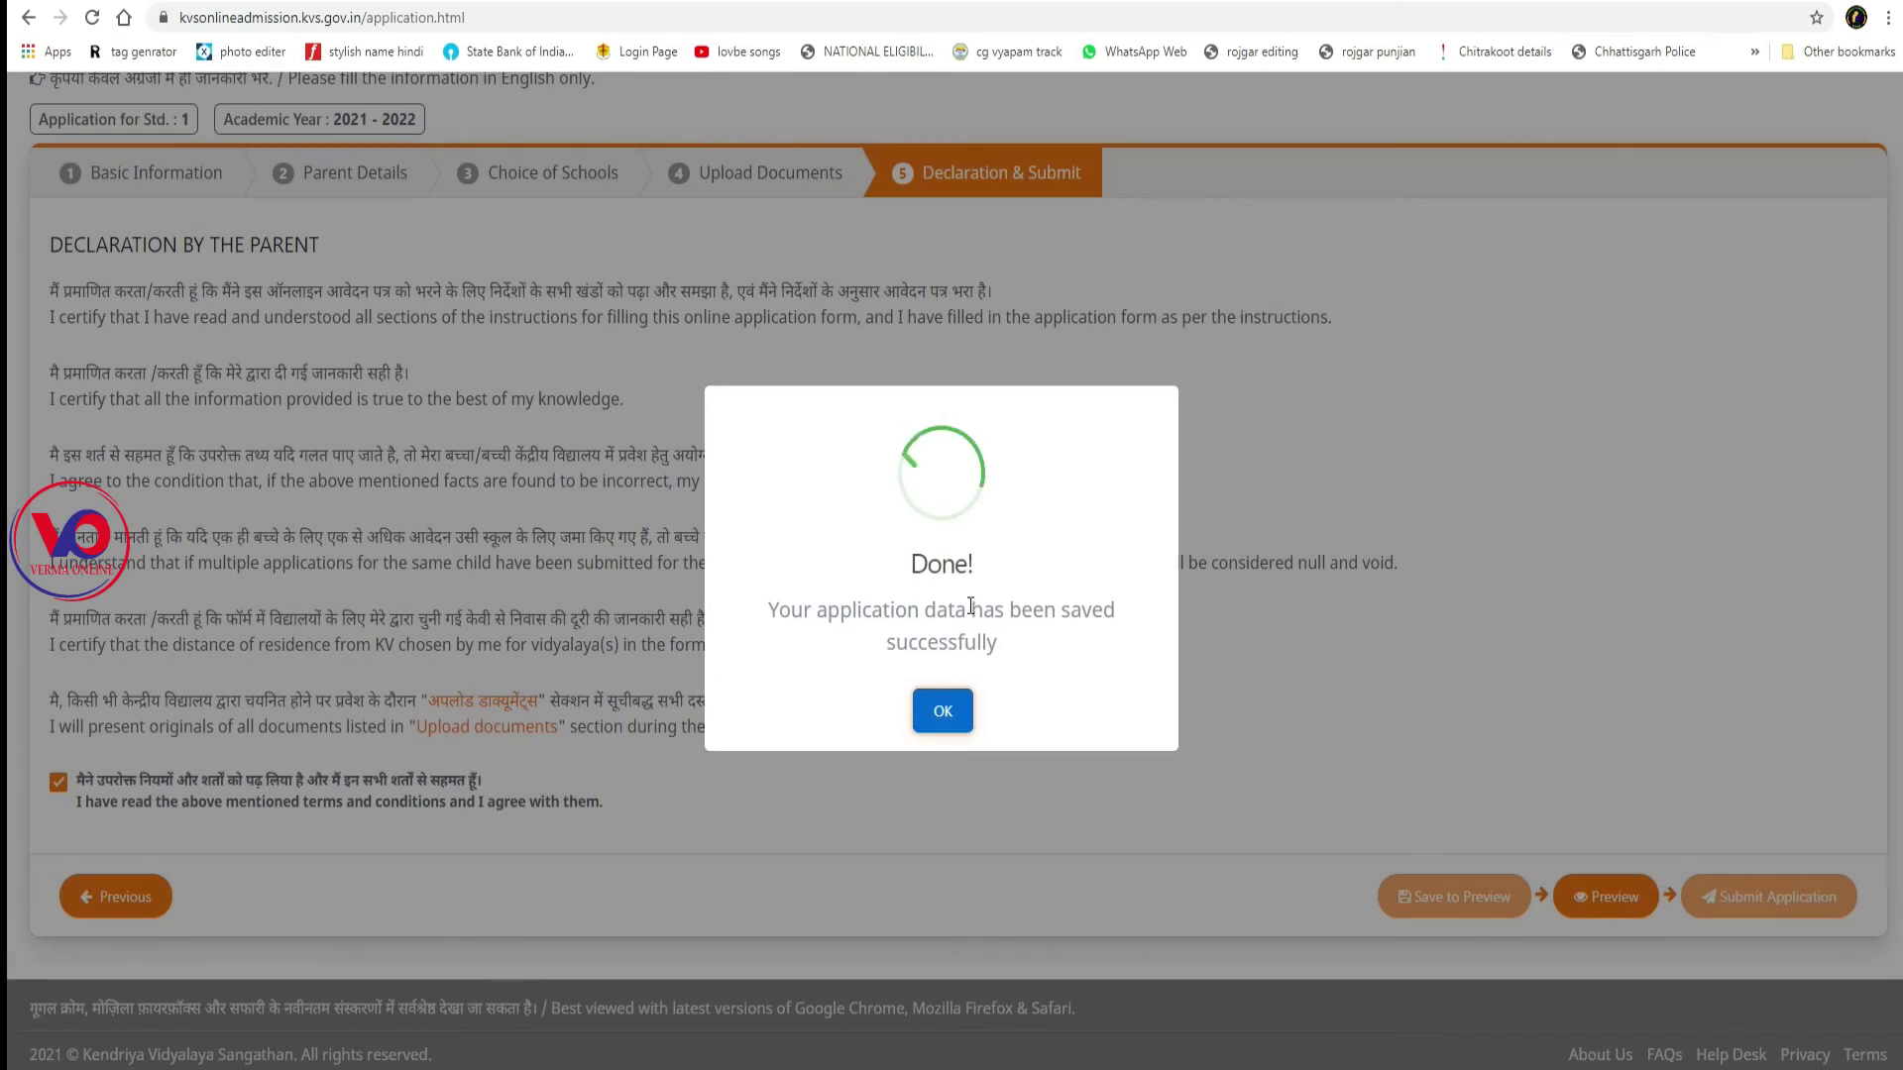
left_click(934, 710)
left_click(1586, 897)
Review the preview, checking the KV KORBA NO.II (NTPC), second, and KV RAIGARH school names.
scroll(941, 456, "down", 8)
scroll(1021, 451, "up", 9)
left_click_drag(979, 479, 1294, 546)
scroll(904, 607, "down", 15)
scroll(991, 416, "down", 3)
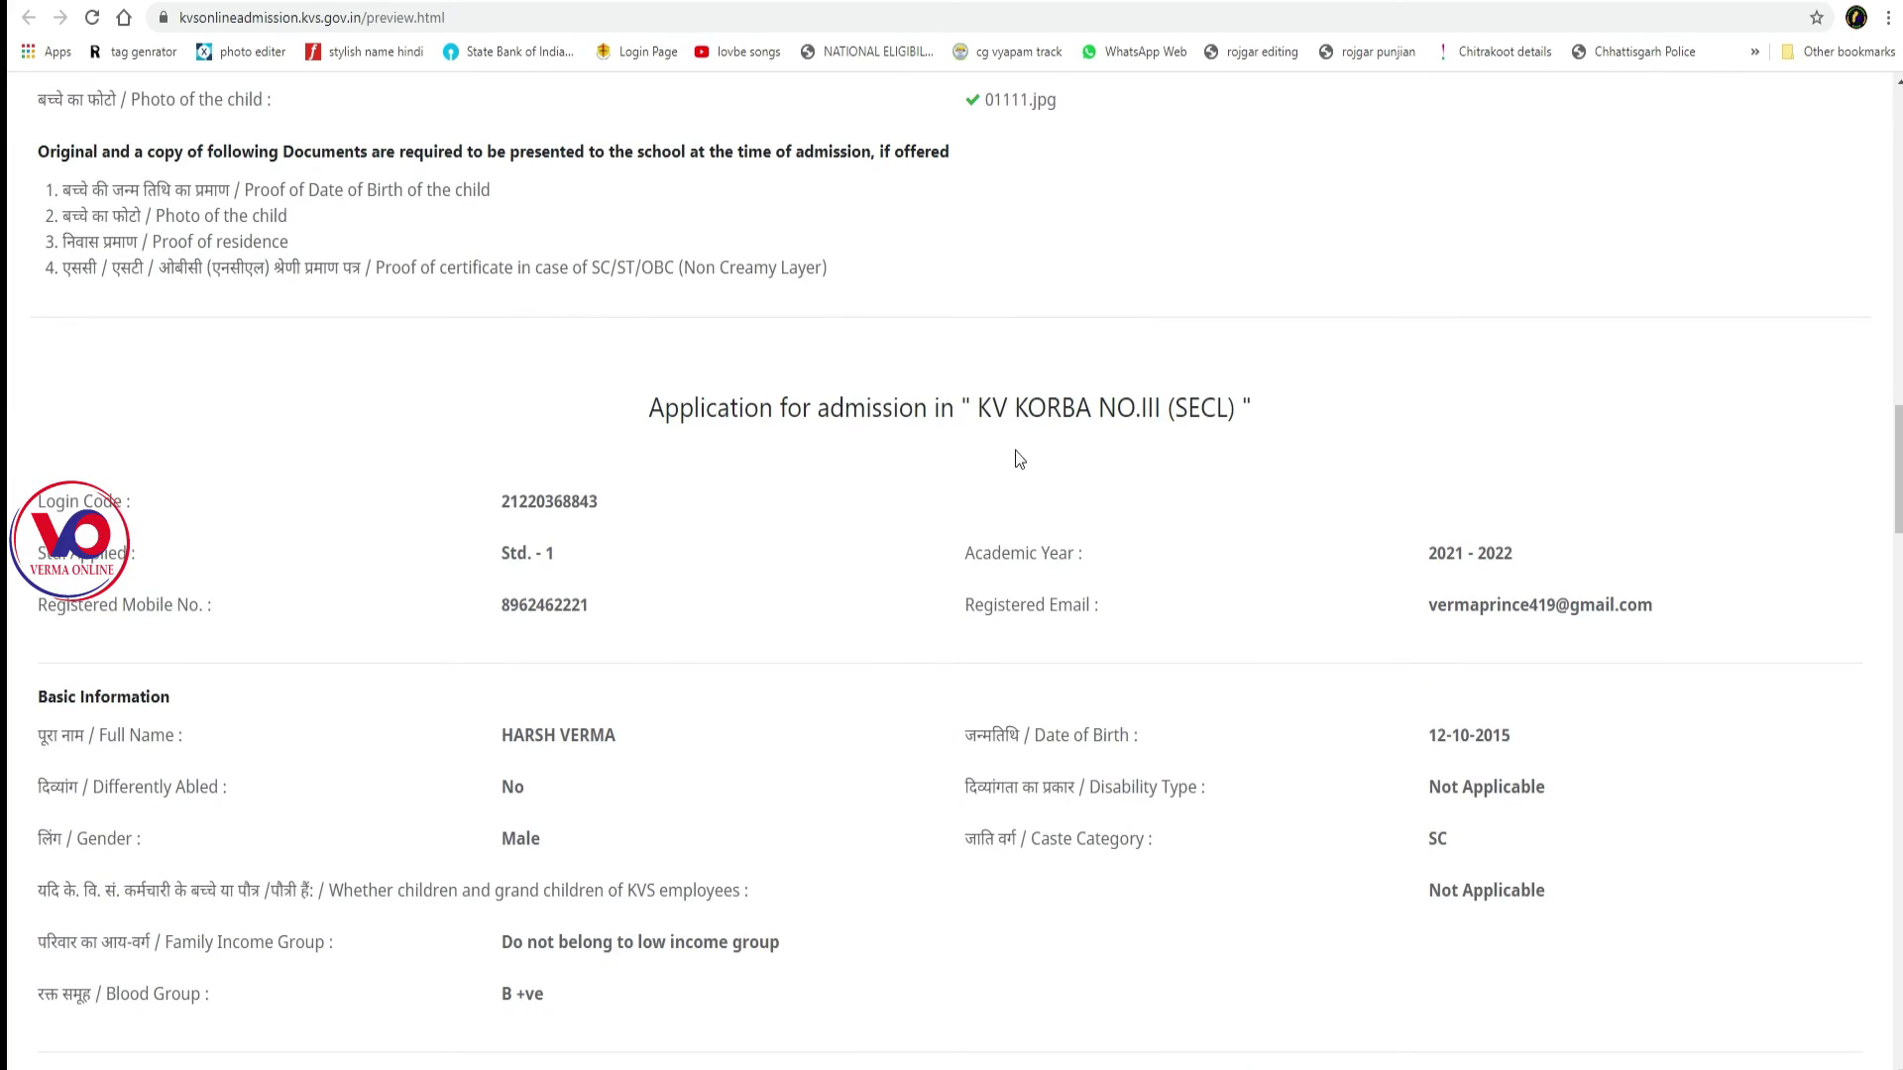
left_click_drag(972, 436, 1225, 421)
scroll(1168, 472, "down", 20)
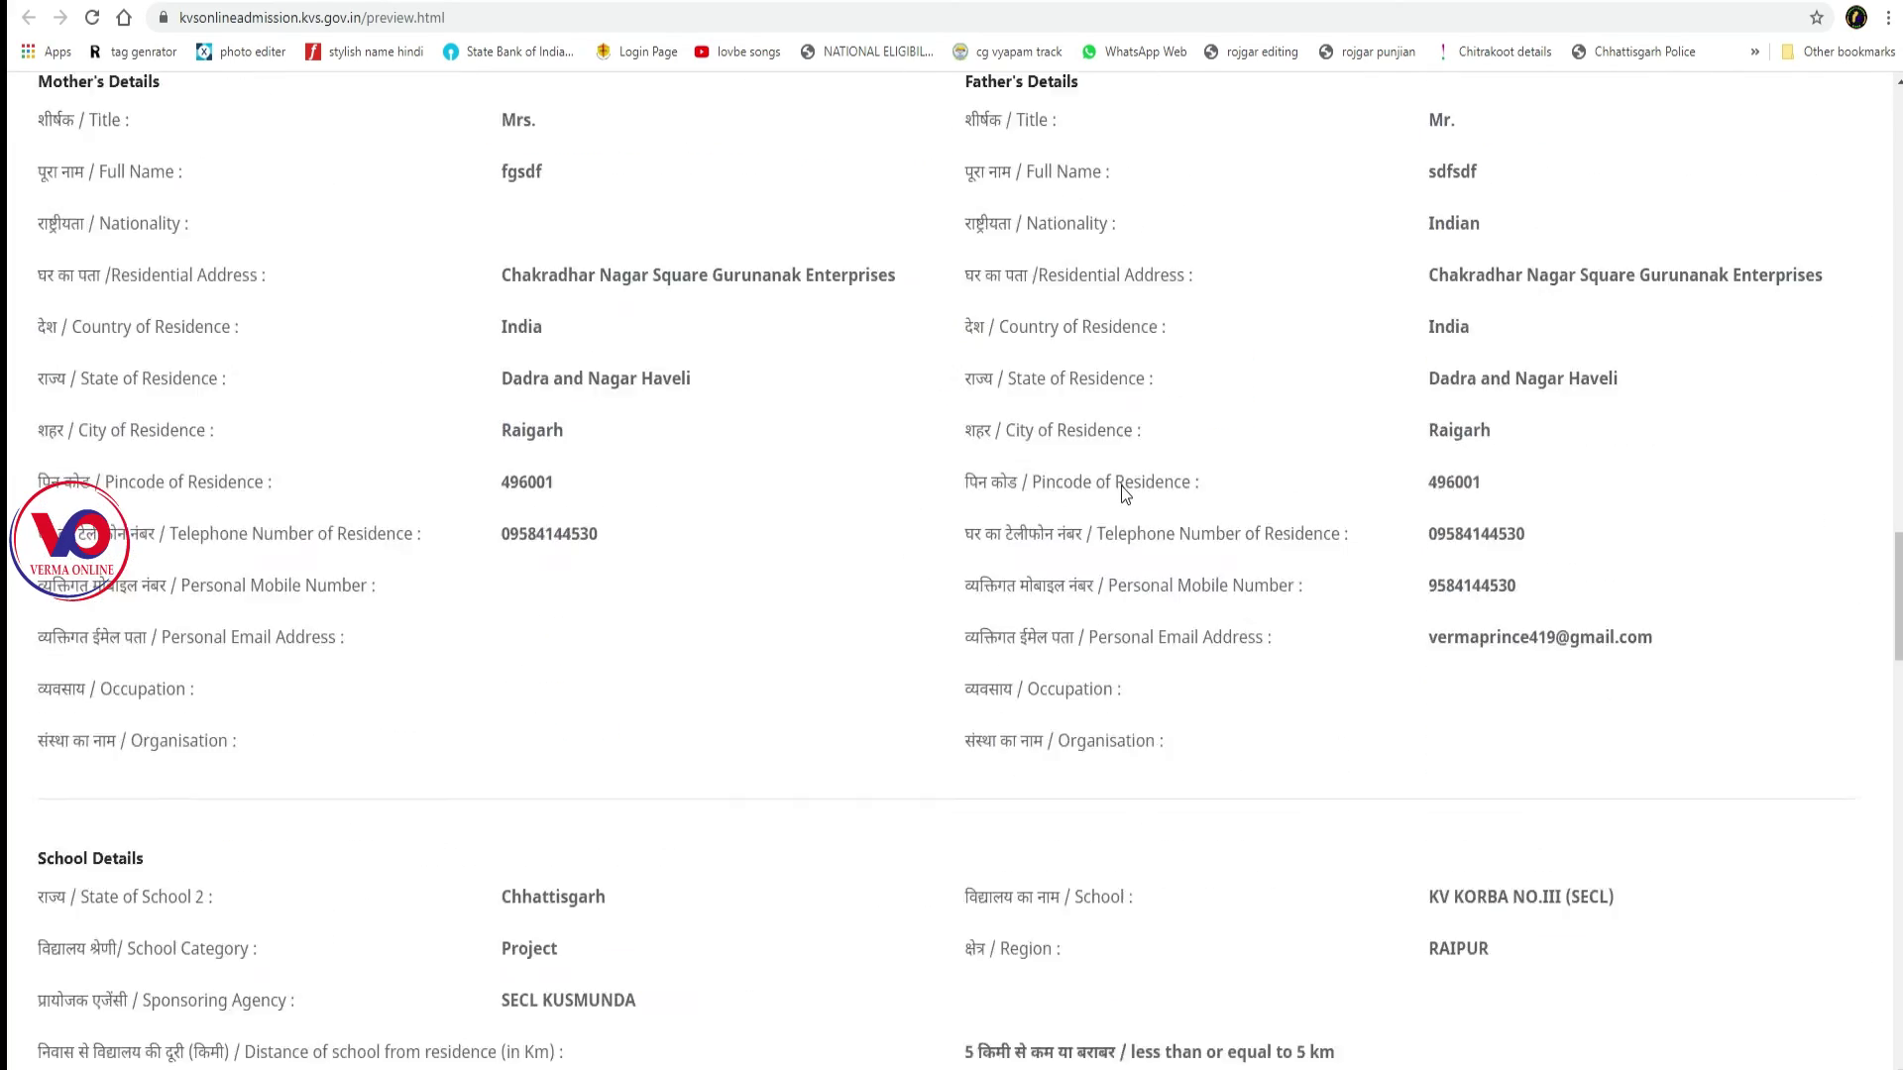
left_click_drag(1023, 343, 1217, 329)
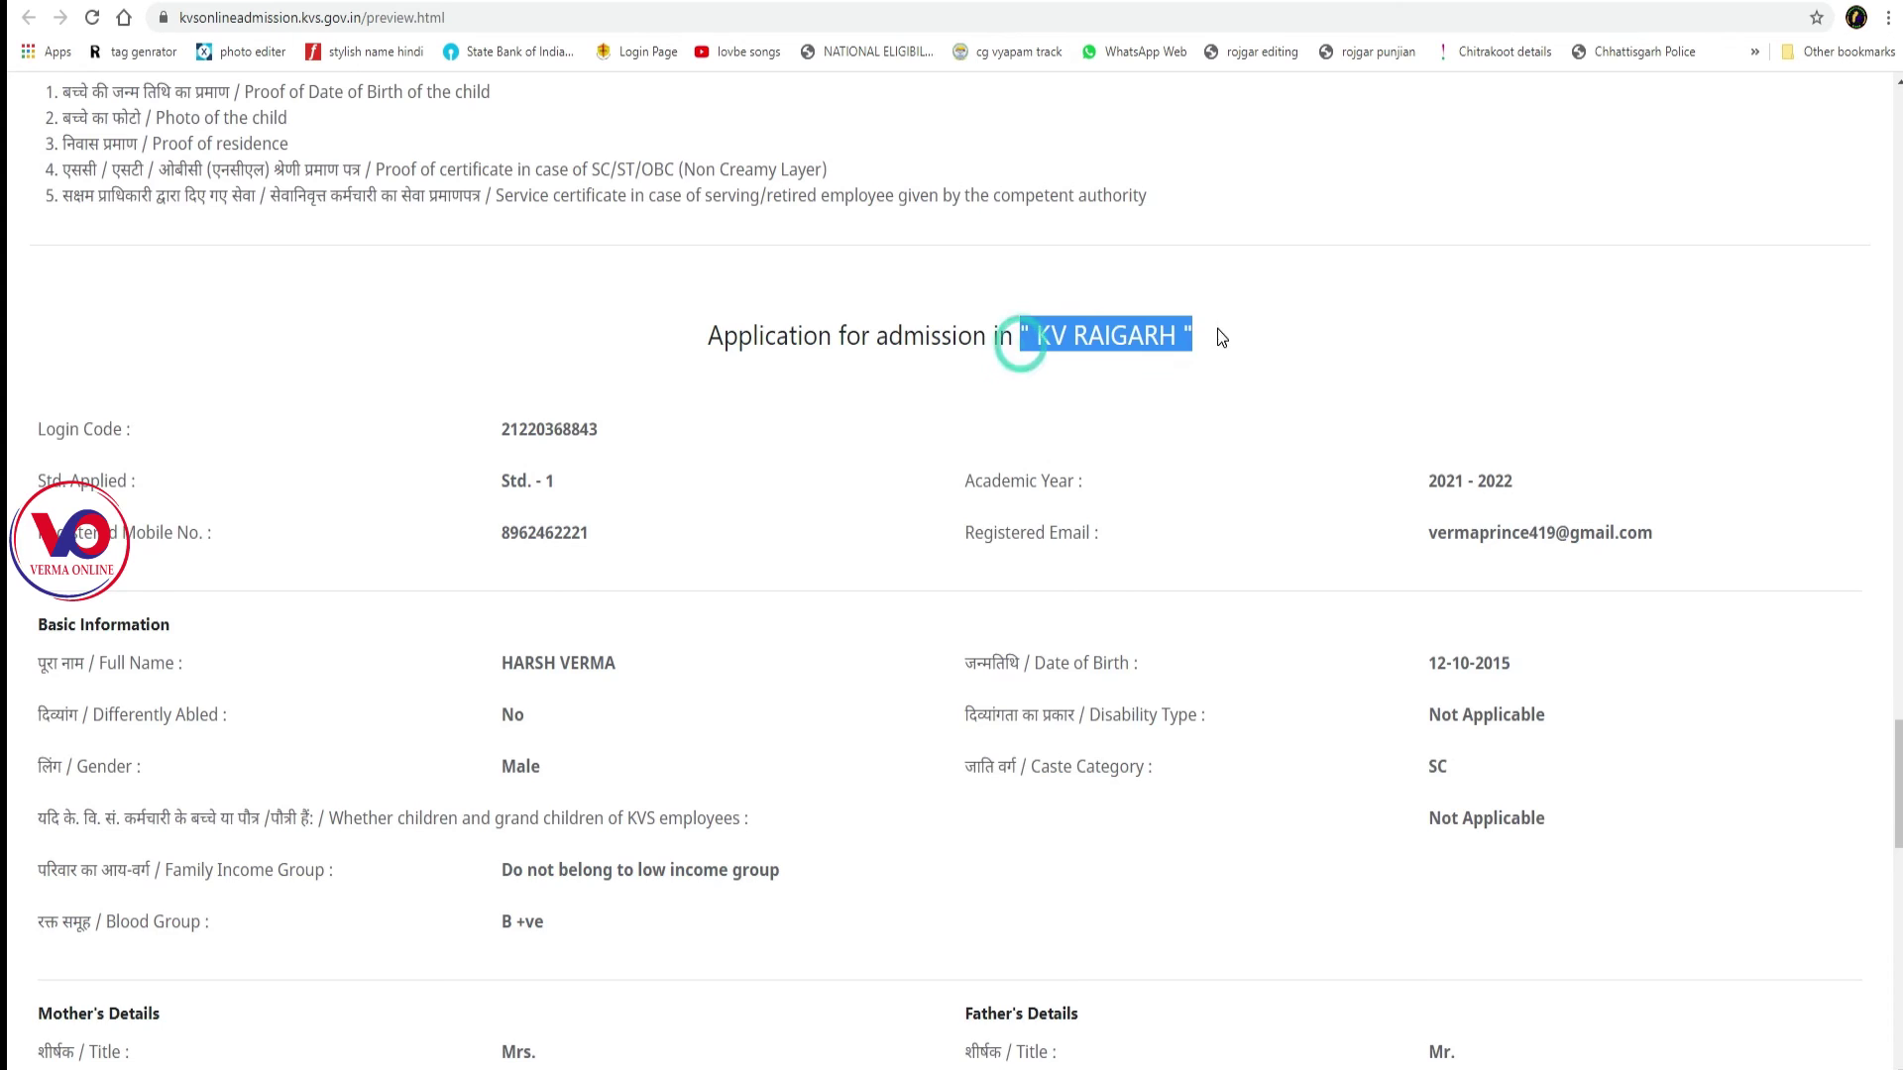
scroll(979, 420, "down", 5)
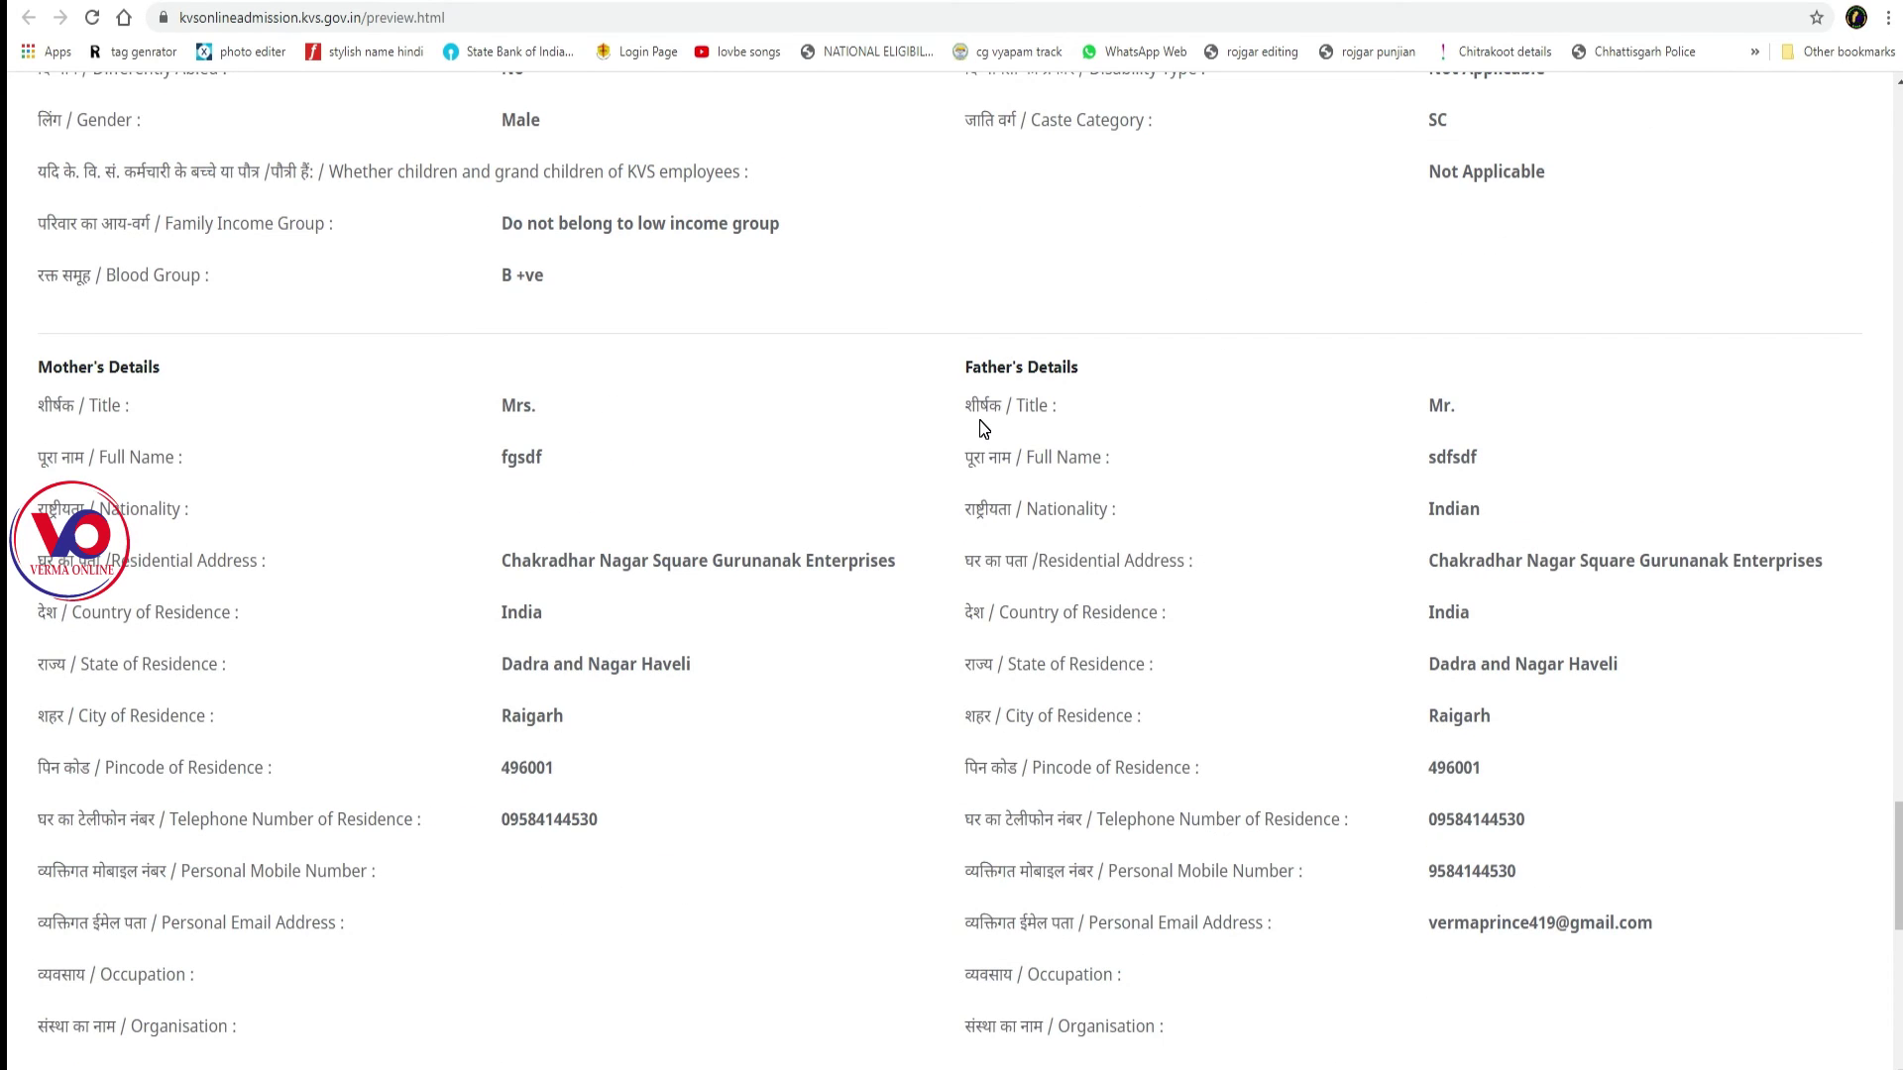
scroll(983, 428, "down", 10)
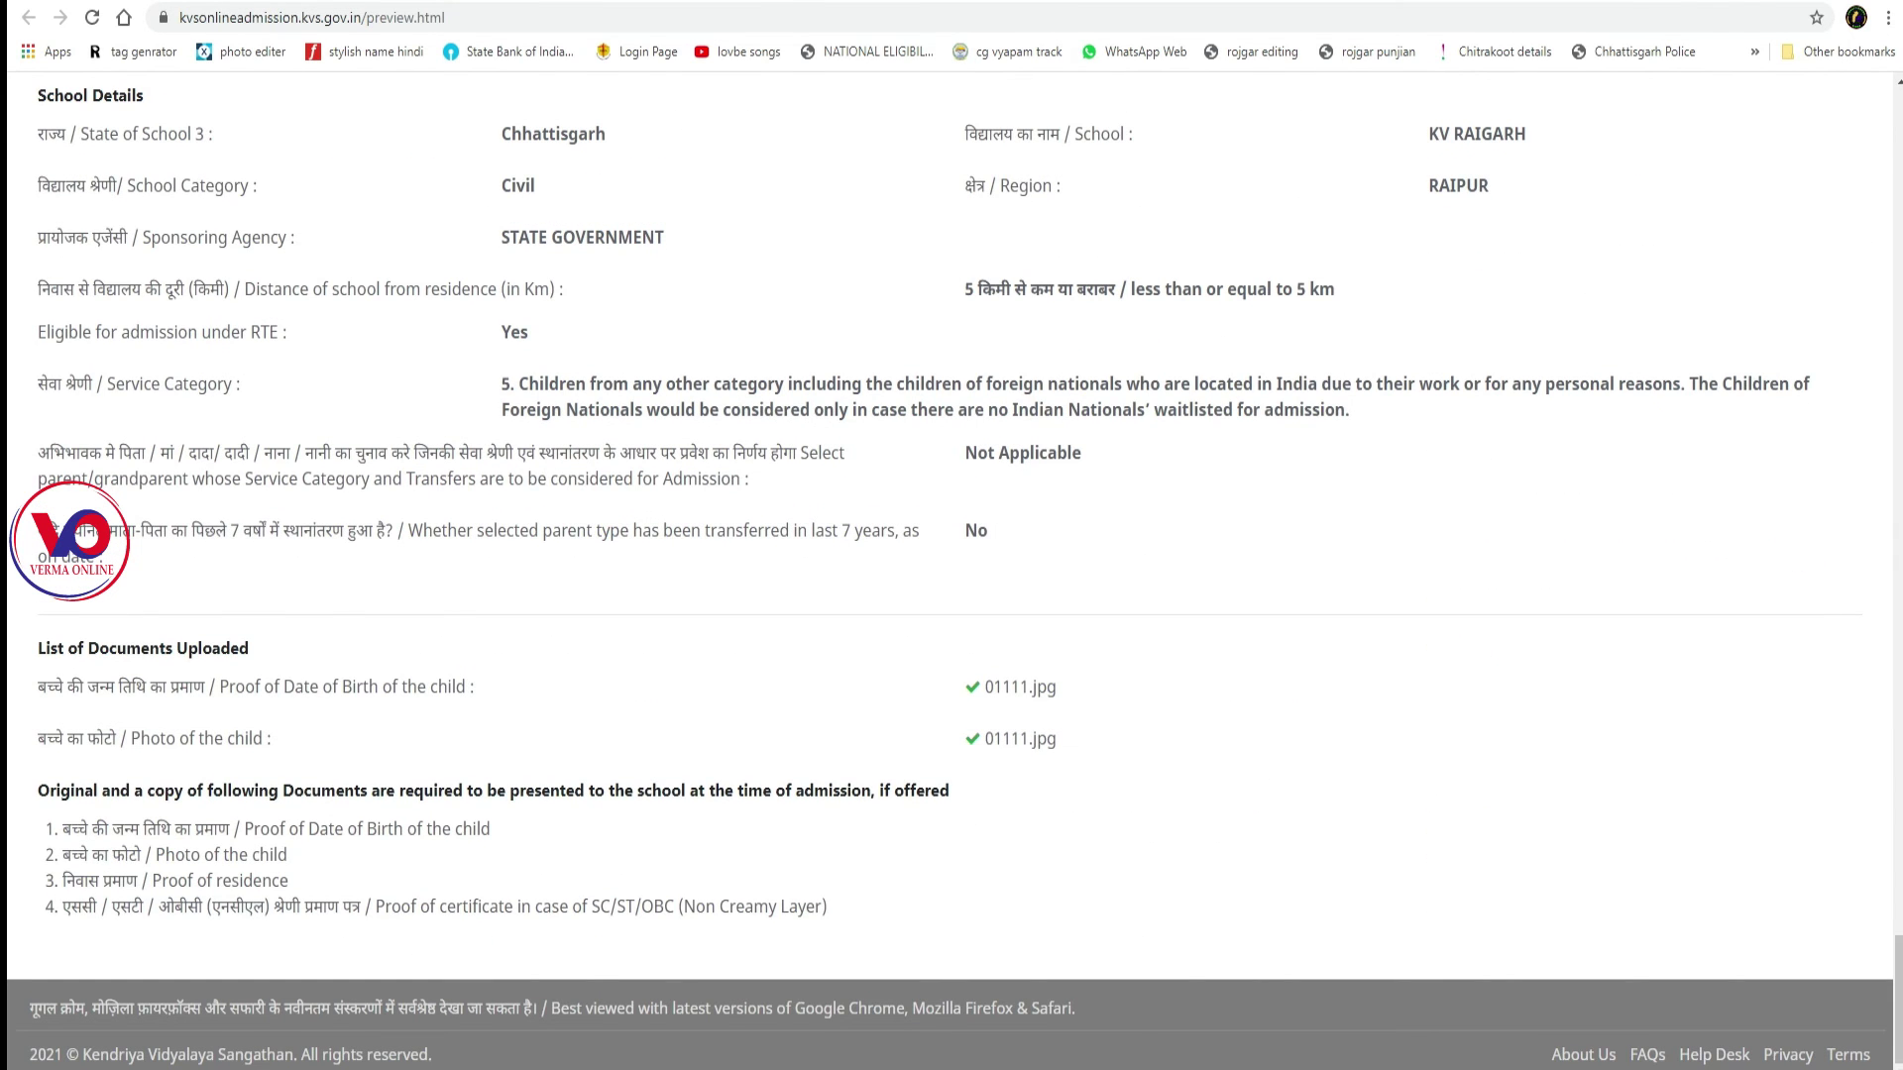
Close the preview, submit the application, and confirm with Yes, Submit.
key("ctrl+w")
left_click(1779, 914)
left_click(996, 808)
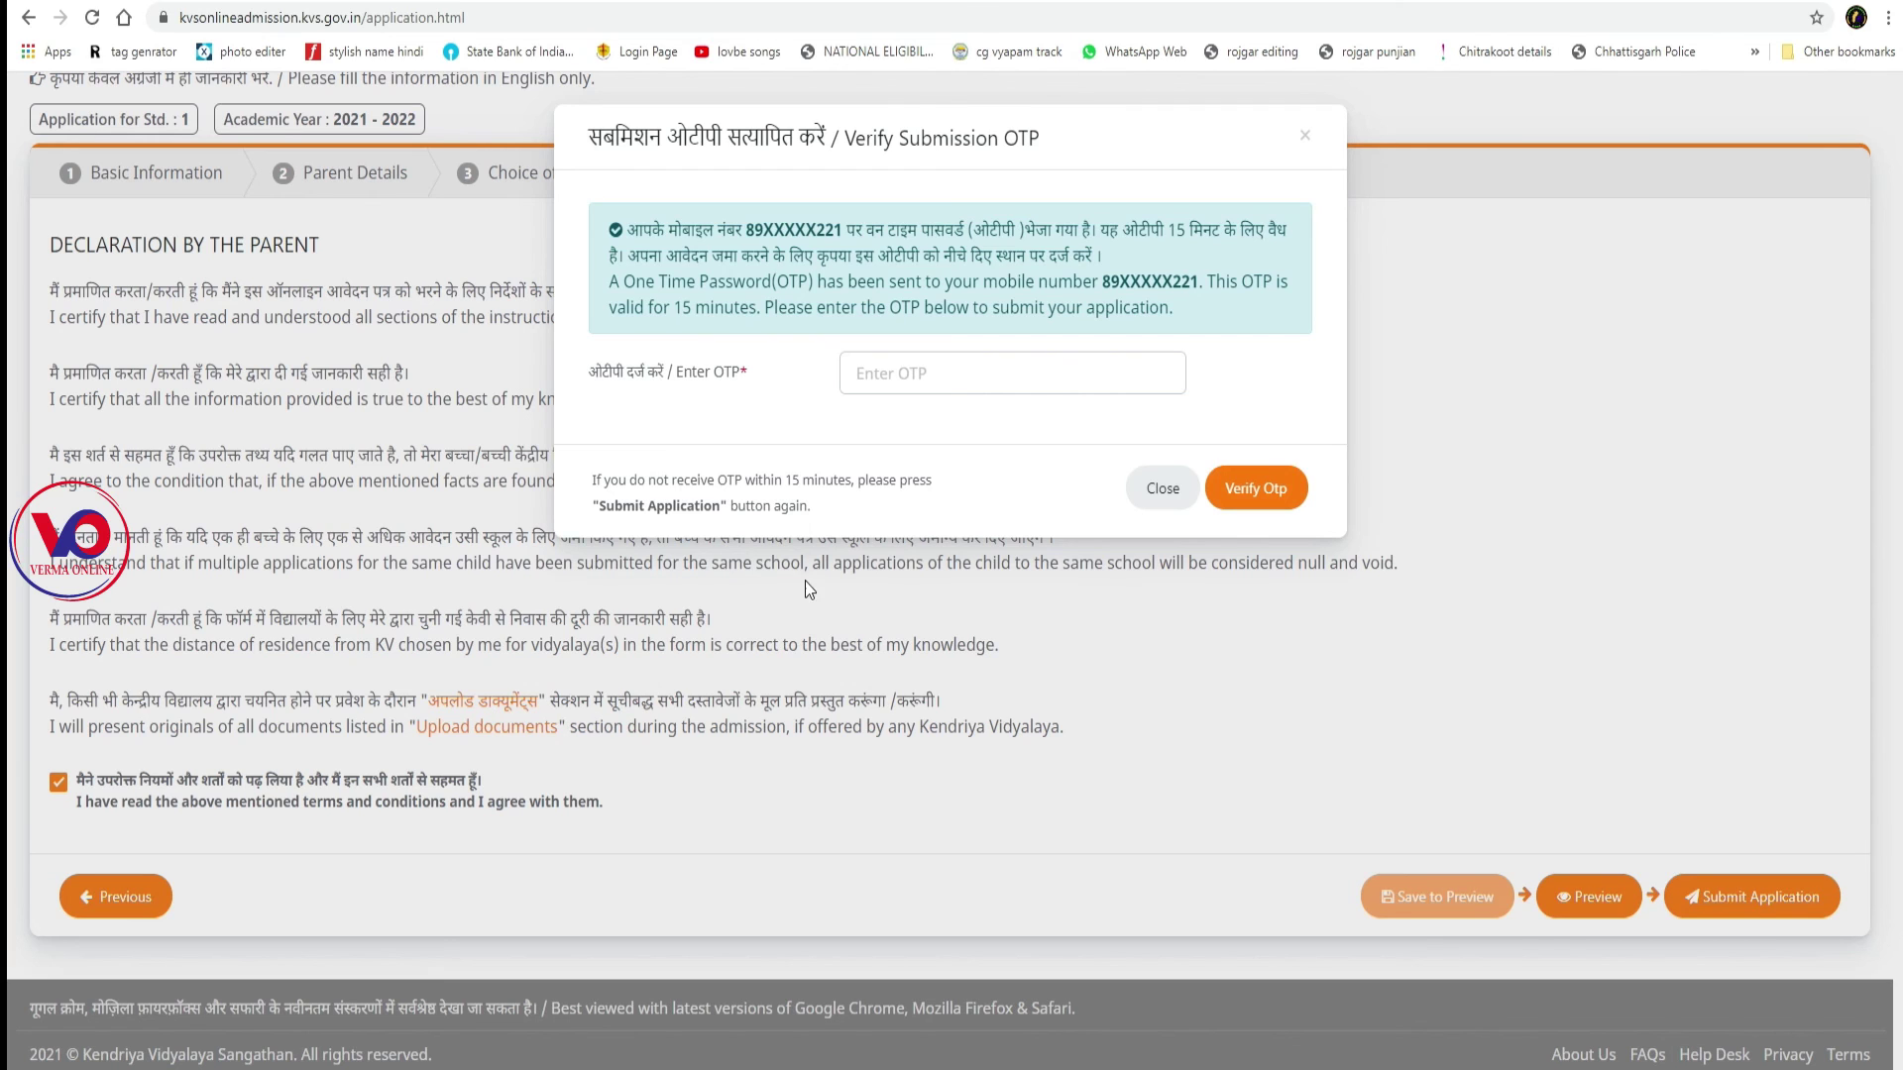
Enter and verify the submission OTP, then open the printable submitted application.
left_click(894, 374)
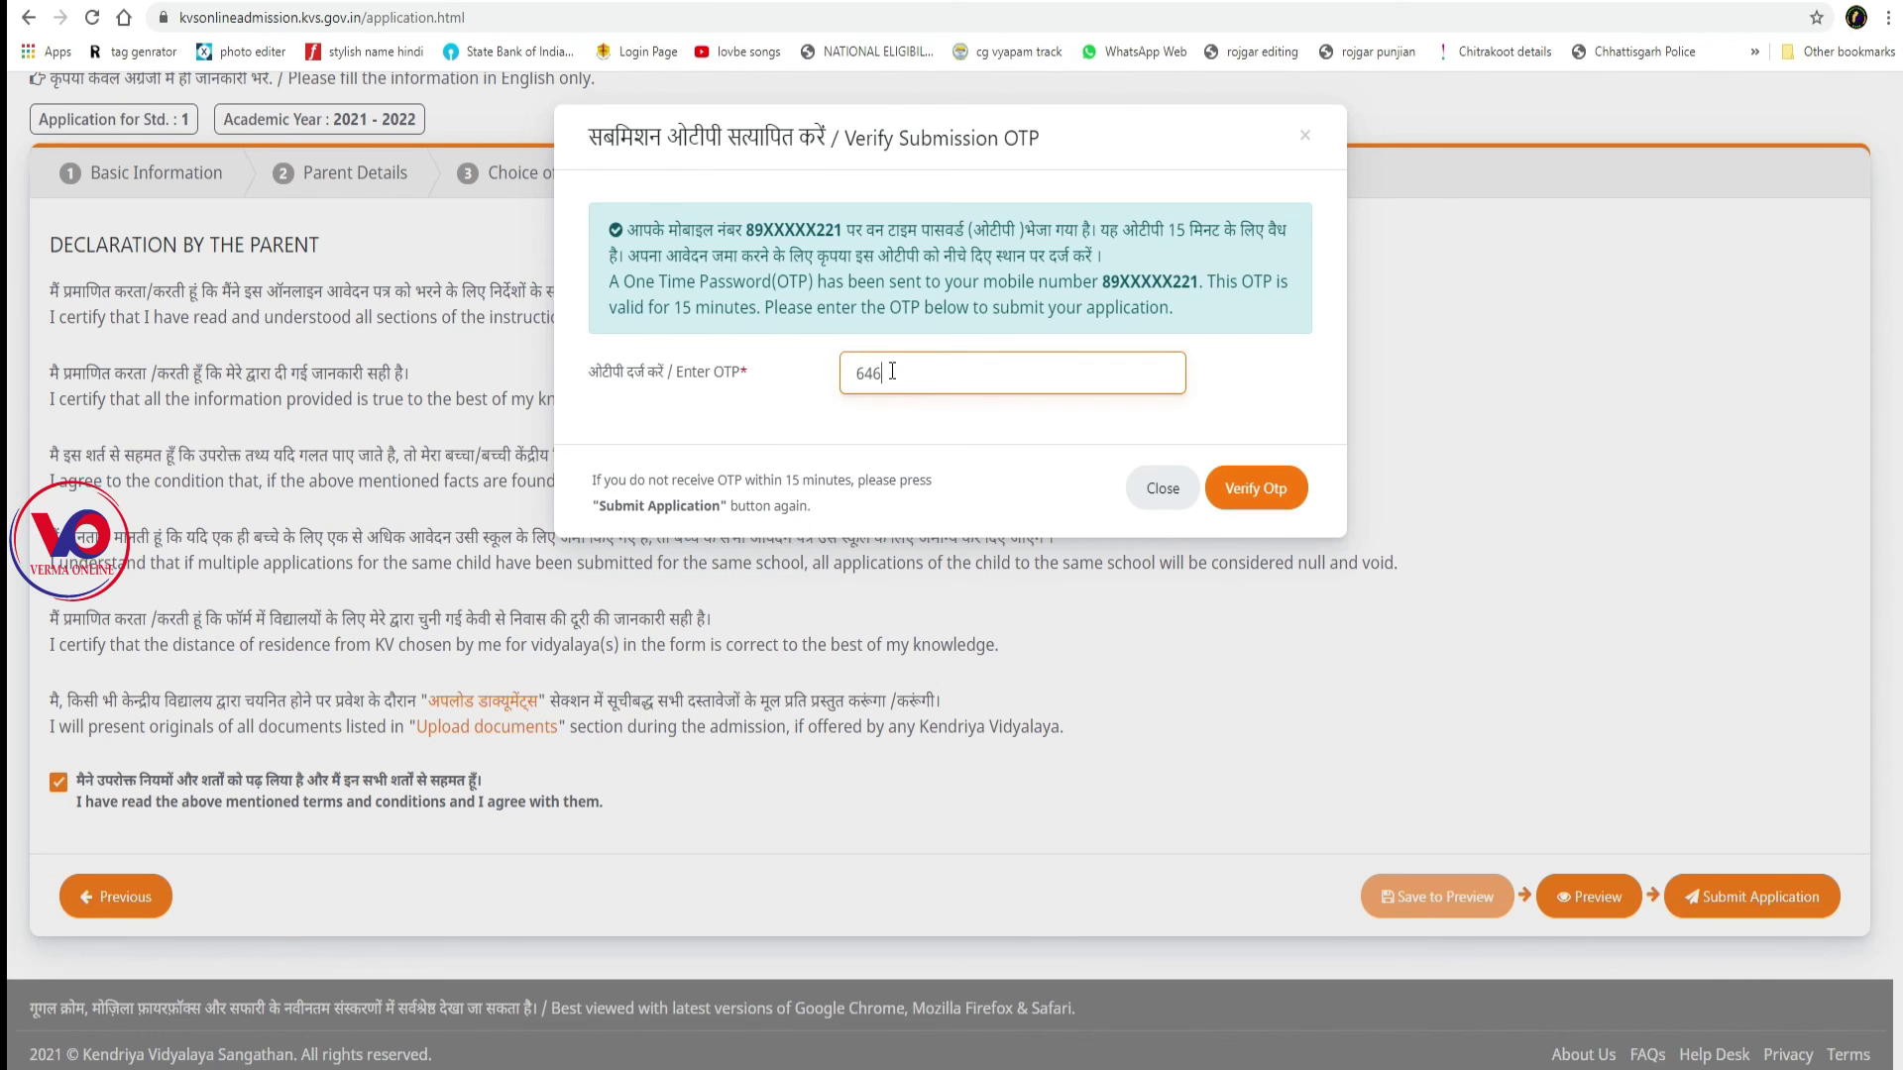
left_click(1254, 488)
left_click(992, 495)
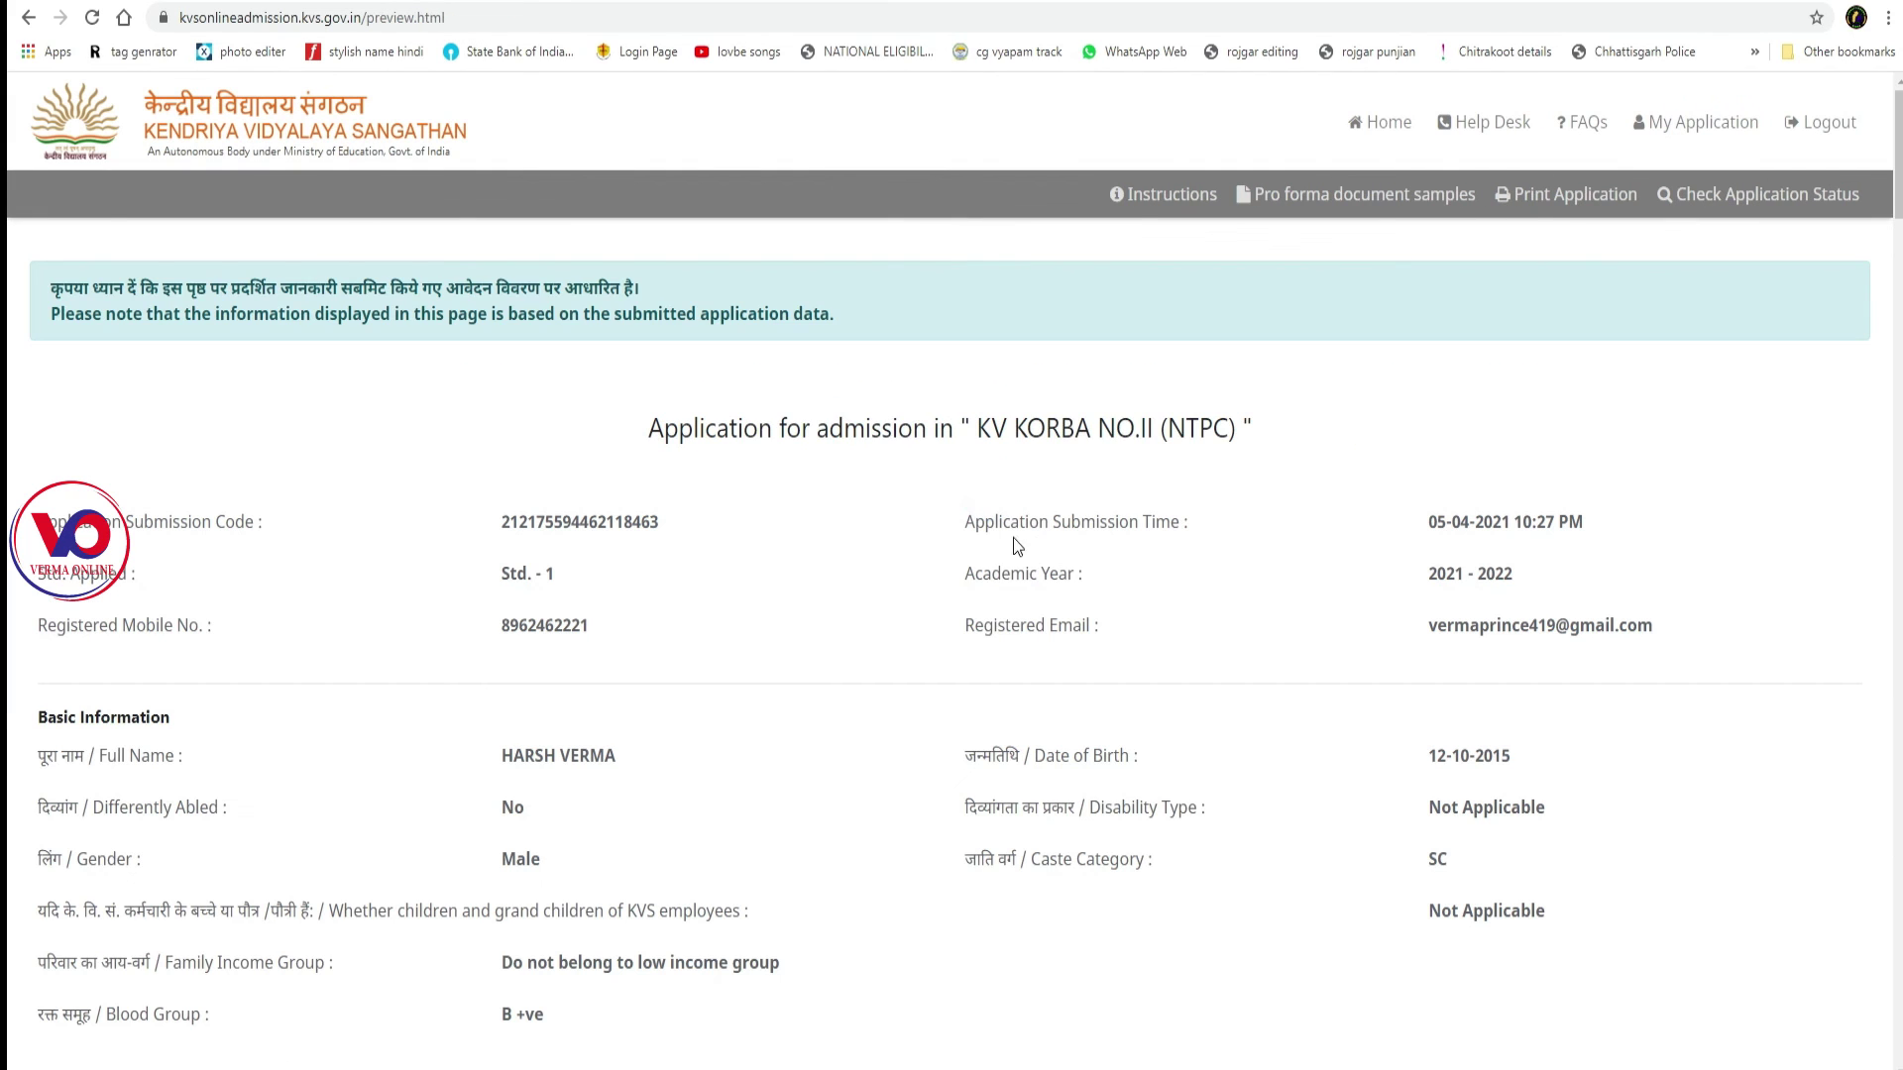
Scroll through the submitted applications, checking the KV KORBA NO.III (SECL) entry.
left_click_drag(1015, 439, 1511, 448)
scroll(980, 759, "down", 15)
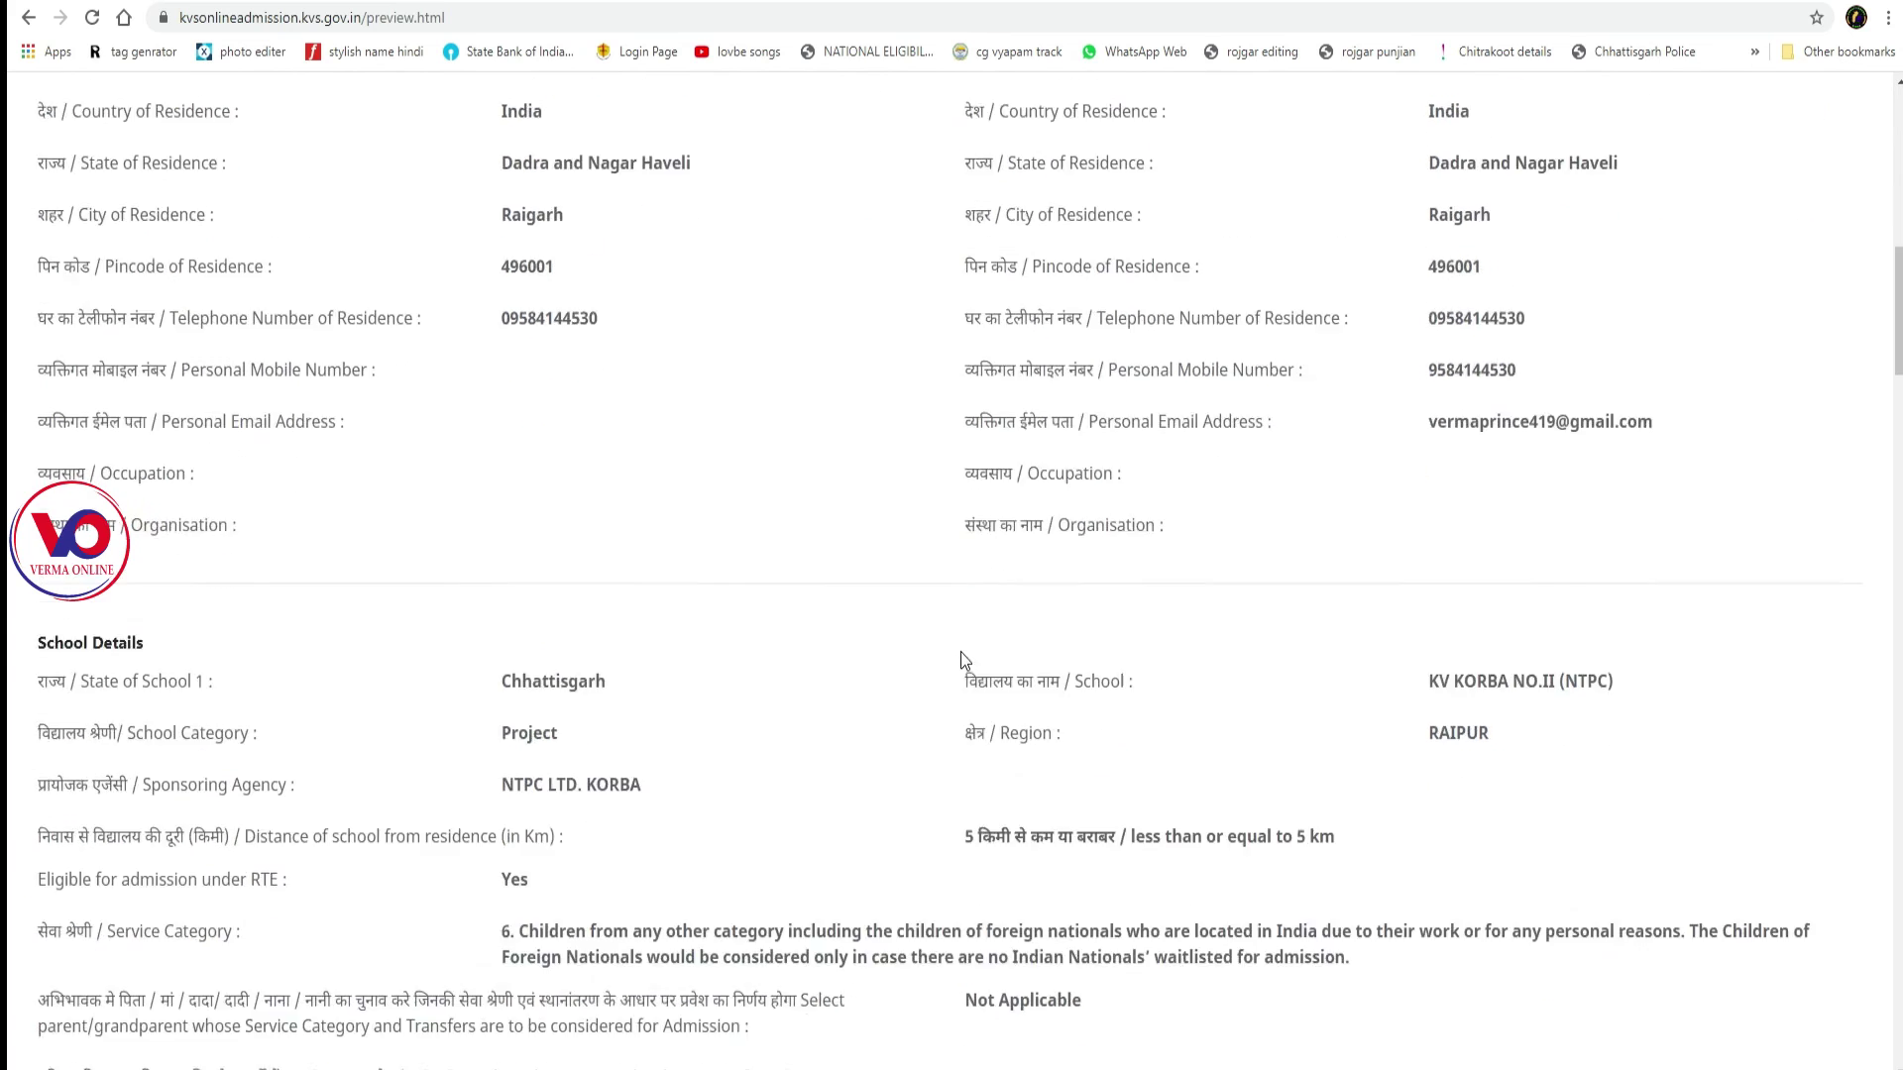
scroll(991, 748, "down", 9)
left_click_drag(1204, 319, 1279, 322)
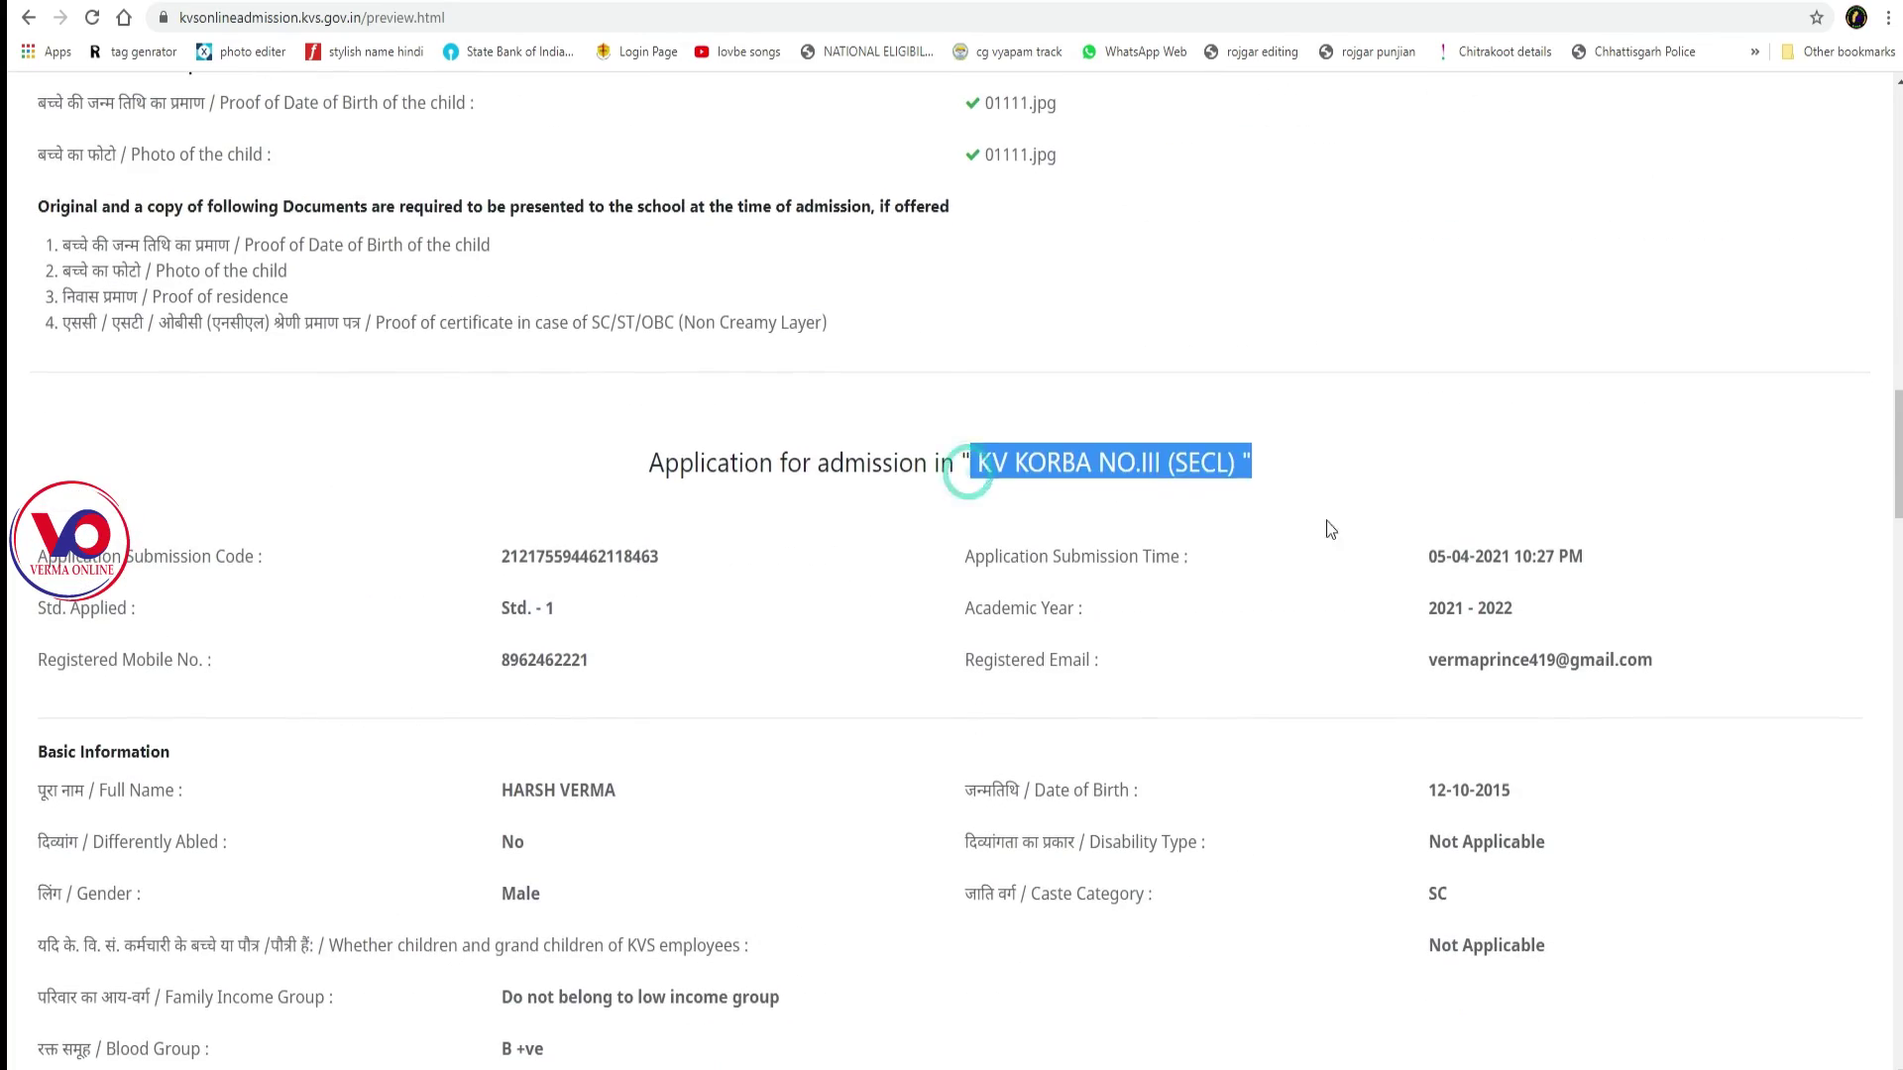
scroll(944, 671, "down", 12)
scroll(945, 671, "down", 9)
left_click_drag(1031, 607, 1179, 608)
left_click(1269, 606)
scroll(1240, 610, "down", 13)
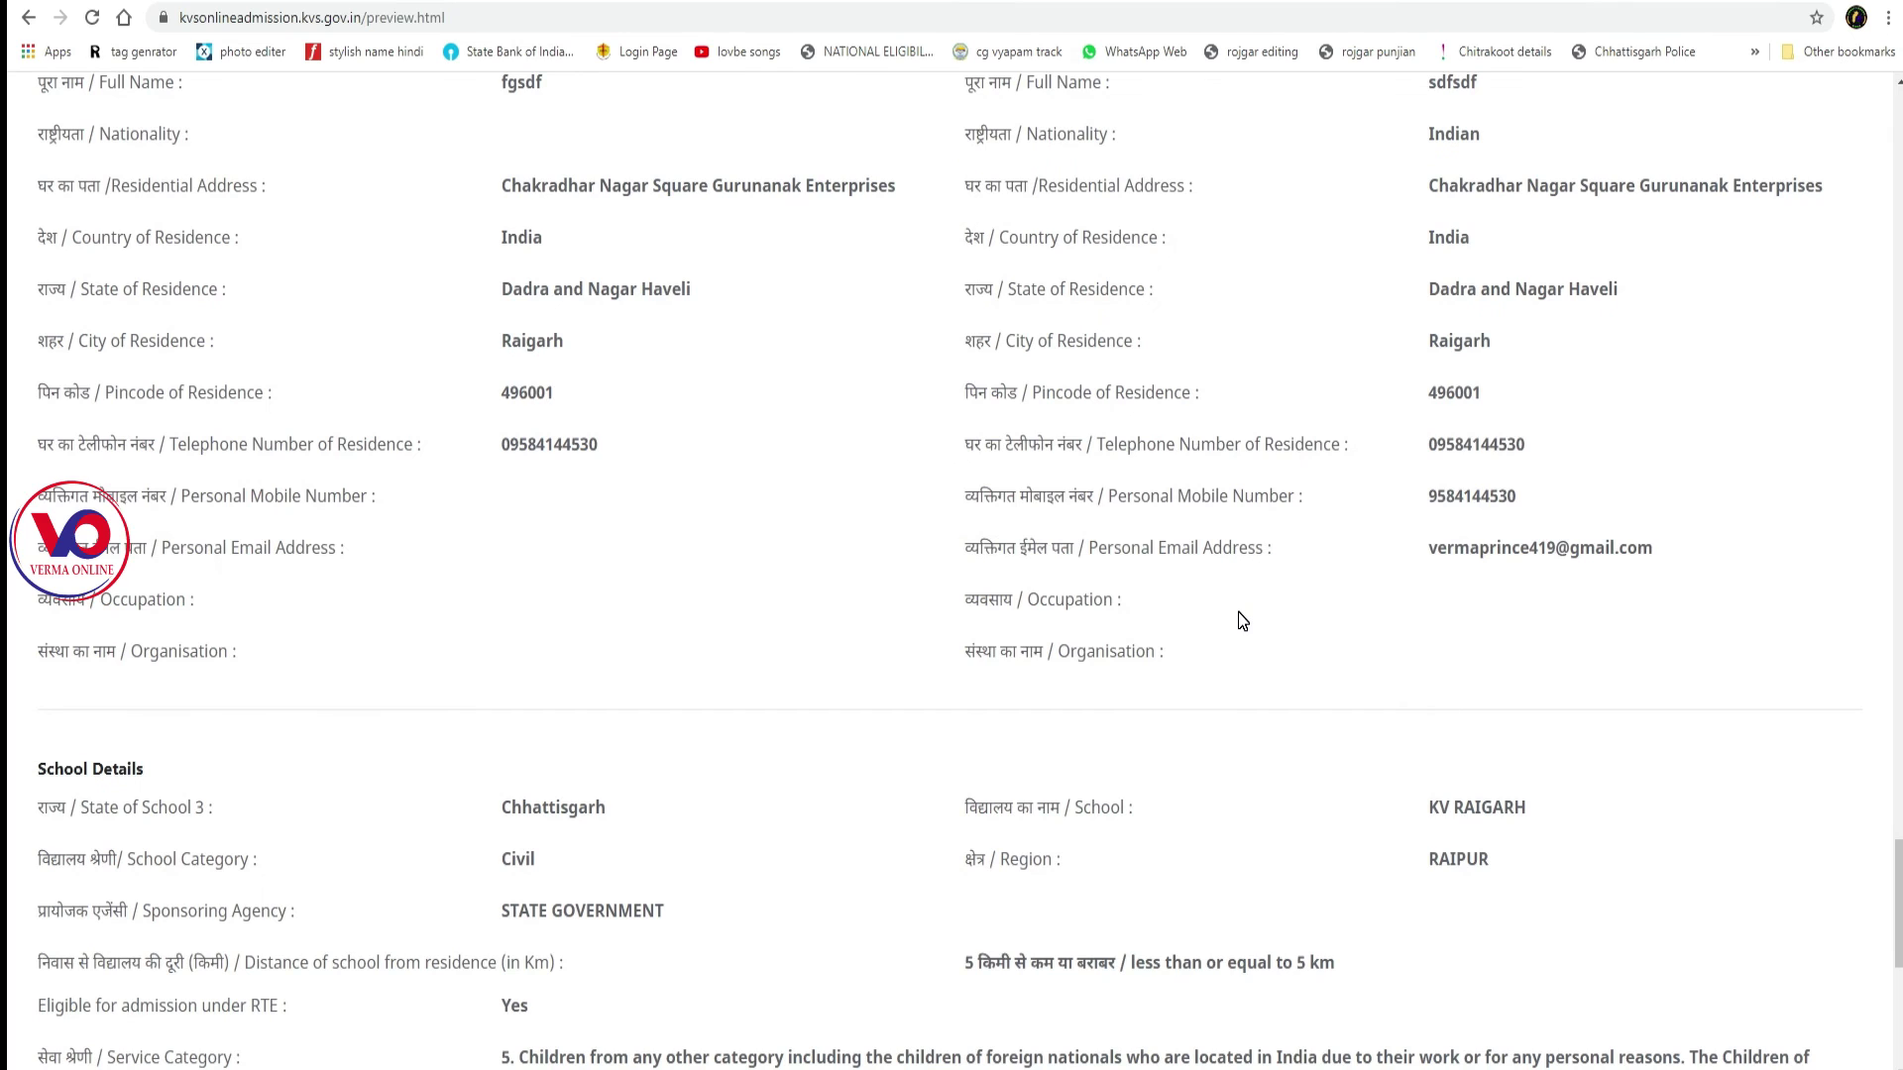